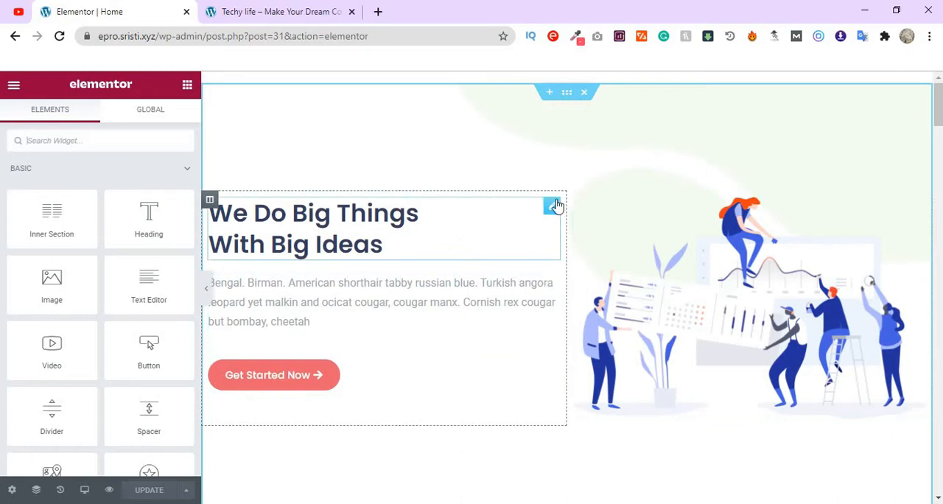
# - Give the "We Do Big Things With Big Ideas" heading a Fade In Left entrance animation
pyautogui.click(552, 208)
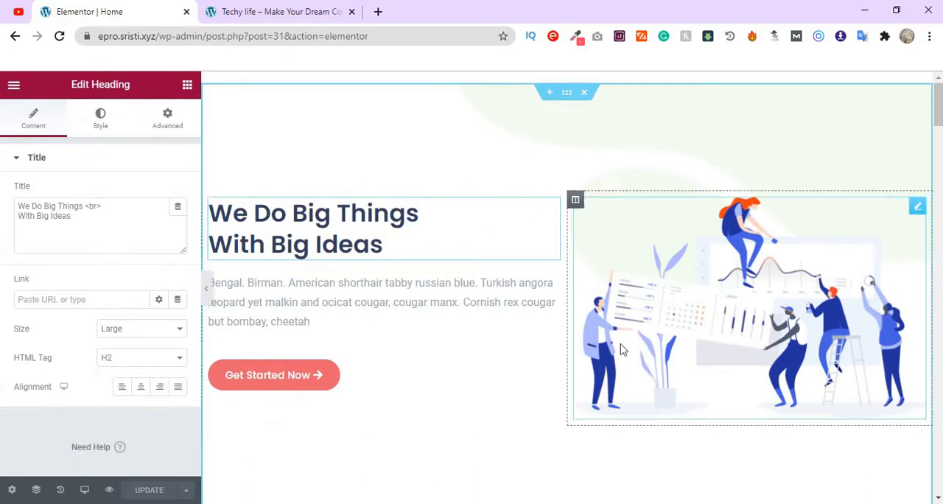
pyautogui.click(166, 127)
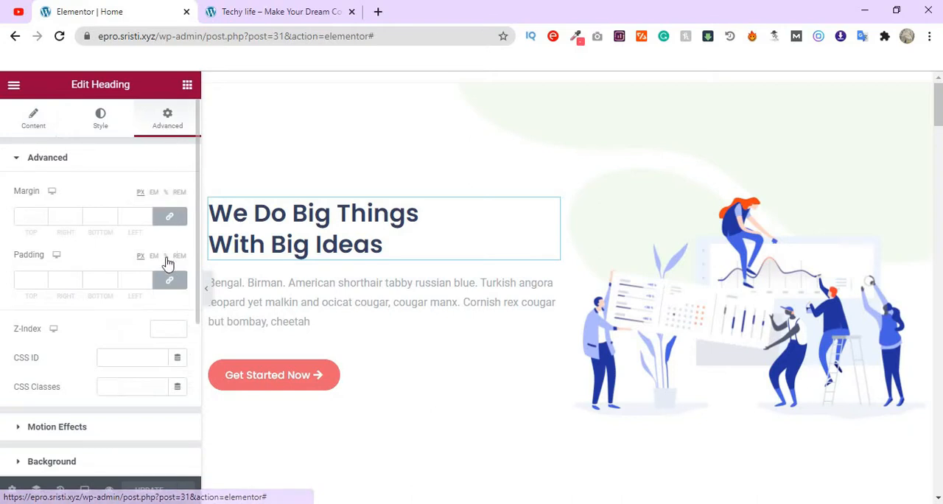
pyautogui.scroll(-2, 140, 309)
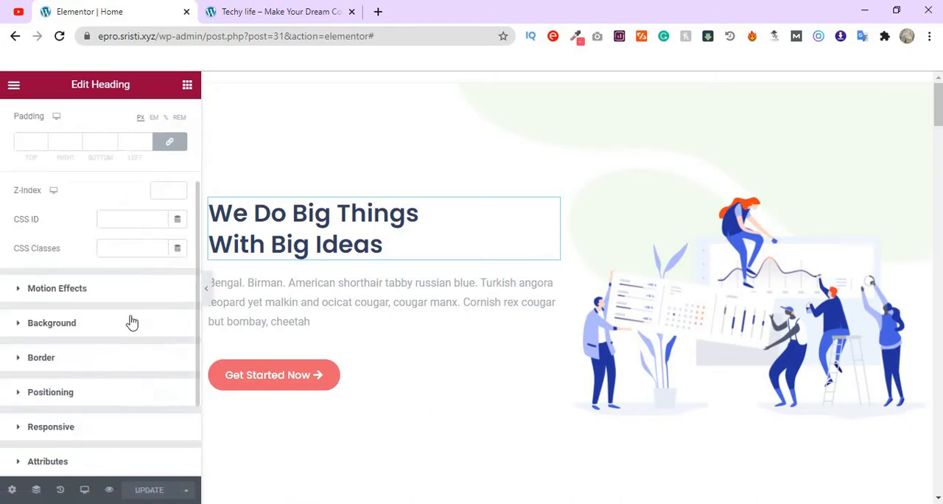
pyautogui.click(74, 289)
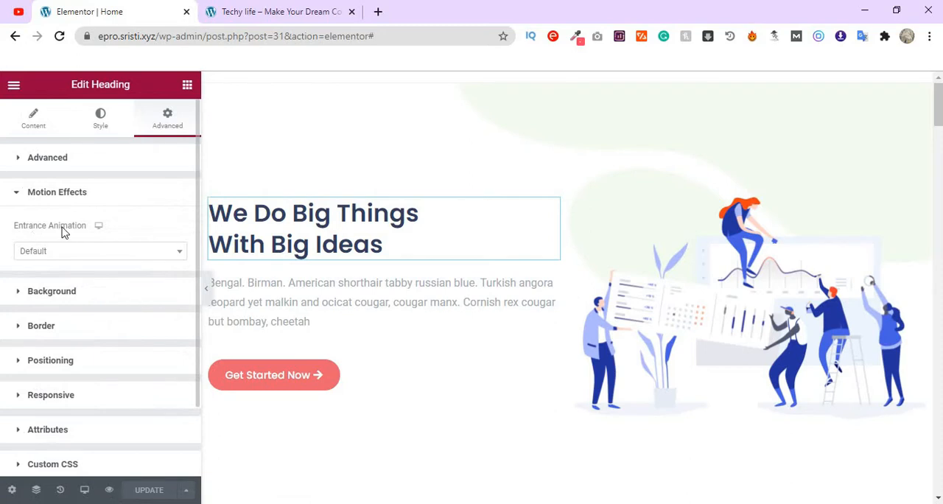
pyautogui.click(103, 256)
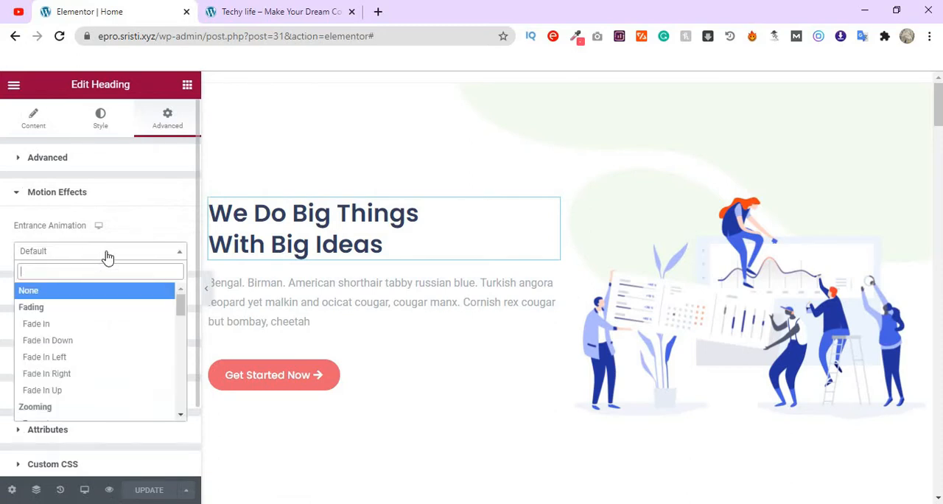
pyautogui.click(65, 360)
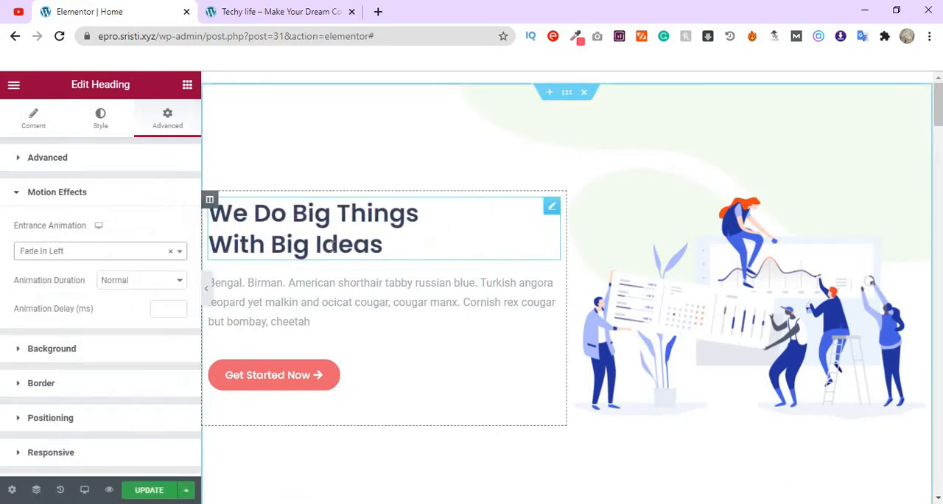
# - Apply a Fade In Left entrance animation to the text paragraph below the heading
pyautogui.scroll(-2, 390, 277)
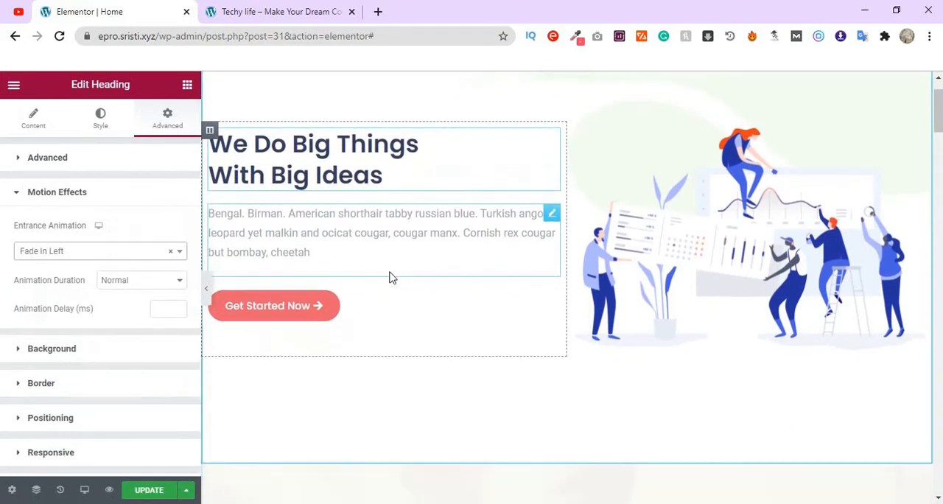
pyautogui.click(549, 214)
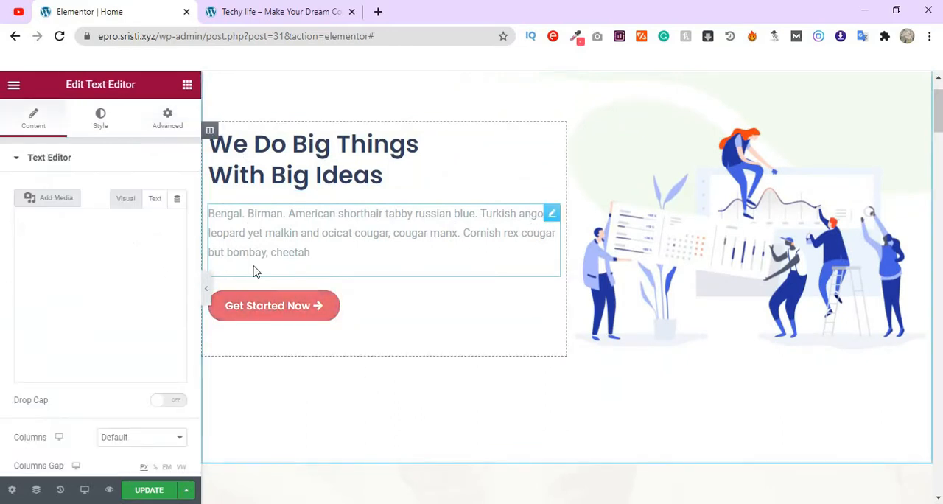
pyautogui.click(168, 121)
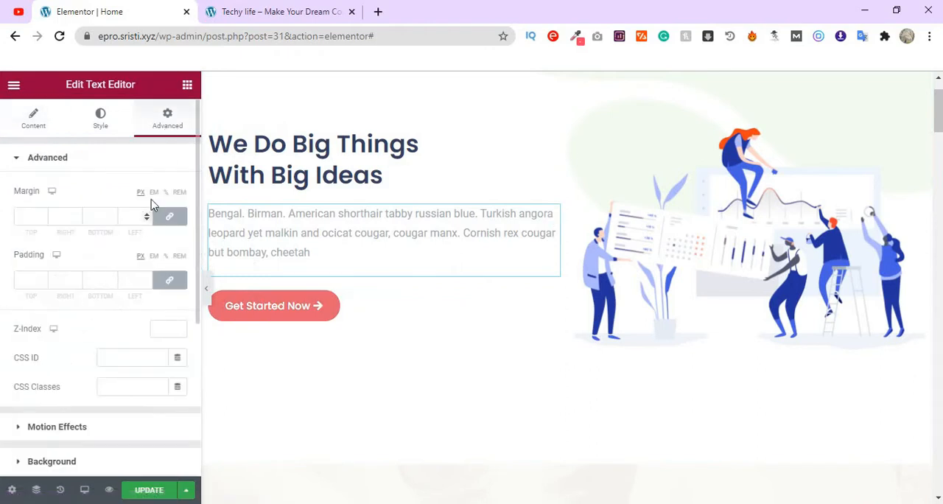
pyautogui.scroll(-2, 144, 272)
pyautogui.click(135, 291)
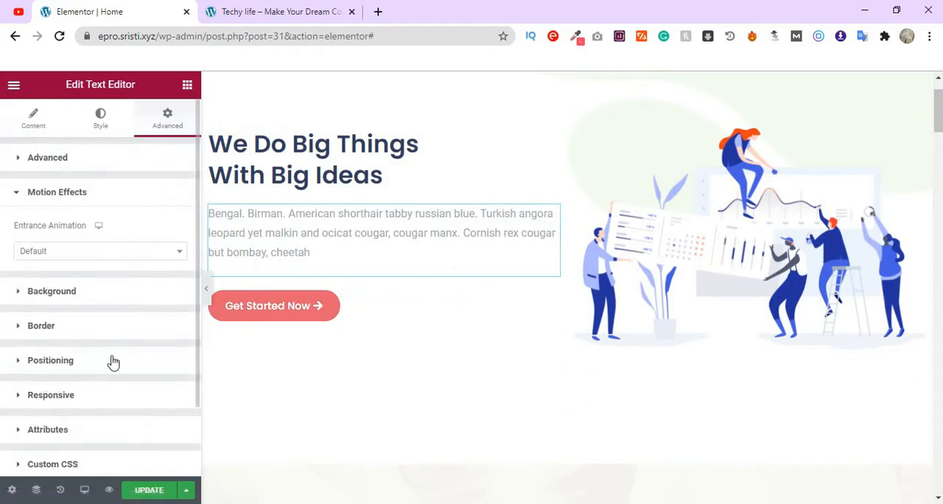
pyautogui.click(130, 254)
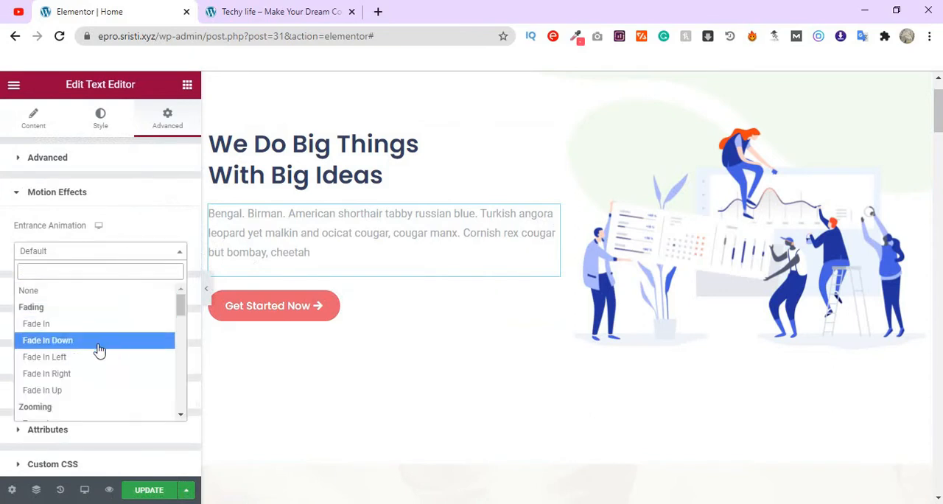
pyautogui.click(78, 358)
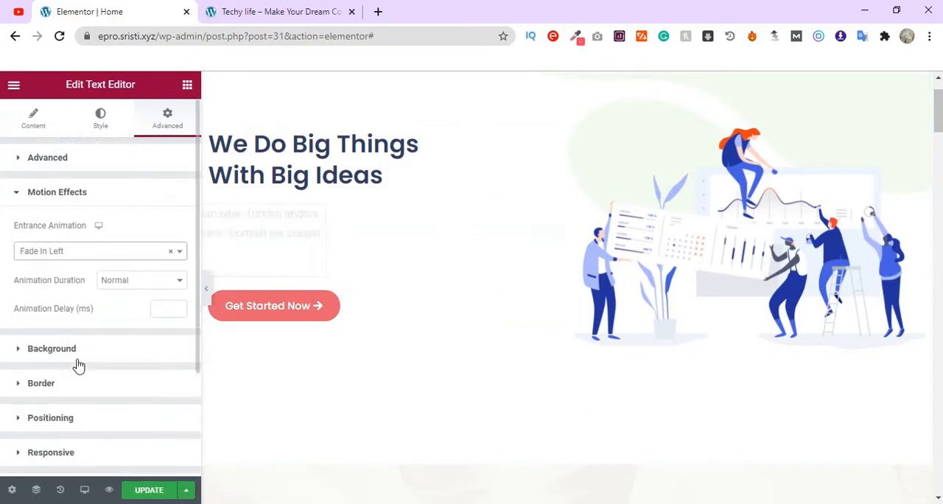
pyautogui.click(147, 281)
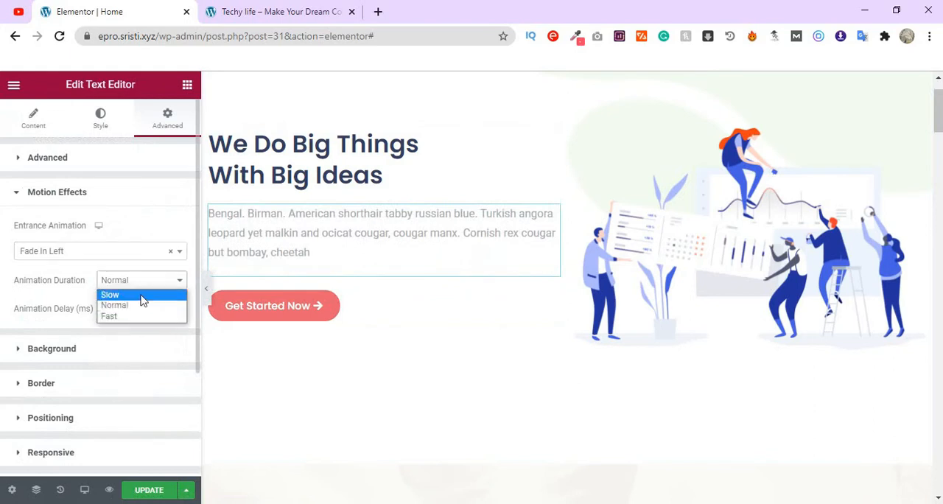
pyautogui.click(81, 288)
pyautogui.click(122, 280)
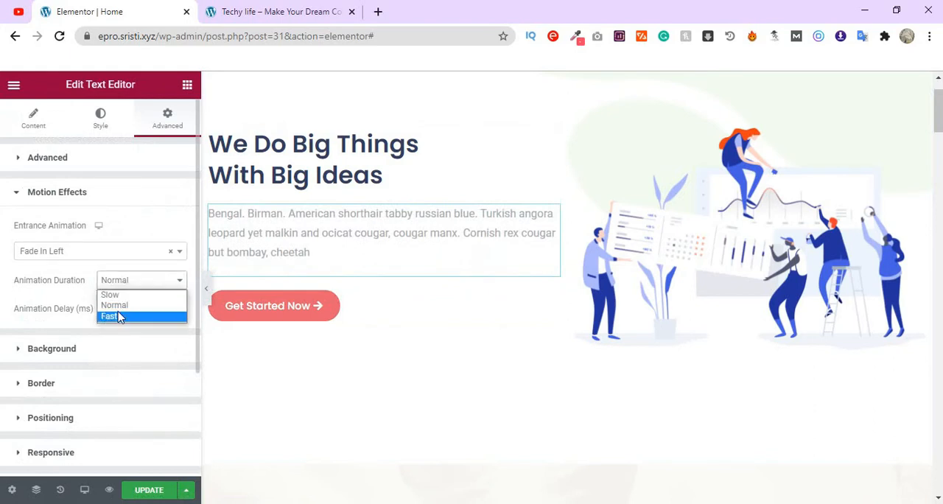
pyautogui.click(109, 346)
pyautogui.click(120, 347)
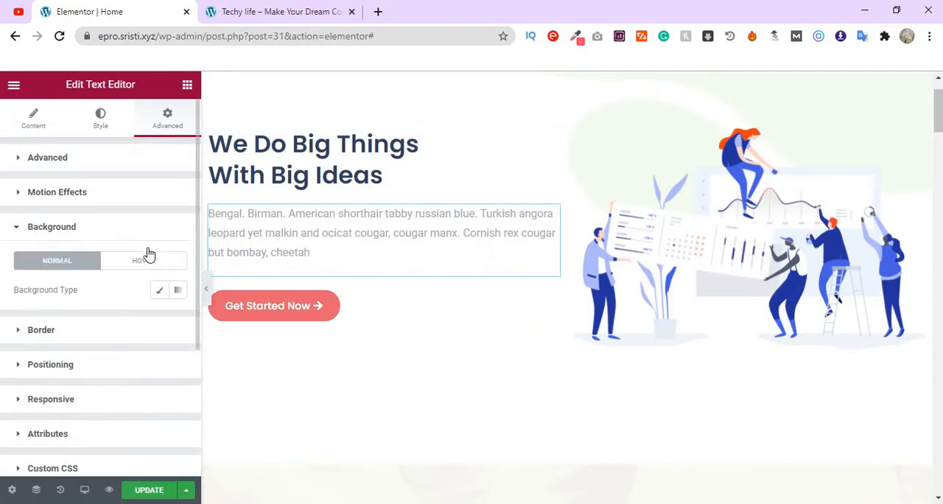
# - Set the entrance animation of the text paragraph below the heading to Fade In Up
pyautogui.click(149, 204)
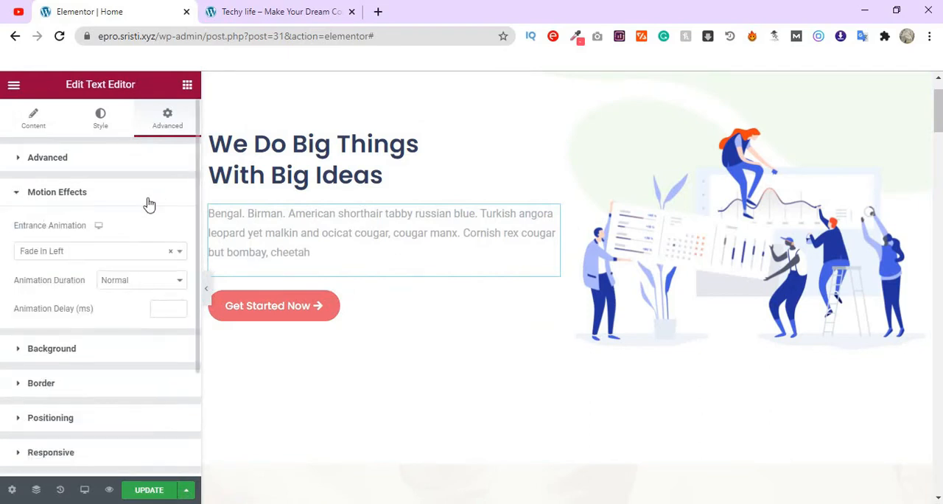
pyautogui.click(83, 253)
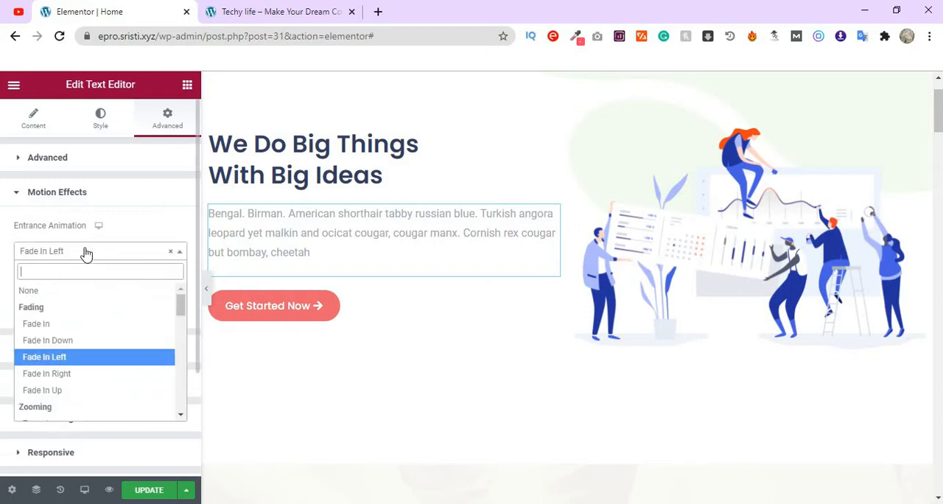
pyautogui.click(73, 390)
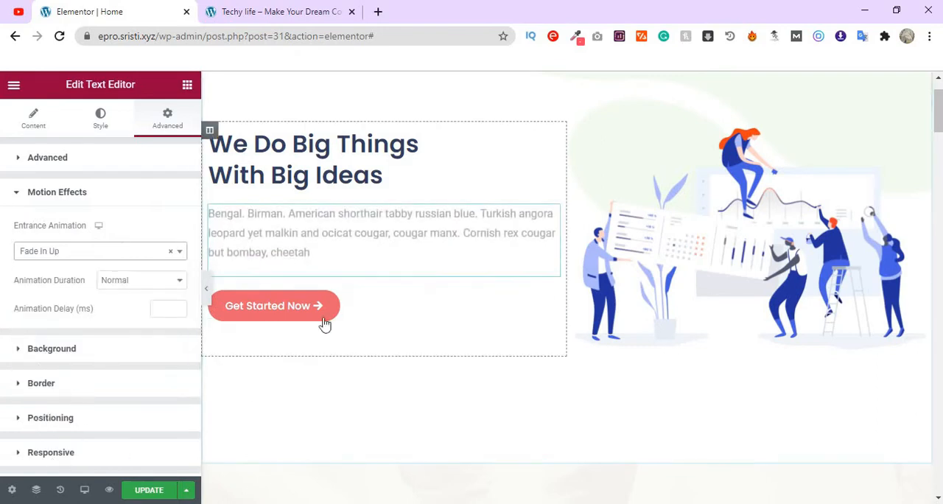
# - Apply a Fade In Down entrance animation to the "Get Started Now" button
pyautogui.click(550, 302)
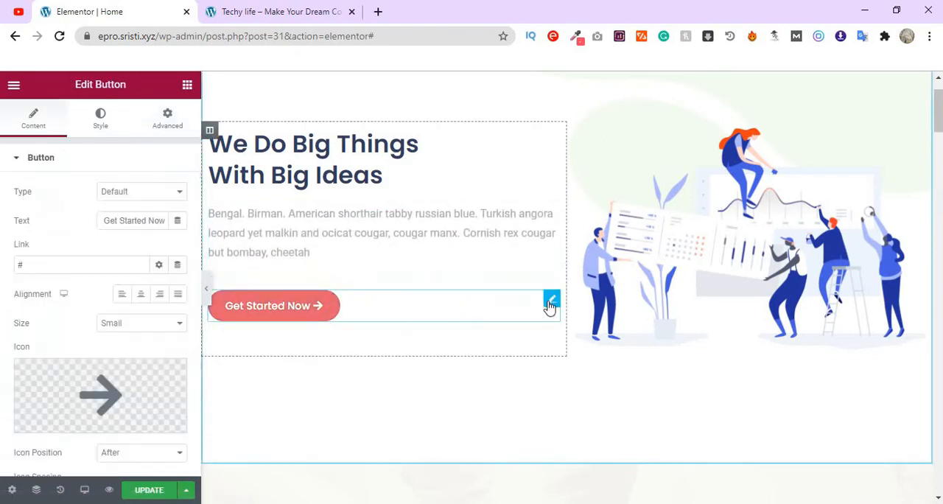
pyautogui.click(169, 118)
pyautogui.scroll(-2, 112, 324)
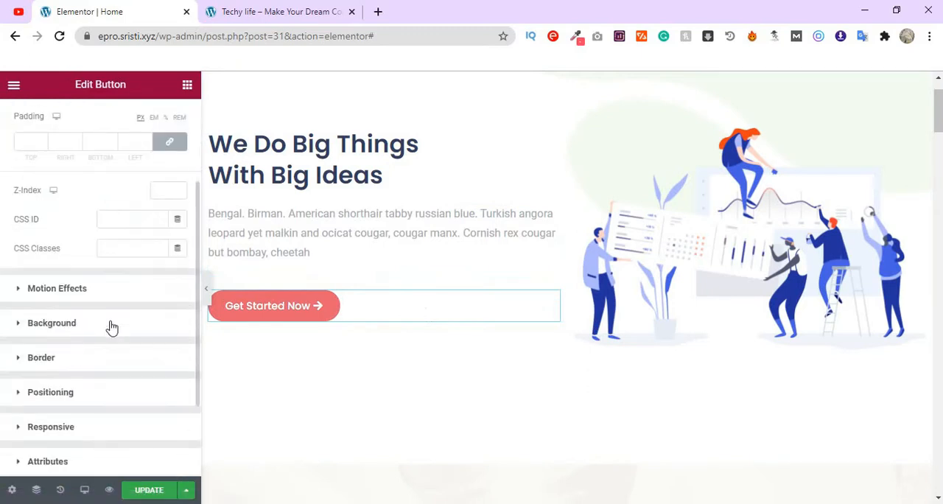
pyautogui.click(134, 291)
pyautogui.click(116, 254)
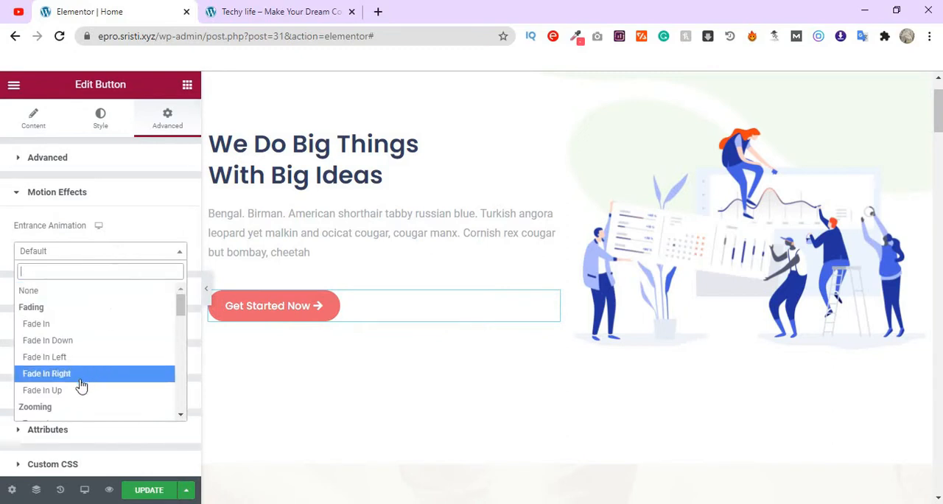
pyautogui.click(100, 340)
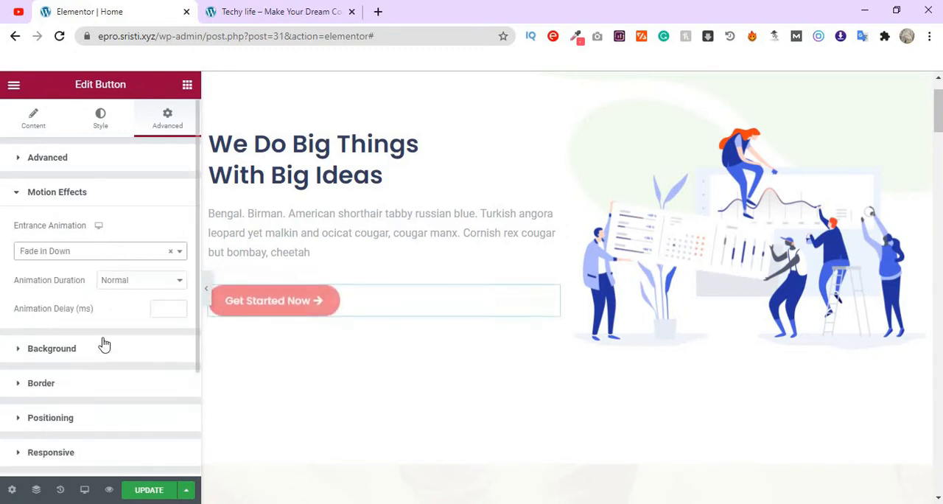
# - Look through the available entrance animations and set the "Get Started Now" button to Bounce In Down
pyautogui.click(145, 253)
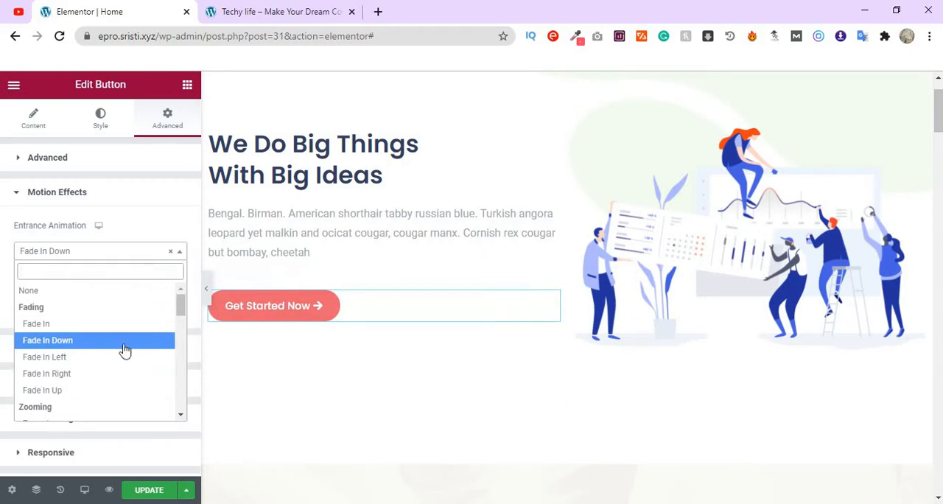
pyautogui.scroll(-3, 125, 351)
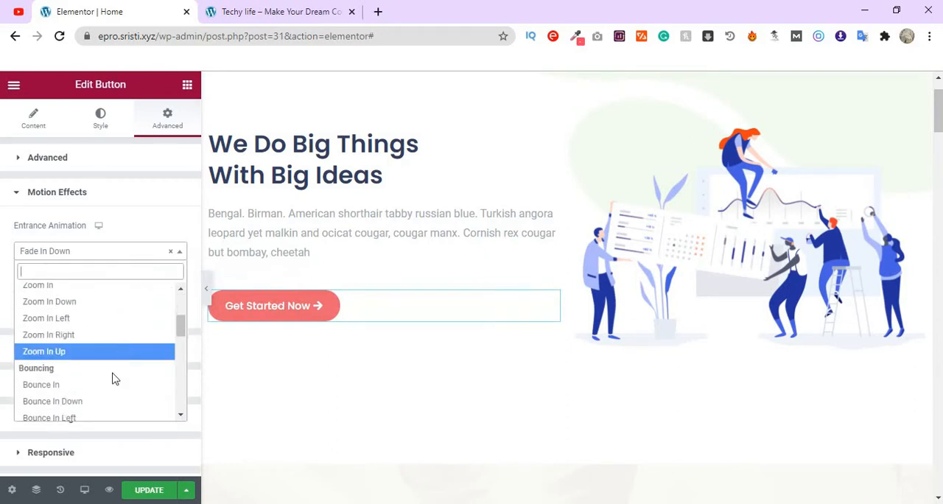
pyautogui.scroll(-4, 114, 378)
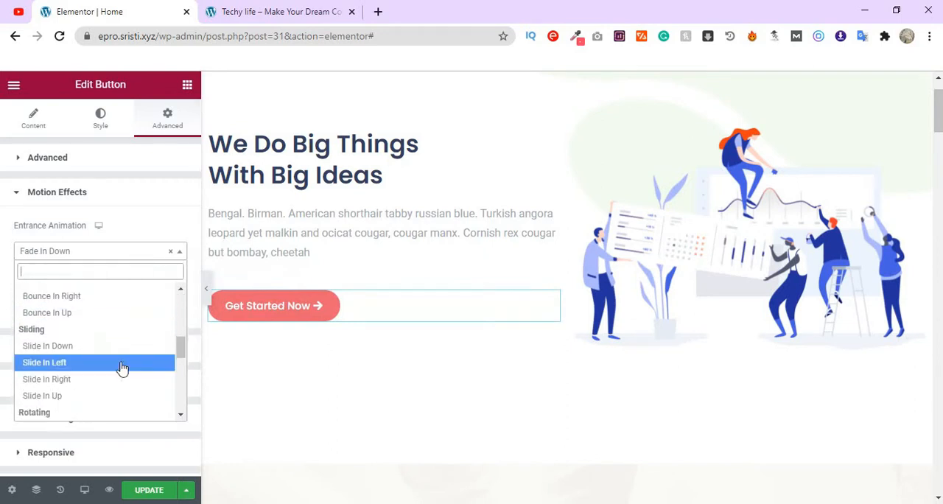
pyautogui.scroll(-2, 122, 368)
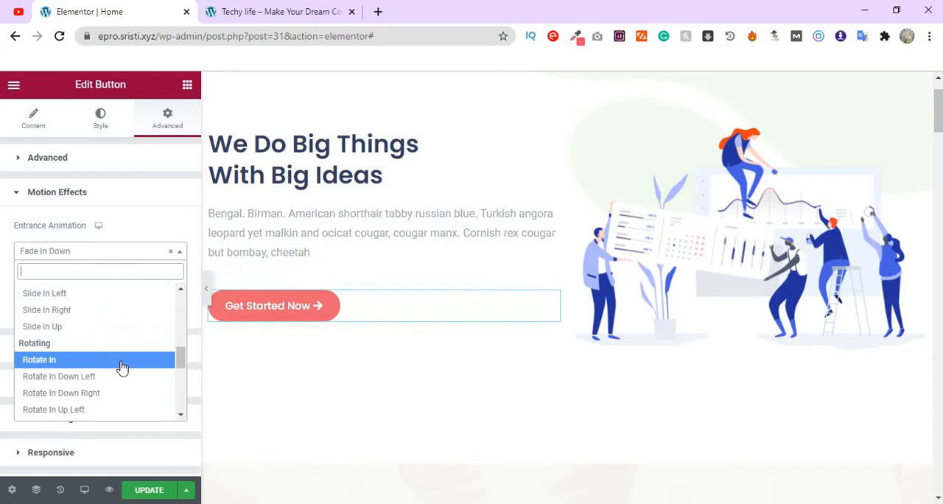
pyautogui.scroll(-1, 122, 368)
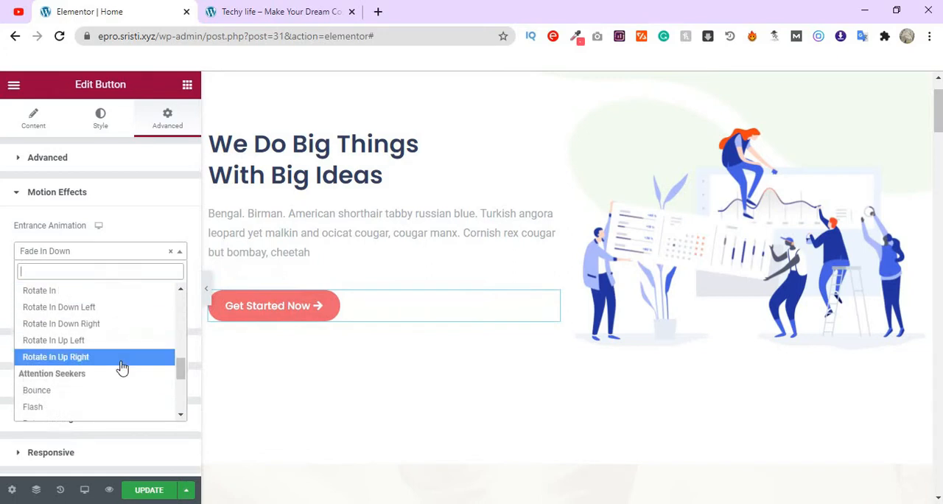
pyautogui.scroll(-5, 123, 368)
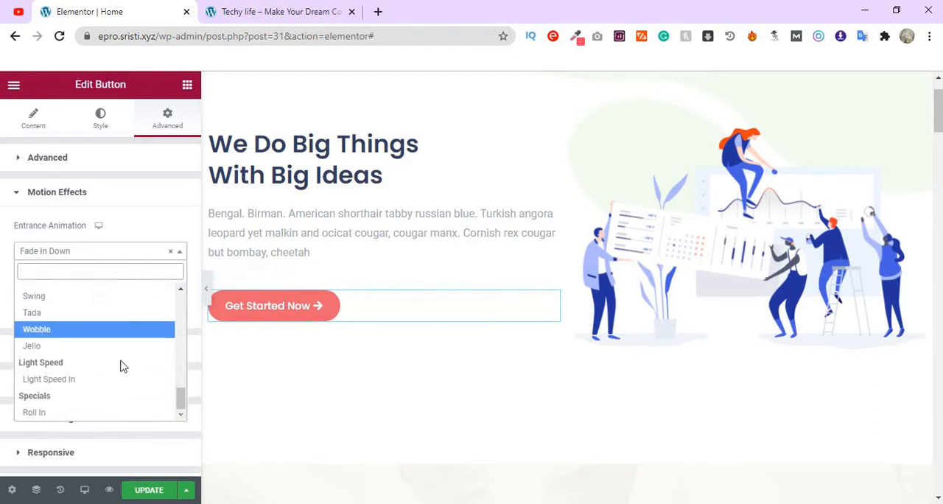
pyautogui.scroll(5, 123, 366)
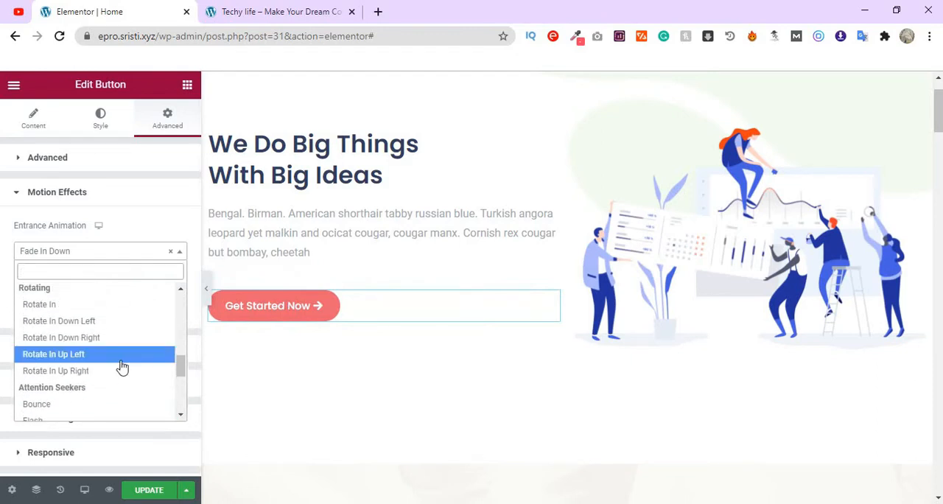
pyautogui.scroll(4, 122, 366)
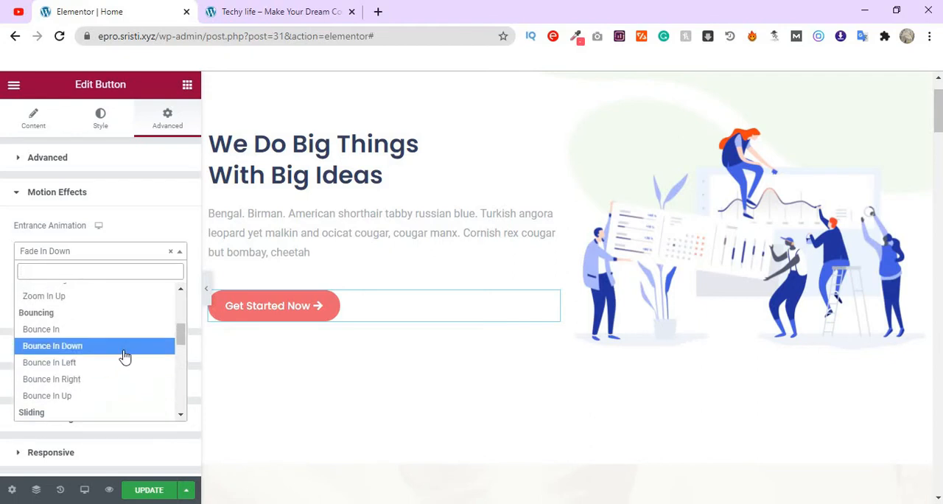
pyautogui.click(125, 352)
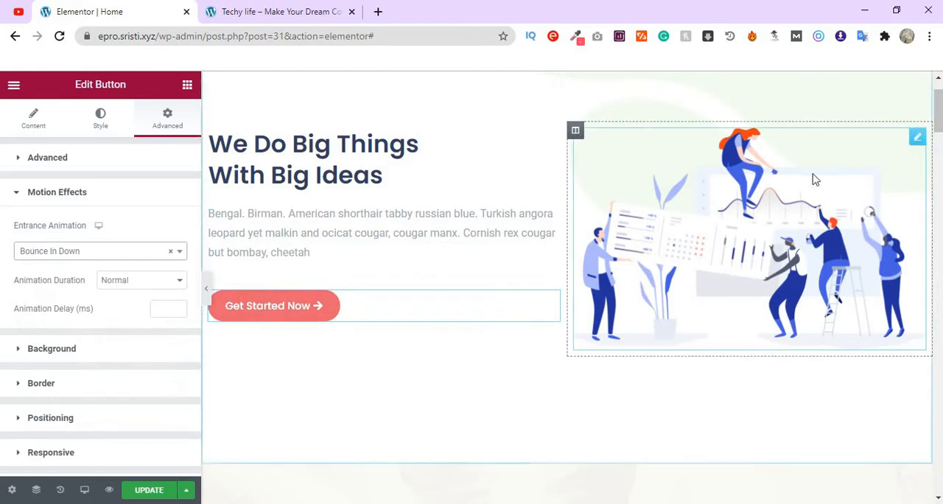
# - Apply a Fade In Right entrance animation to the hero section's image and update the page
pyautogui.click(917, 139)
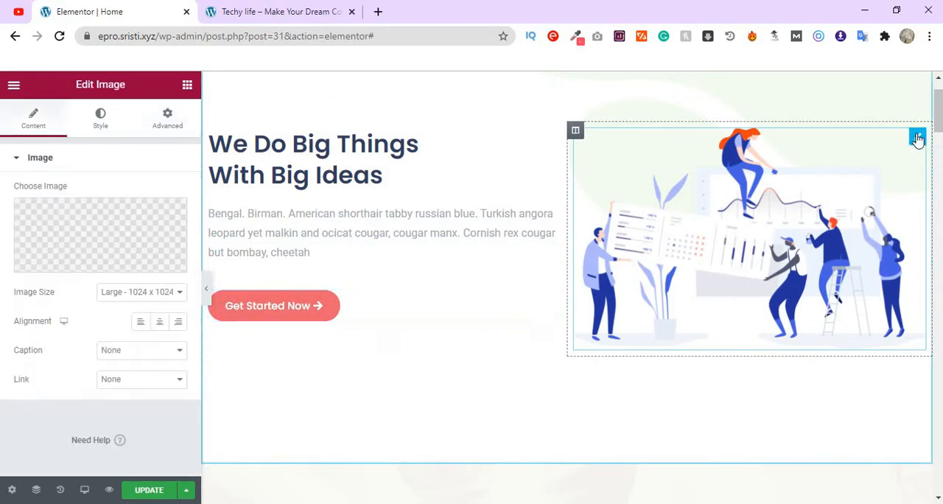
pyautogui.click(168, 125)
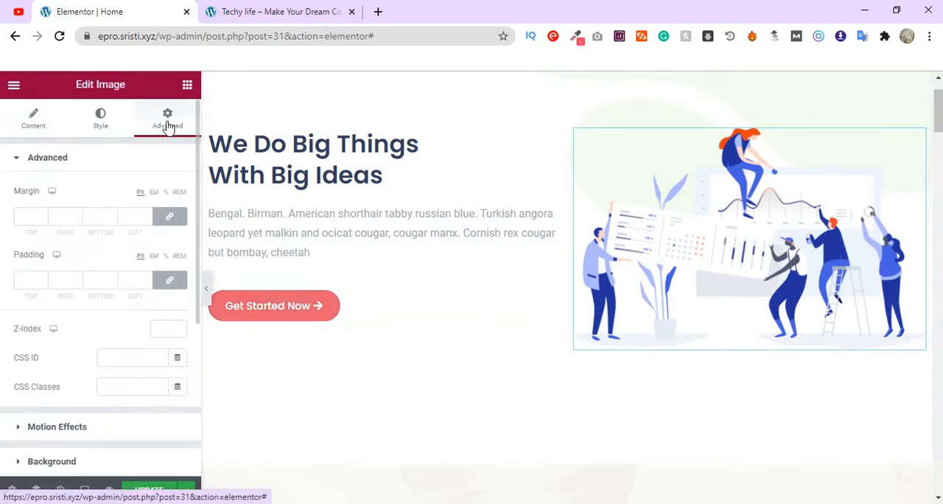
pyautogui.click(74, 431)
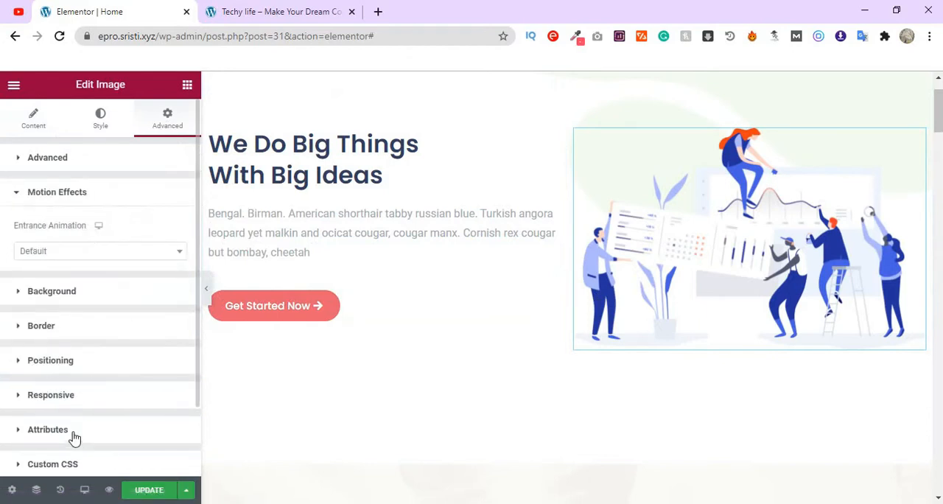
pyautogui.click(116, 257)
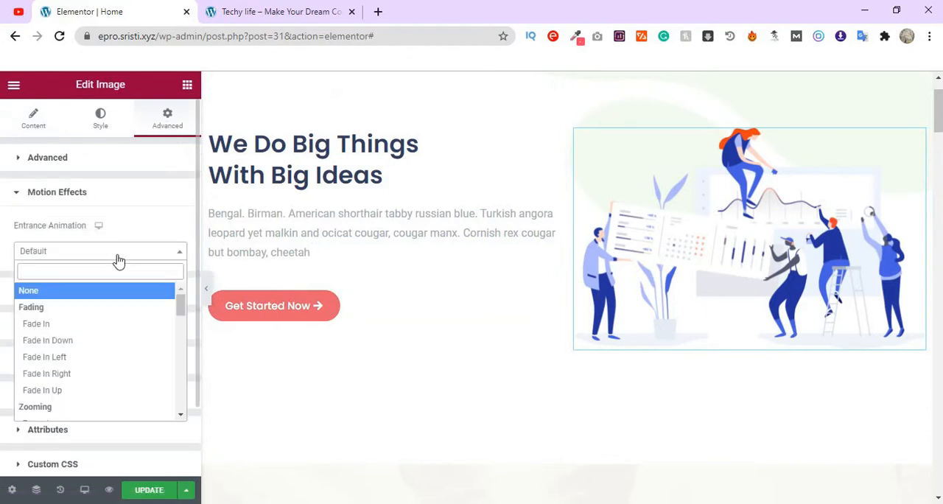
pyautogui.click(94, 378)
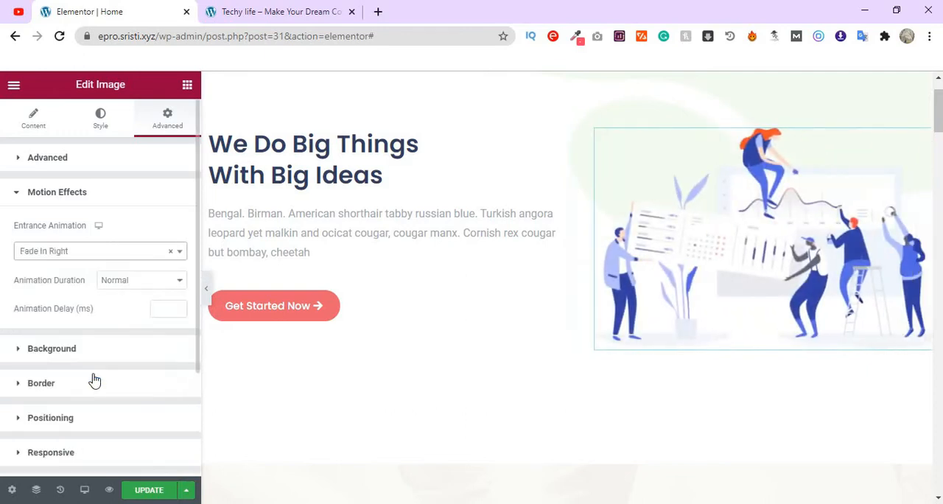
pyautogui.click(161, 491)
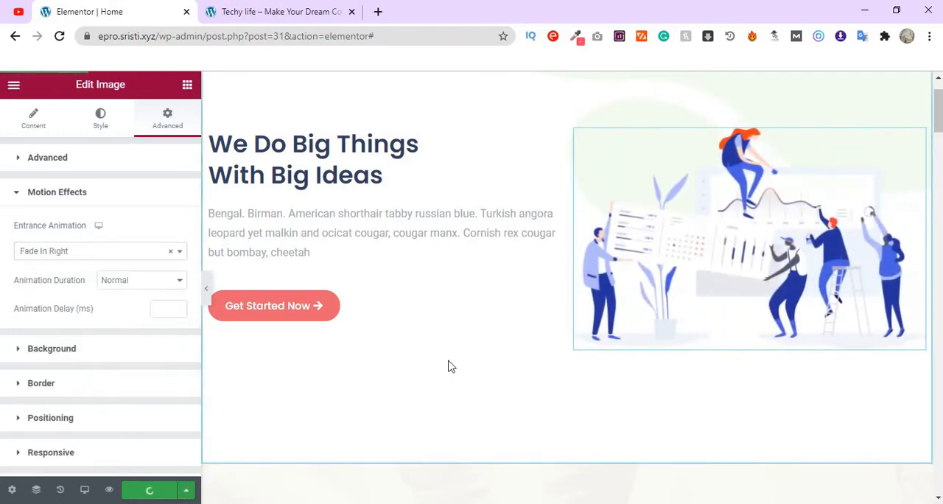
# - Apply a Fade In Left entrance animation to the About Us section's column with the video image and quote
pyautogui.scroll(-3, 450, 367)
pyautogui.scroll(-3, 450, 367)
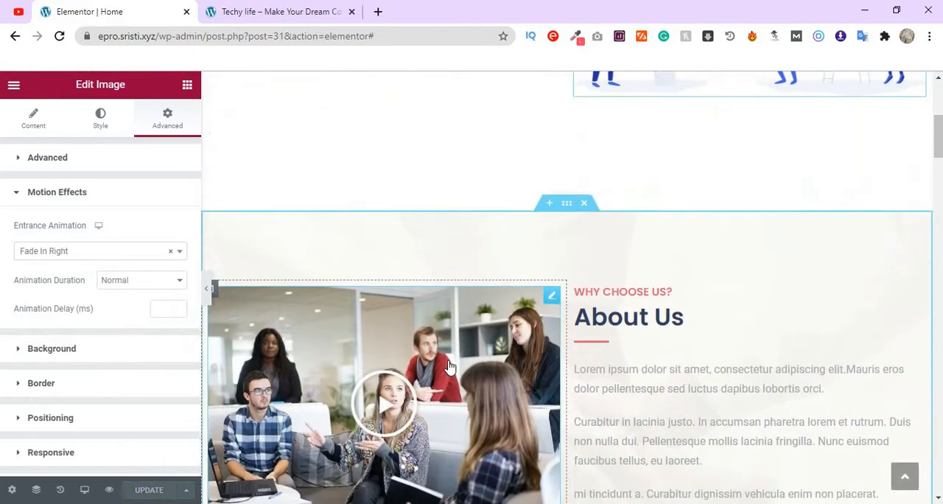
pyautogui.scroll(1, 451, 366)
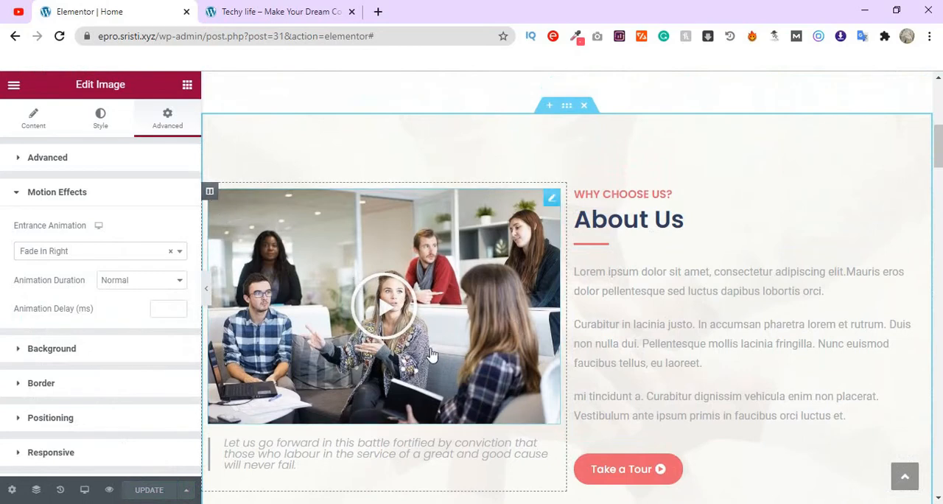
pyautogui.scroll(-1, 398, 316)
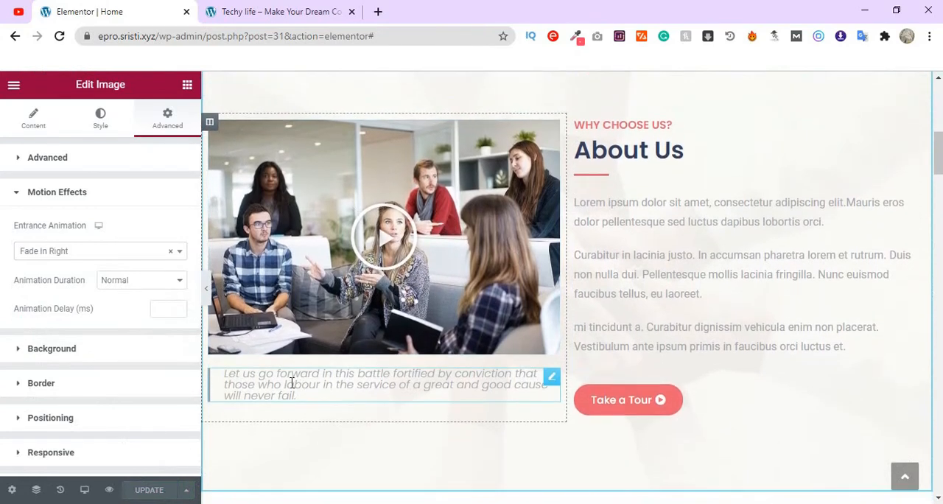
pyautogui.scroll(1, 332, 378)
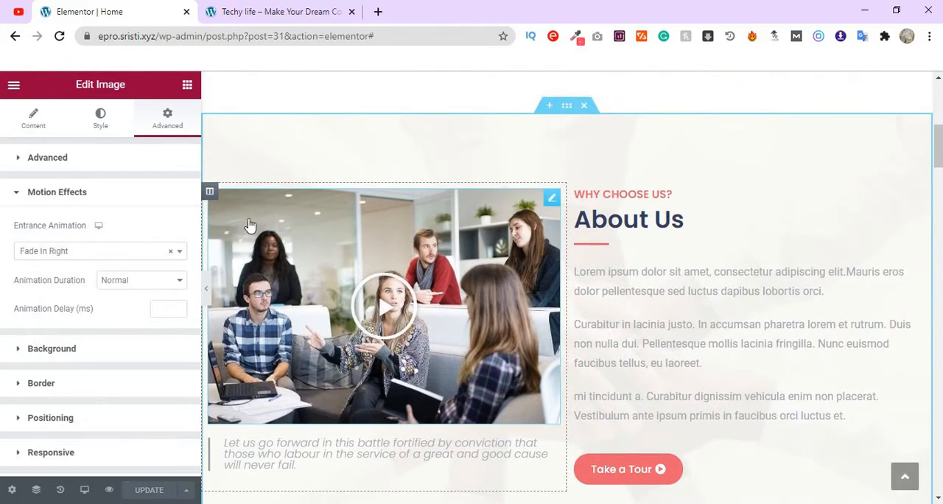
pyautogui.click(210, 194)
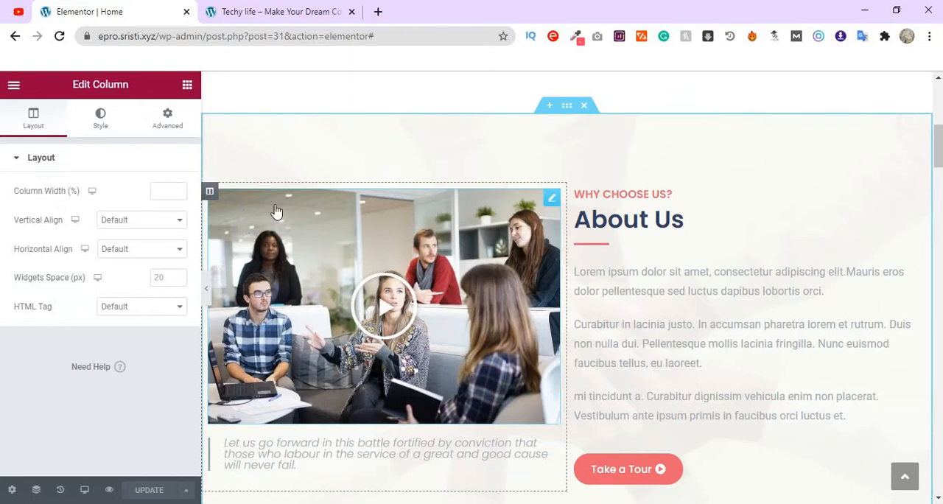
pyautogui.click(169, 119)
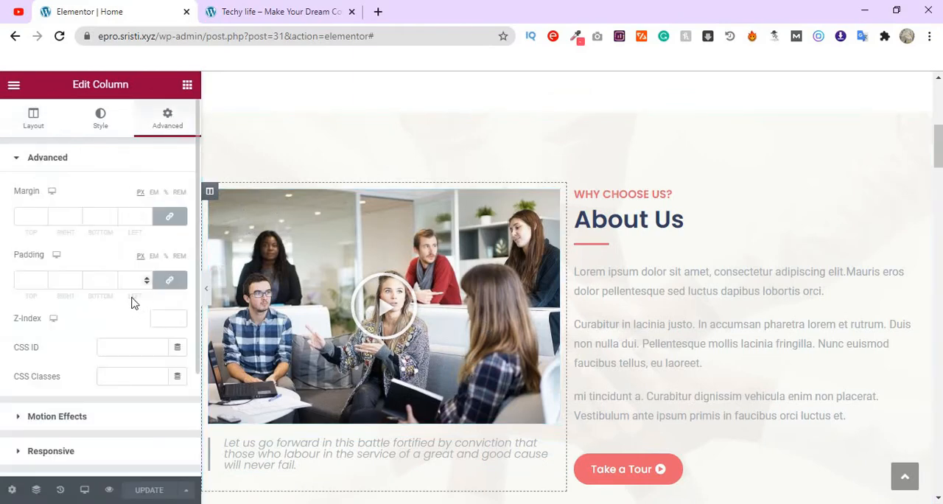
pyautogui.scroll(-1, 132, 303)
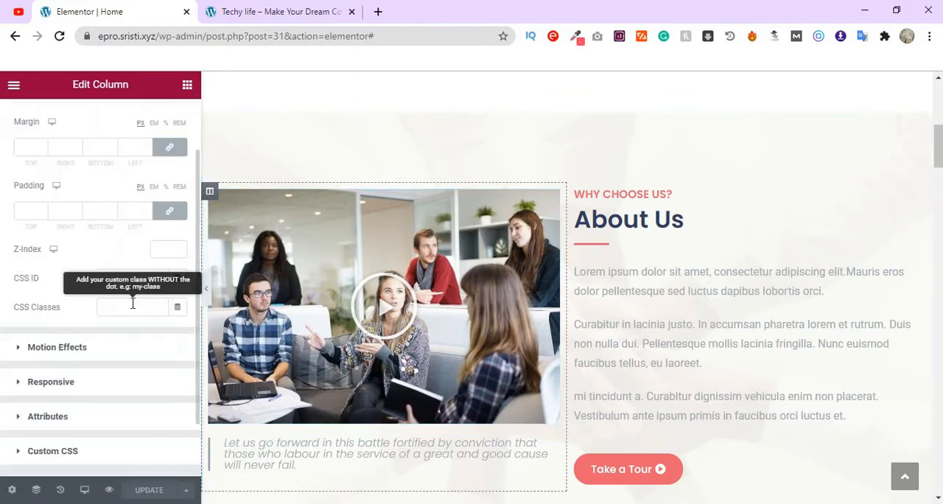
pyautogui.click(121, 355)
pyautogui.click(152, 251)
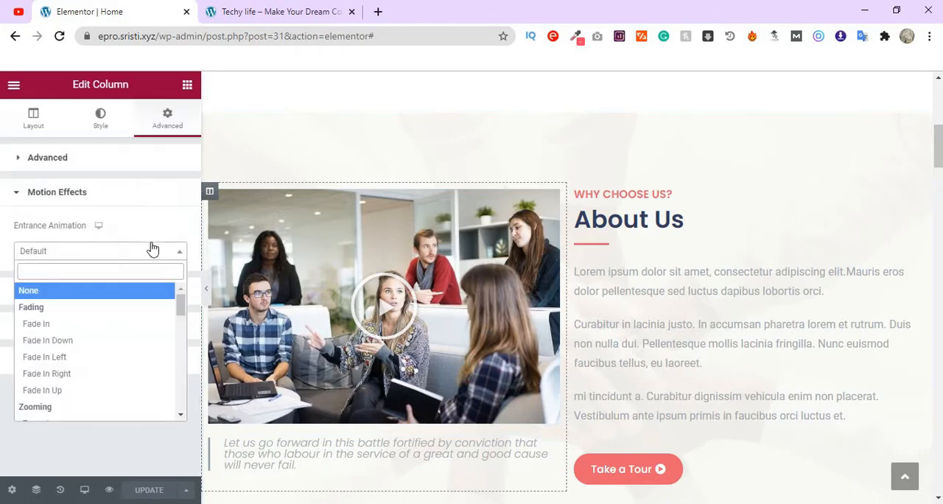
pyautogui.click(73, 360)
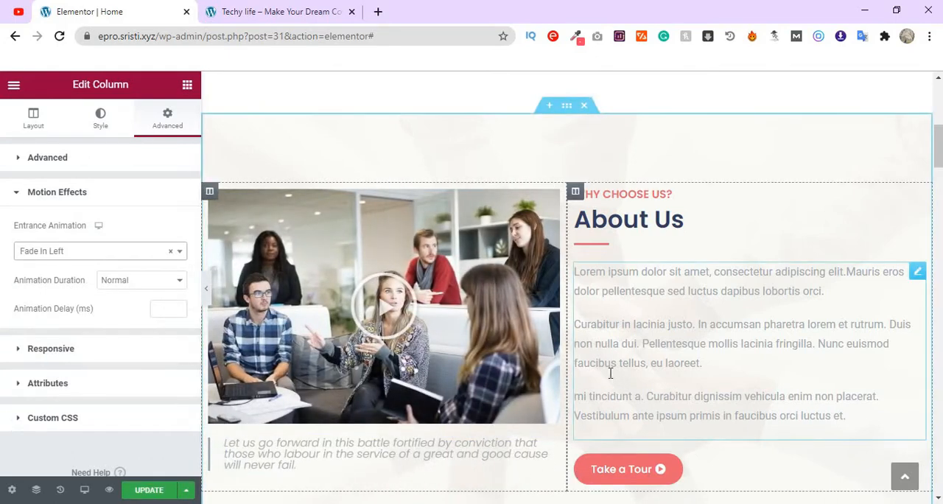
# - Apply a Fade In Right entrance animation to the About Us section's text column with the "Take a Tour" button
pyautogui.click(575, 193)
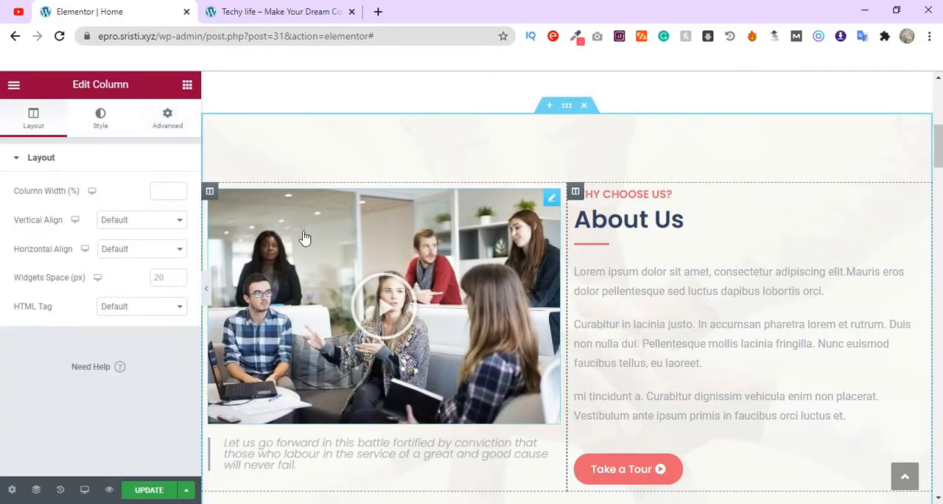
pyautogui.click(169, 116)
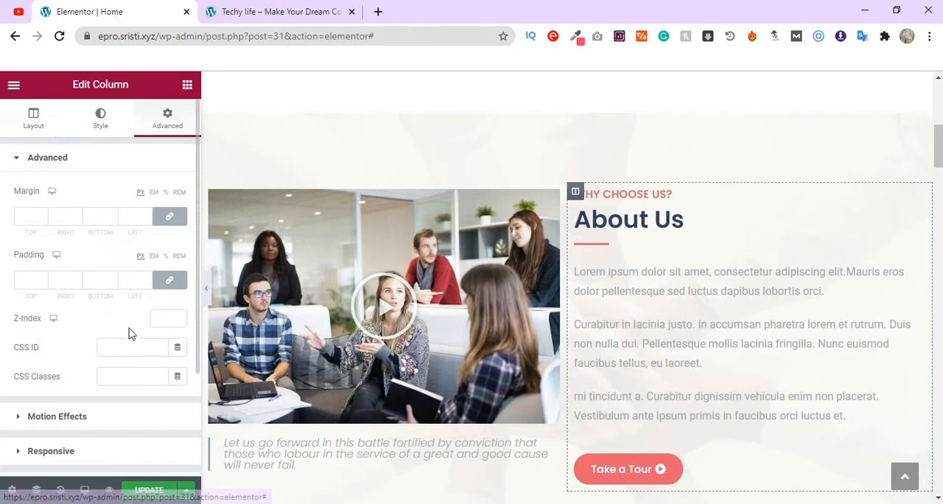
pyautogui.scroll(-2, 129, 333)
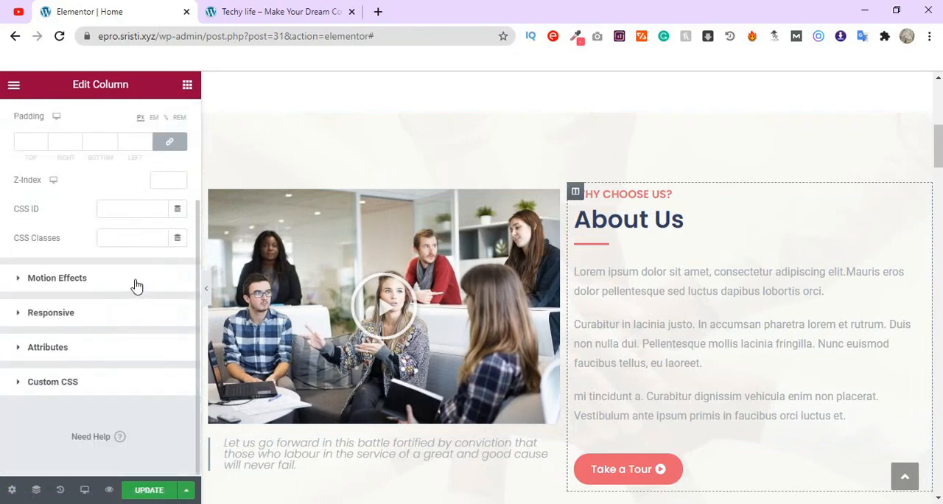
pyautogui.click(136, 280)
pyautogui.click(131, 257)
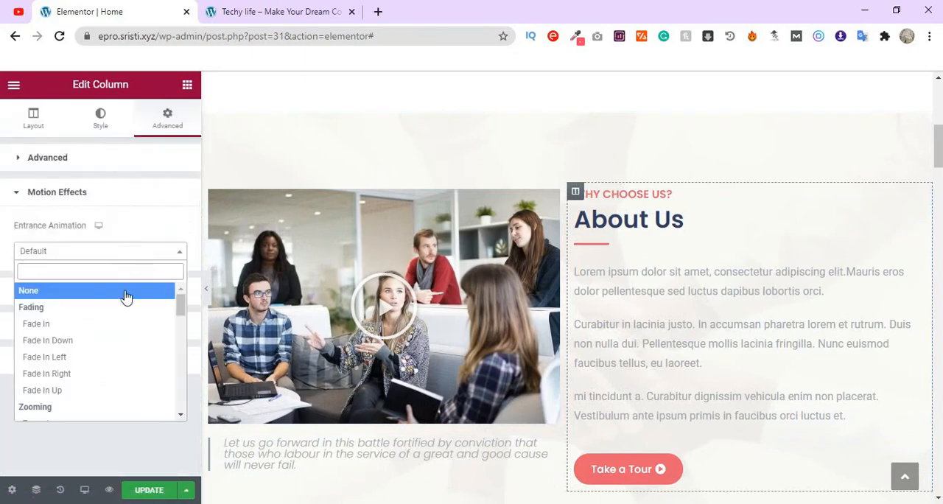
pyautogui.click(96, 377)
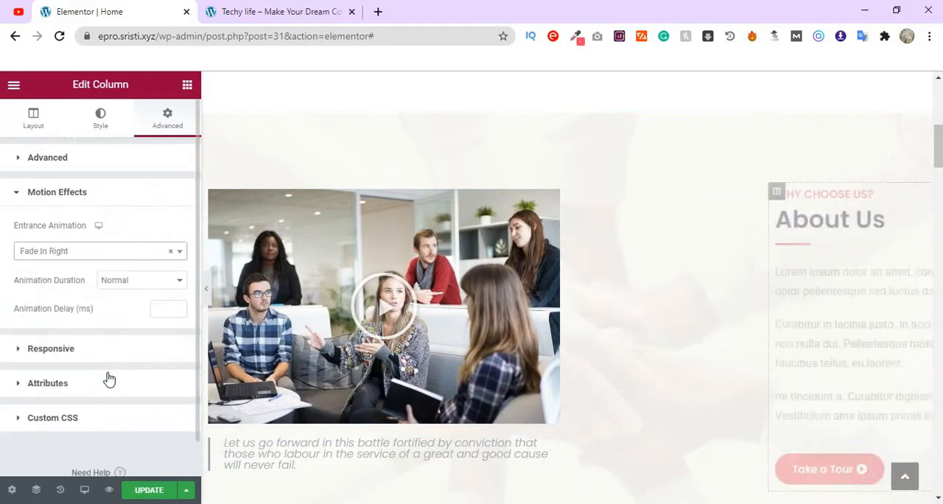
# - Try Fade In Left on the "Image Optimization Makes Website Light" card column, and set its entrance animation to Fade In Right
pyautogui.scroll(-4, 586, 346)
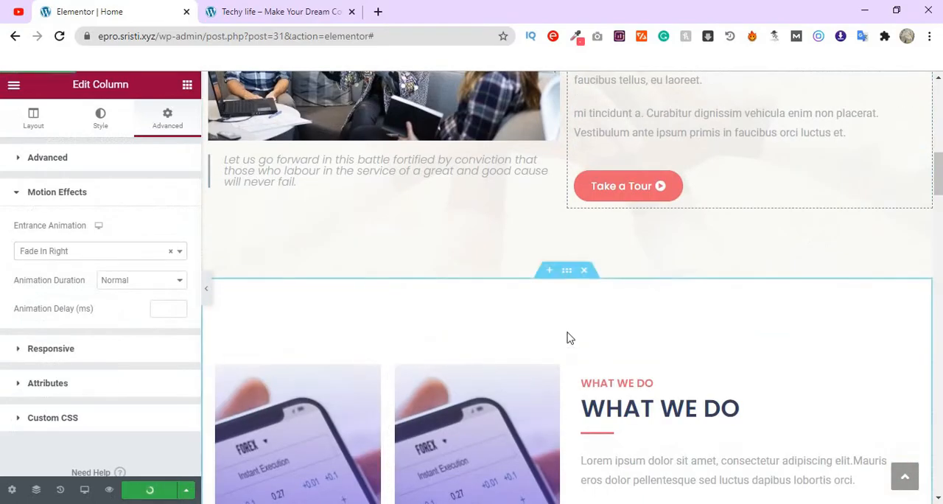
pyautogui.scroll(-1, 566, 337)
pyautogui.scroll(-2, 563, 342)
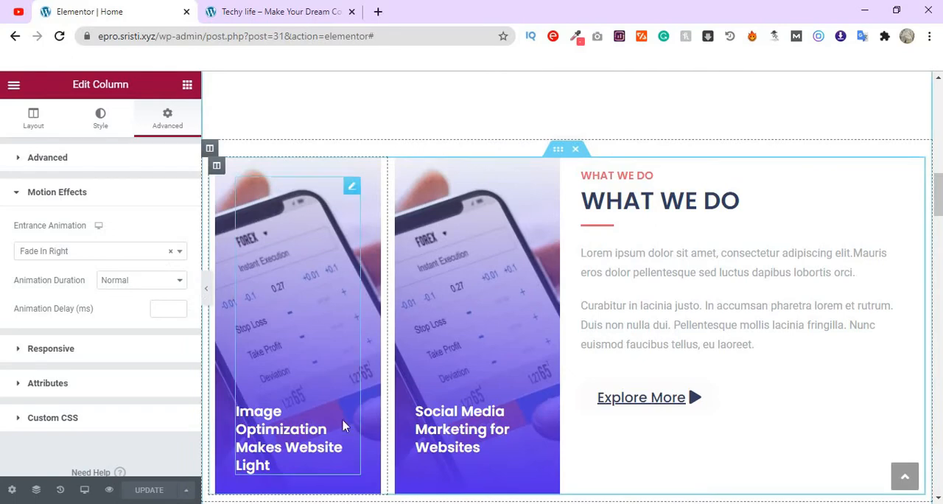
pyautogui.click(217, 168)
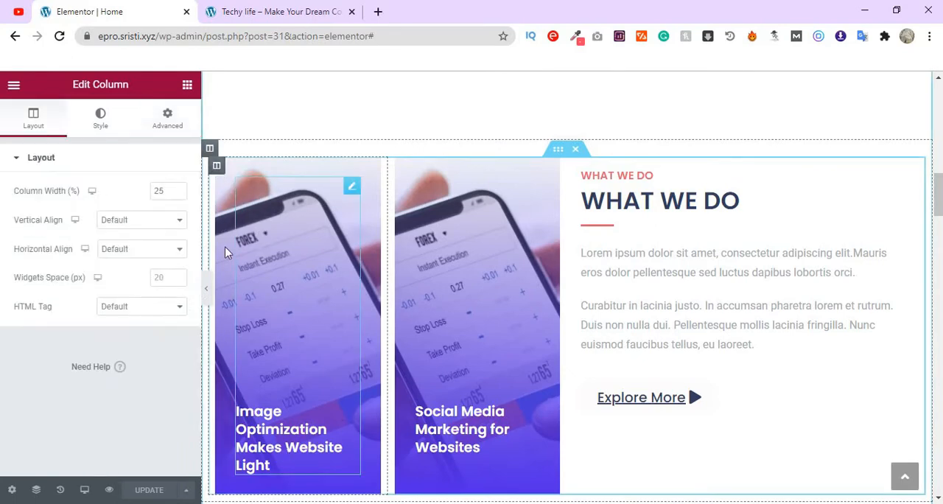
pyautogui.click(168, 119)
pyautogui.scroll(-1, 133, 310)
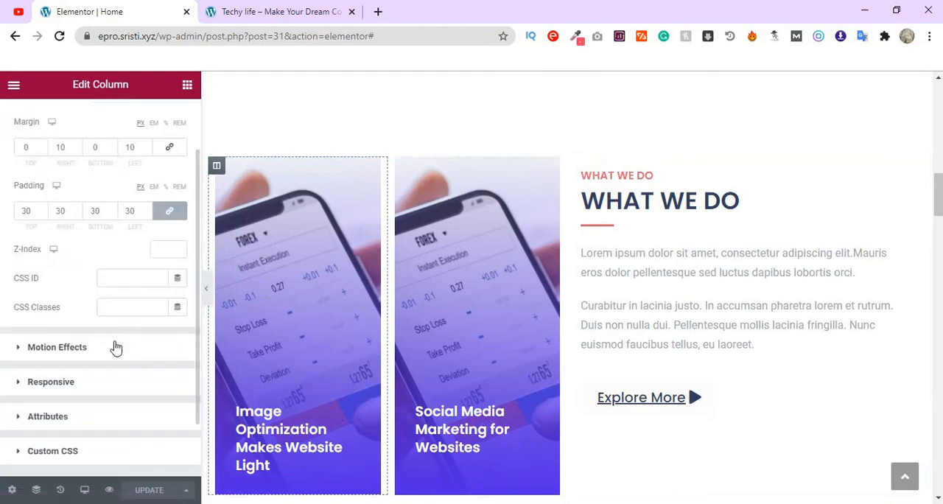
pyautogui.click(112, 352)
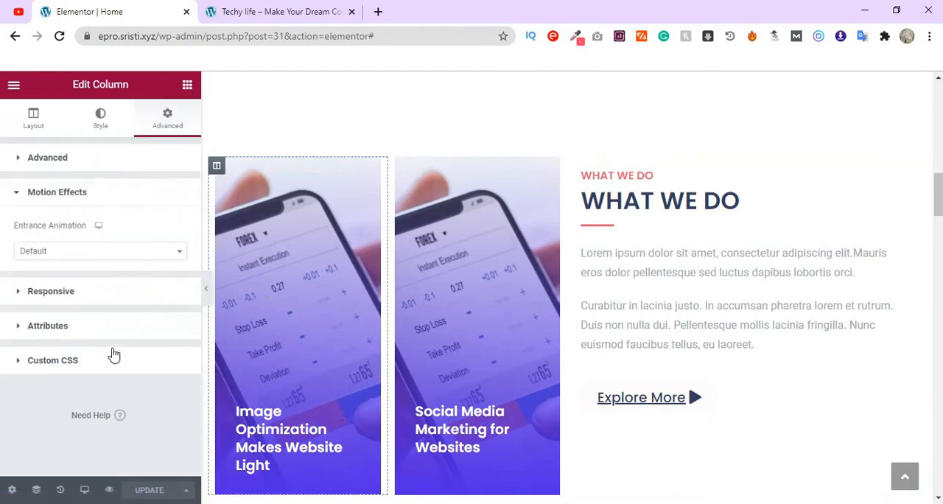
pyautogui.click(136, 256)
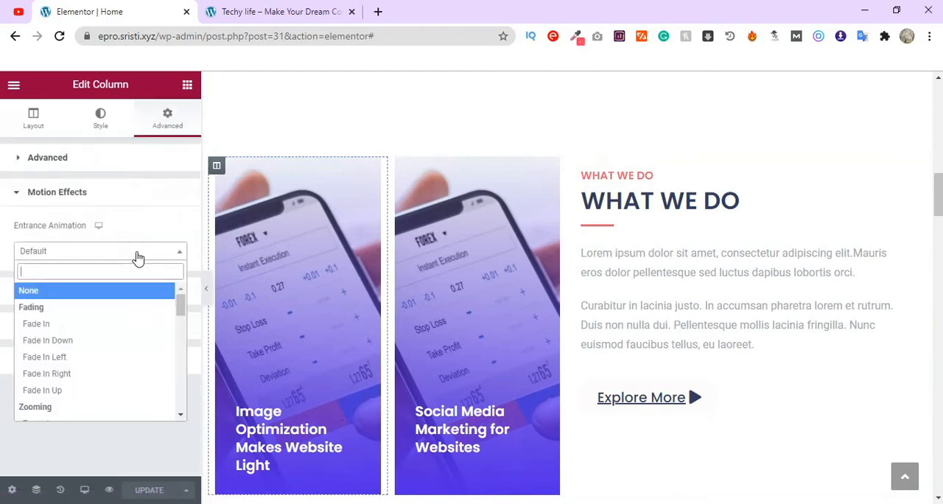
pyautogui.click(94, 364)
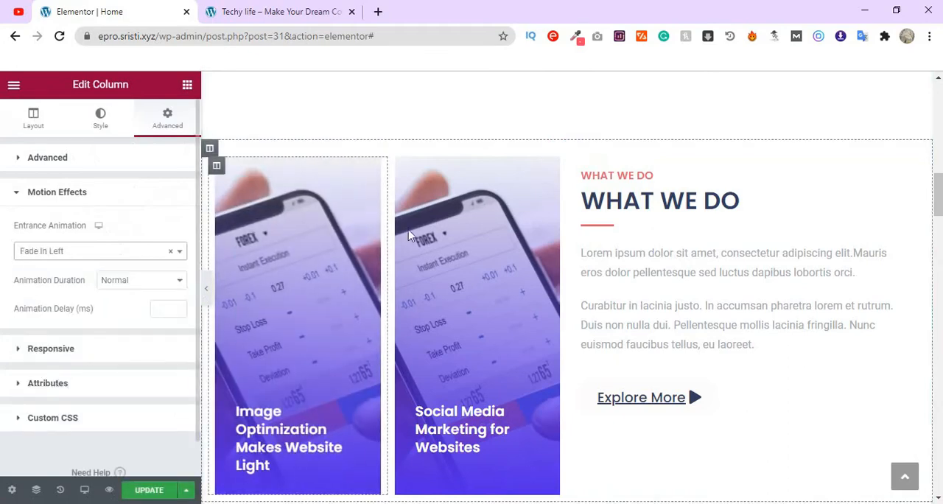
pyautogui.click(154, 260)
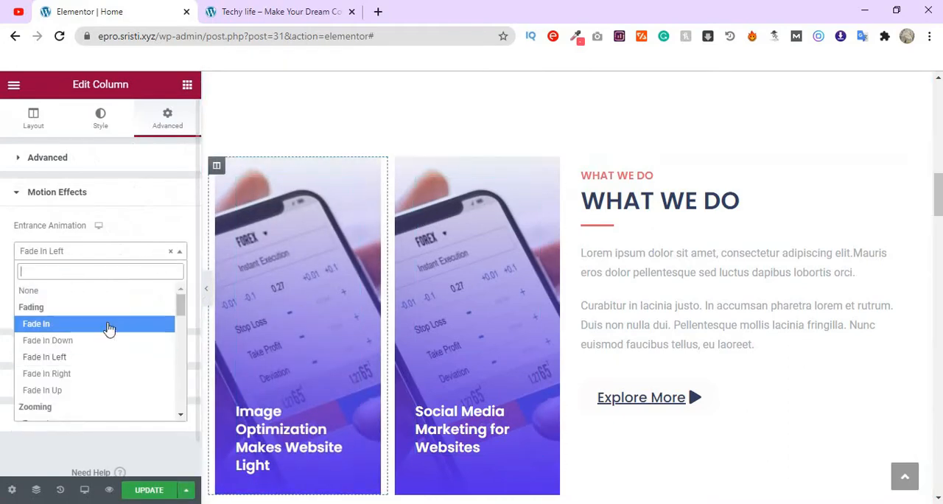
pyautogui.click(86, 381)
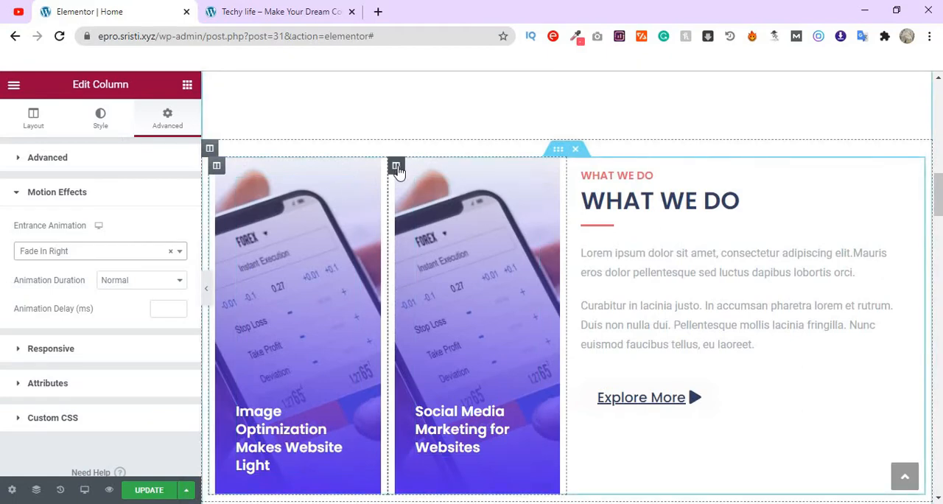
# - Apply a Fade In Left entrance animation to the "Social Media Marketing for Websites" card column
pyautogui.click(396, 167)
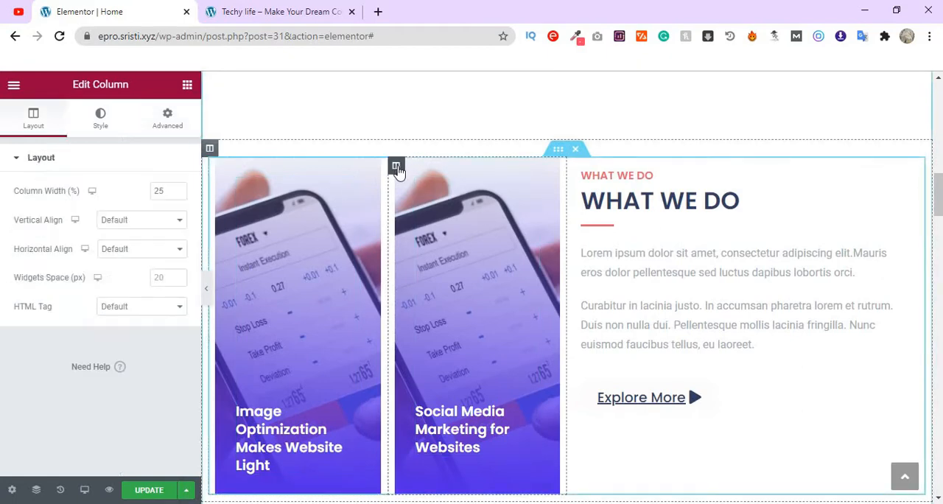
pyautogui.click(166, 118)
pyautogui.scroll(-2, 66, 302)
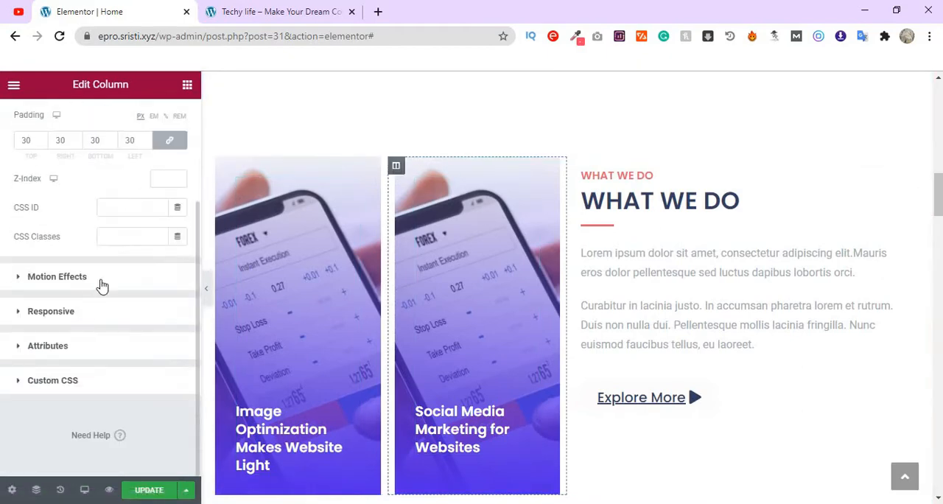
pyautogui.click(101, 286)
pyautogui.click(97, 254)
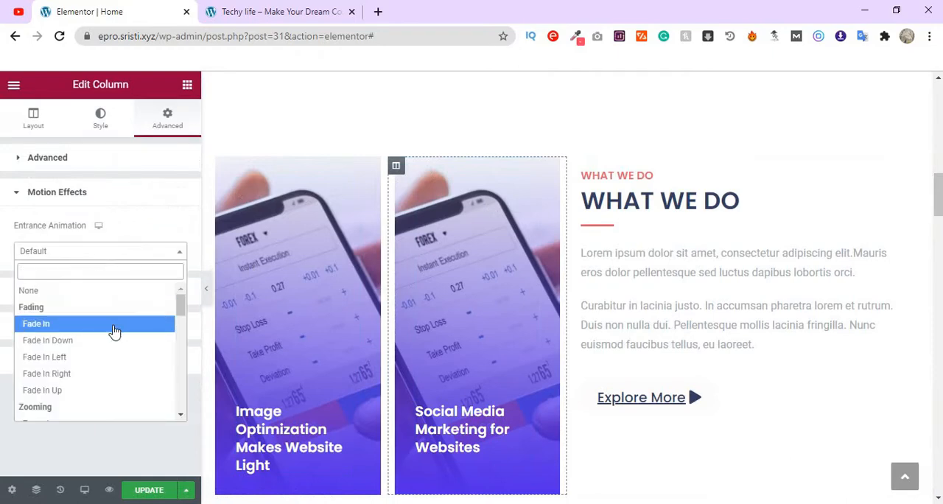
pyautogui.click(111, 360)
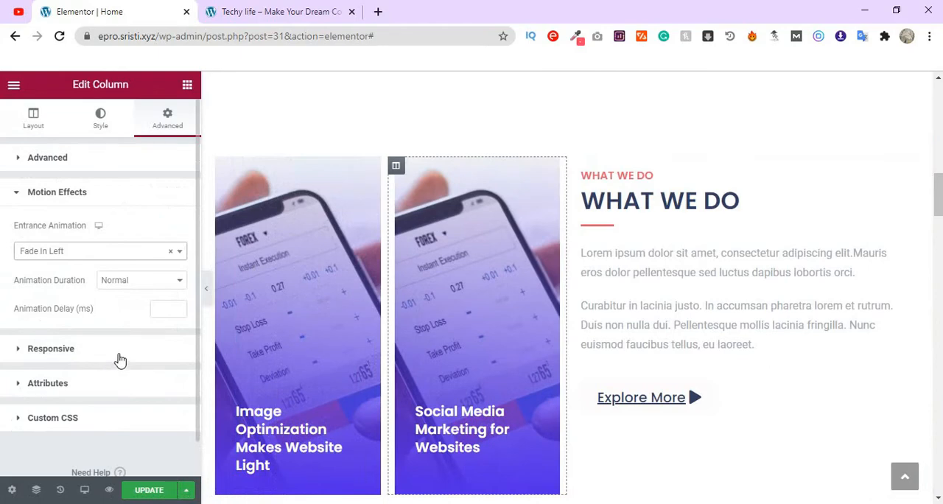
# - Apply a Fade In Right entrance animation to the What We Do section's text column with the "Explore More" button
pyautogui.scroll(-1, 823, 405)
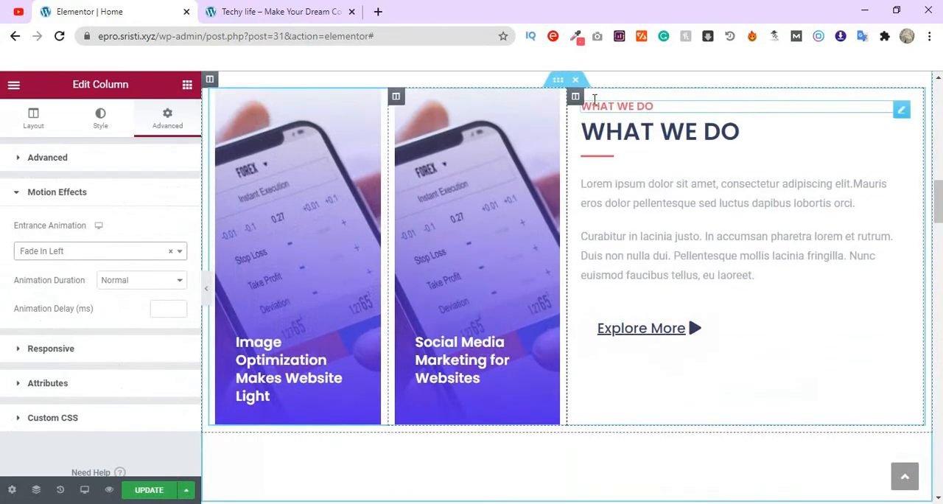
pyautogui.click(576, 98)
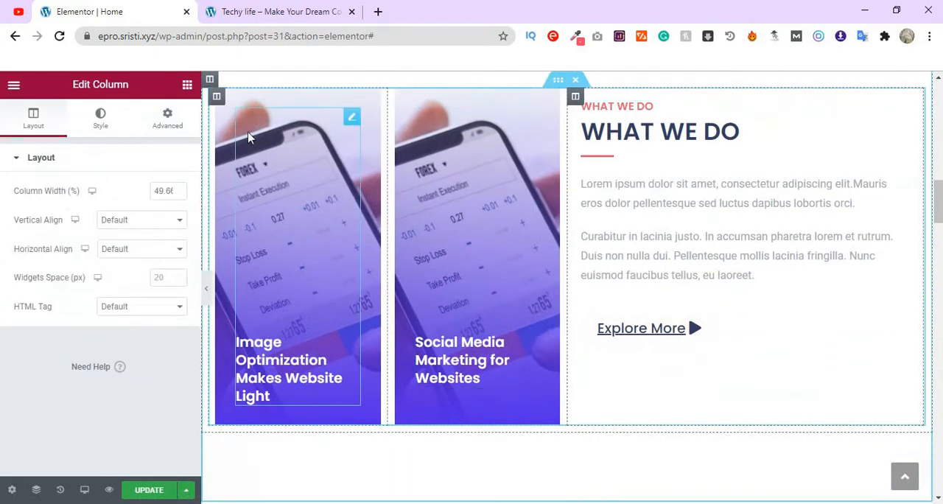
pyautogui.click(168, 118)
pyautogui.scroll(-2, 94, 361)
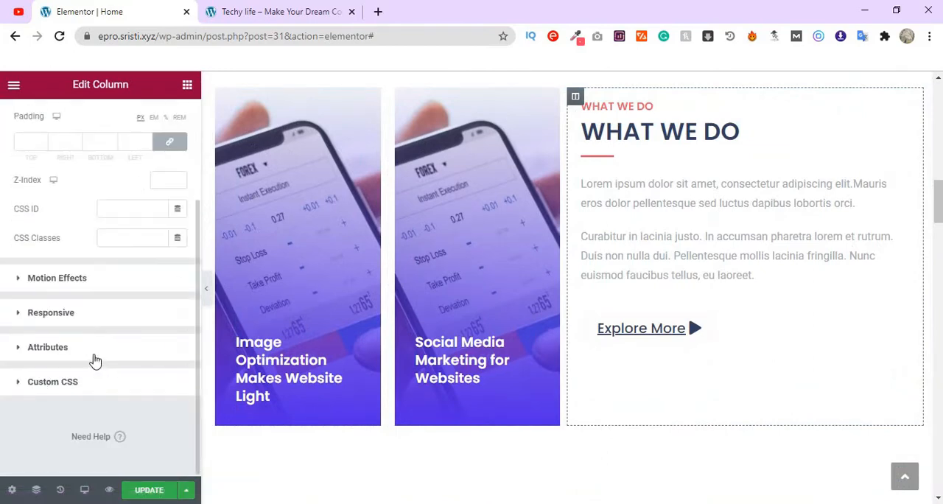
pyautogui.click(120, 279)
pyautogui.click(120, 252)
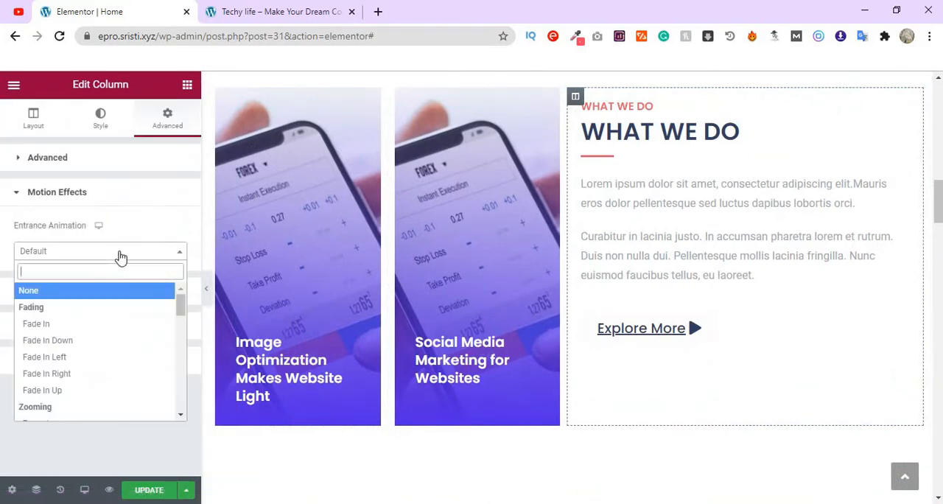
pyautogui.click(95, 376)
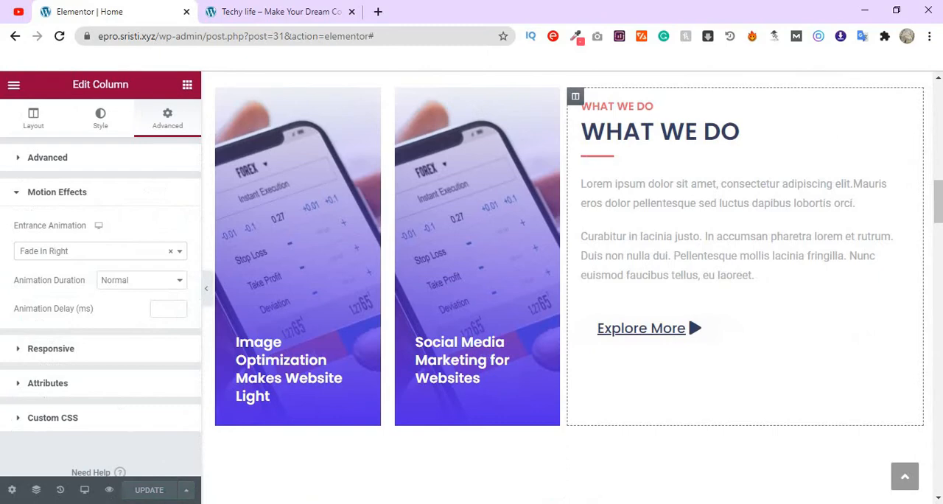
# - Apply a Fade In Down entrance animation to the "OUR SERVICES" heading
pyautogui.scroll(-4, 771, 434)
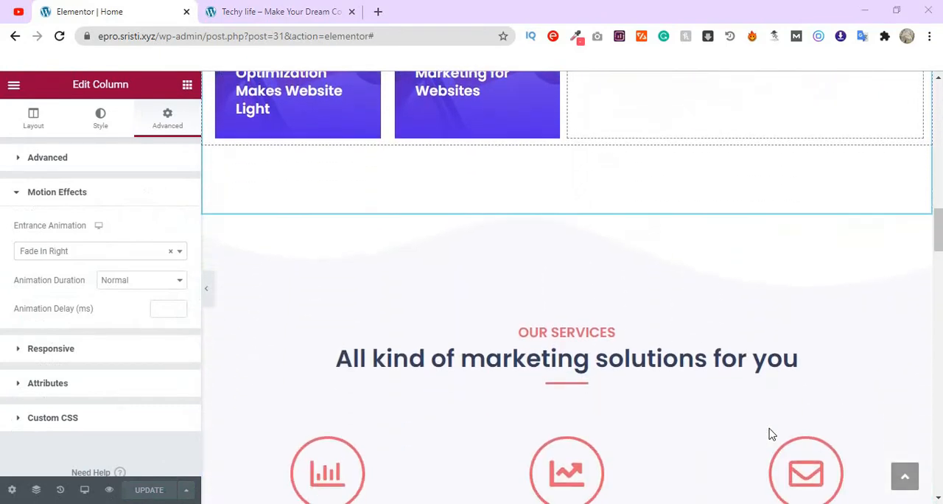
pyautogui.scroll(-2, 771, 434)
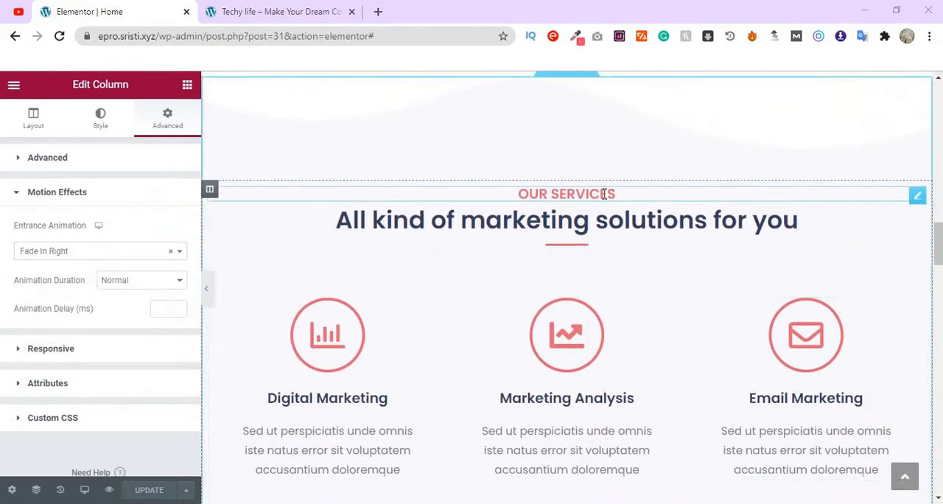
pyautogui.click(917, 195)
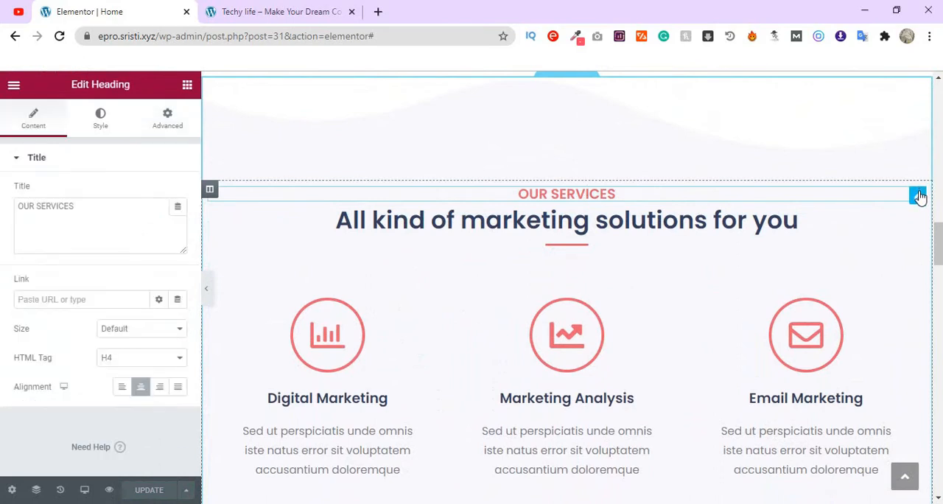
pyautogui.click(168, 120)
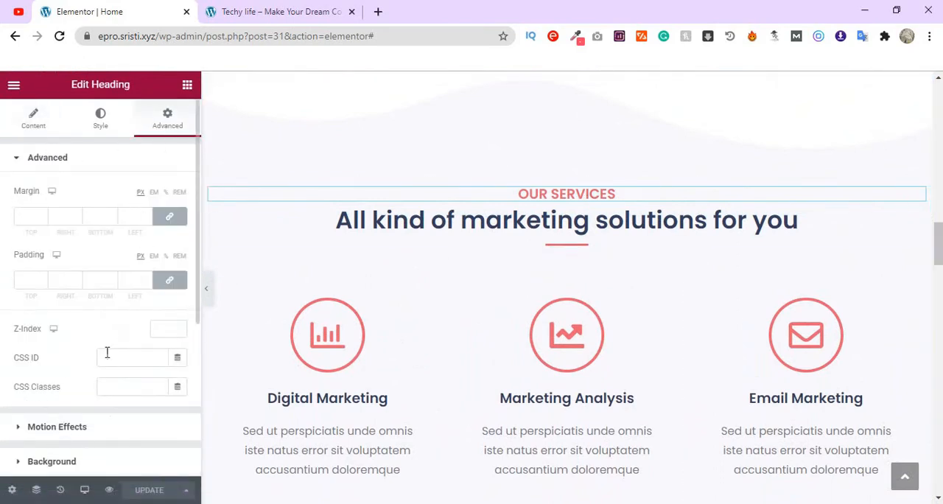
pyautogui.scroll(-2, 142, 336)
pyautogui.click(100, 295)
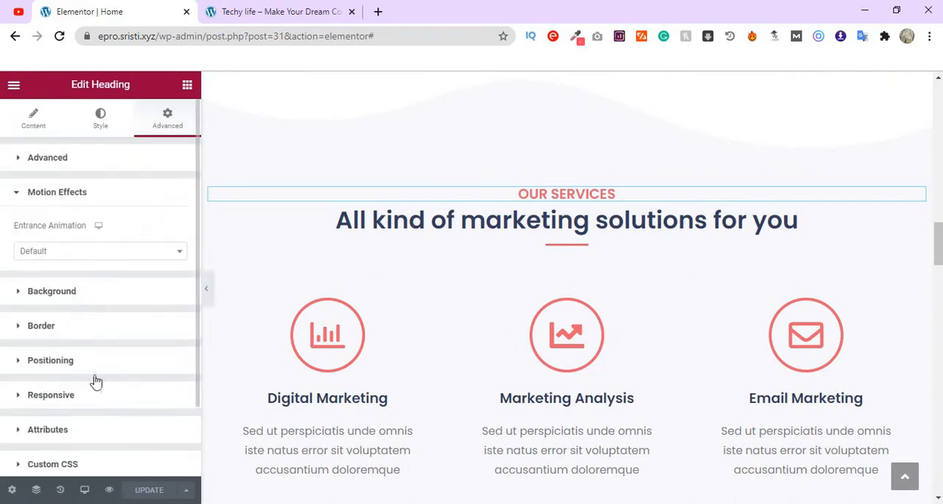
pyautogui.click(117, 254)
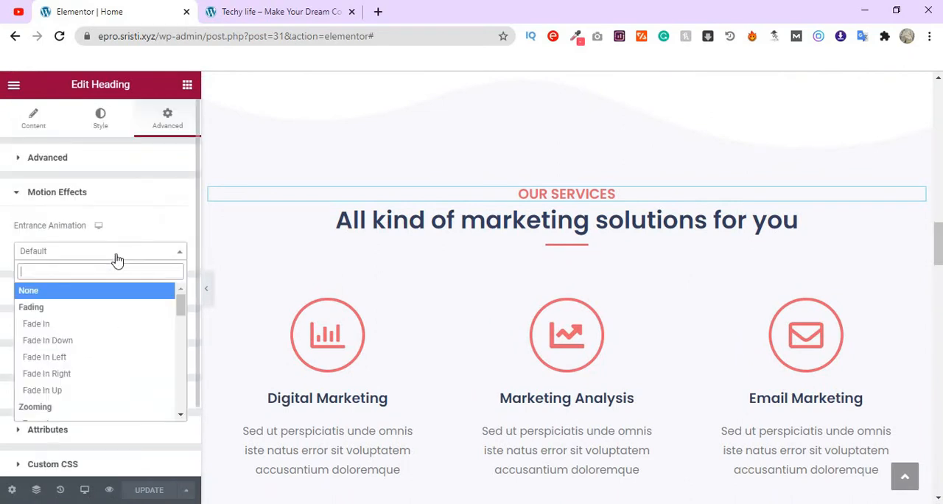
pyautogui.click(83, 347)
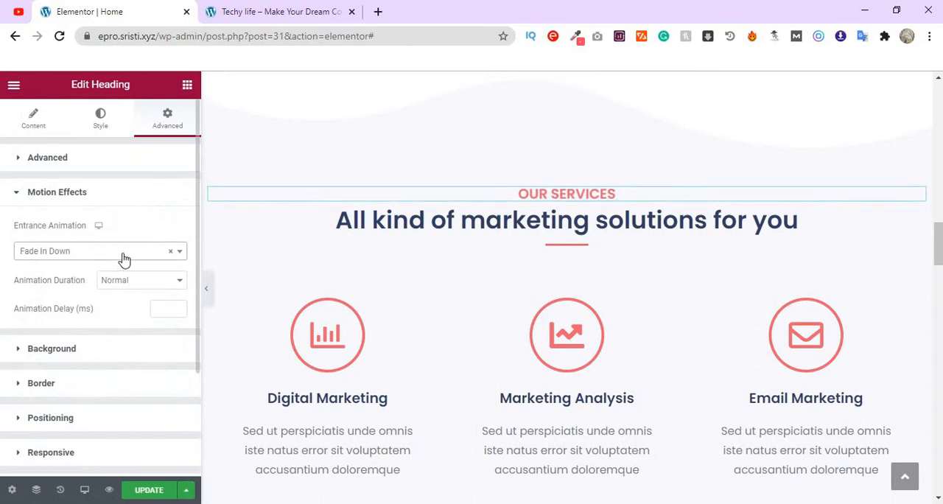
# - Apply a Fade In Left entrance animation to the "All kind of marketing solutions for you" heading
pyautogui.click(917, 224)
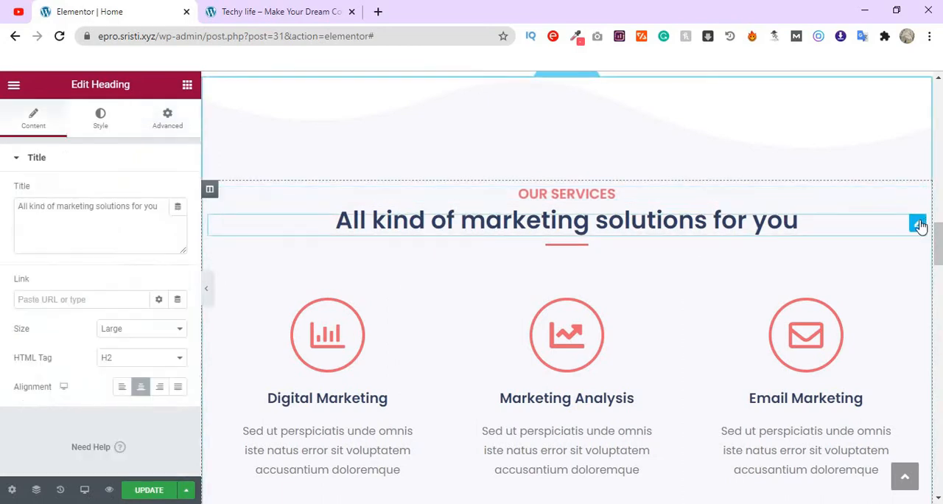
pyautogui.click(168, 122)
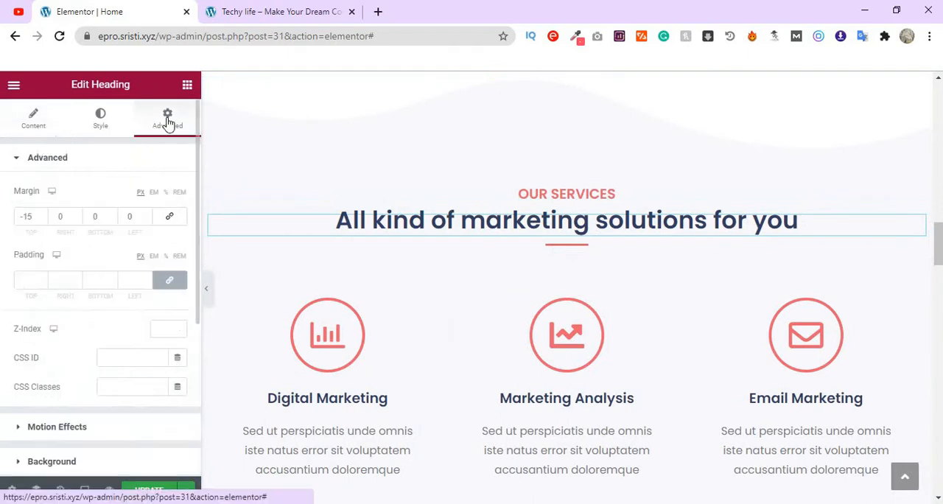
pyautogui.scroll(-2, 126, 317)
pyautogui.click(127, 290)
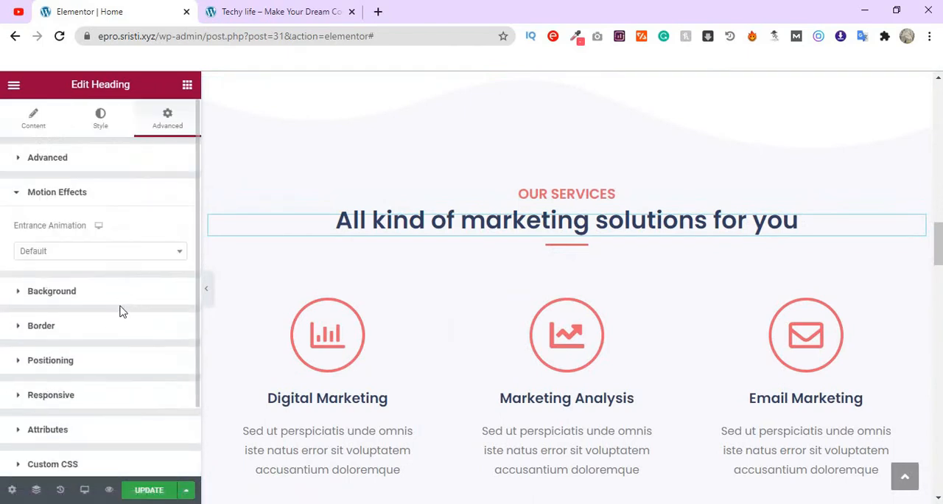
pyautogui.click(120, 262)
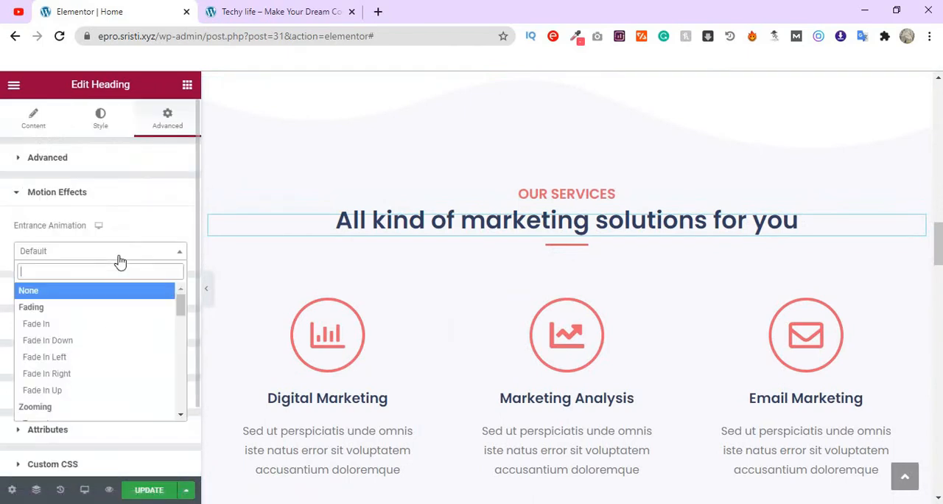
pyautogui.click(81, 365)
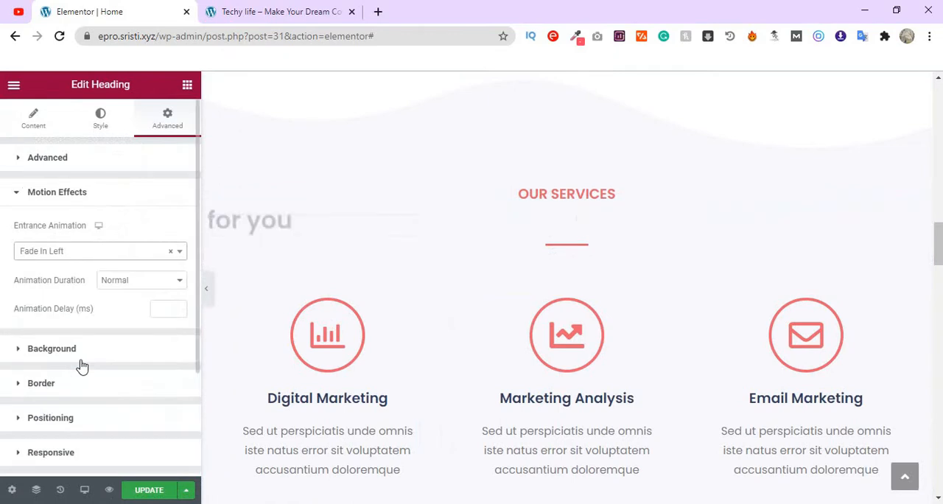
# - Try Fade In Up on the divider below the Our Services headings, and set its entrance animation to Fade In Right
pyautogui.click(589, 251)
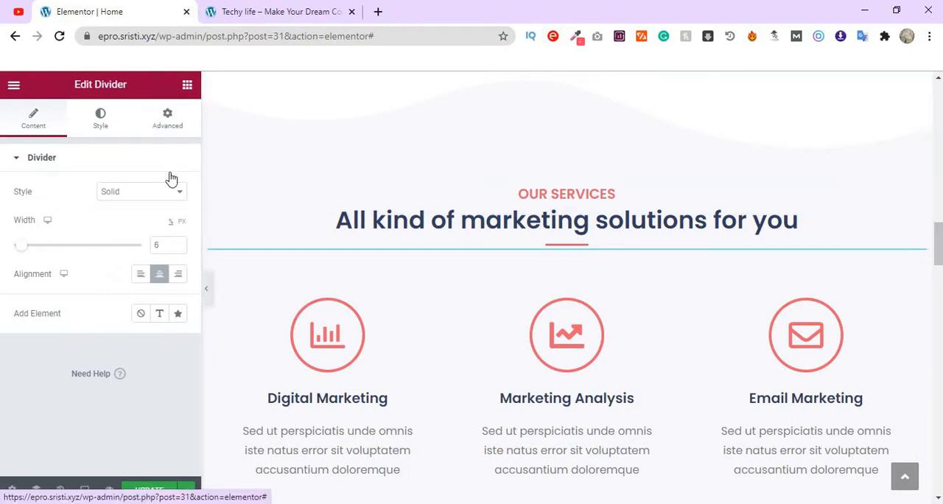
pyautogui.click(170, 126)
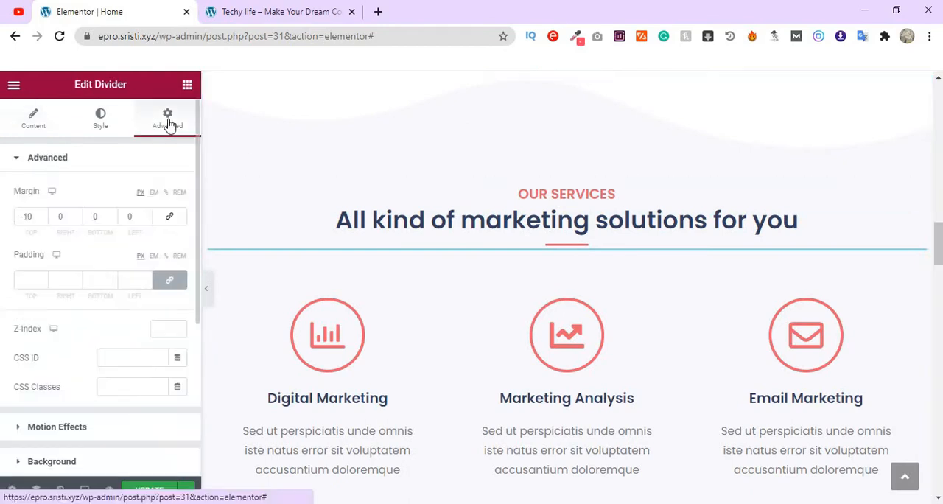
pyautogui.scroll(-2, 108, 326)
pyautogui.click(121, 291)
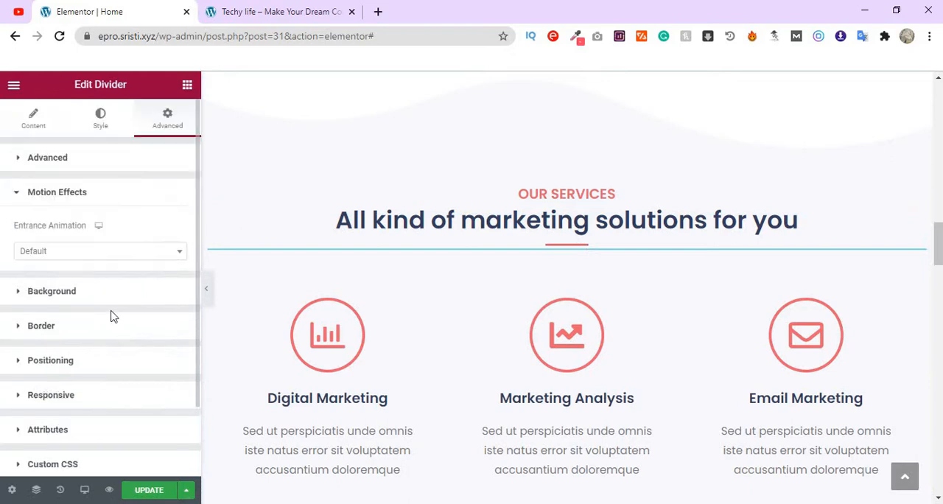
pyautogui.click(108, 254)
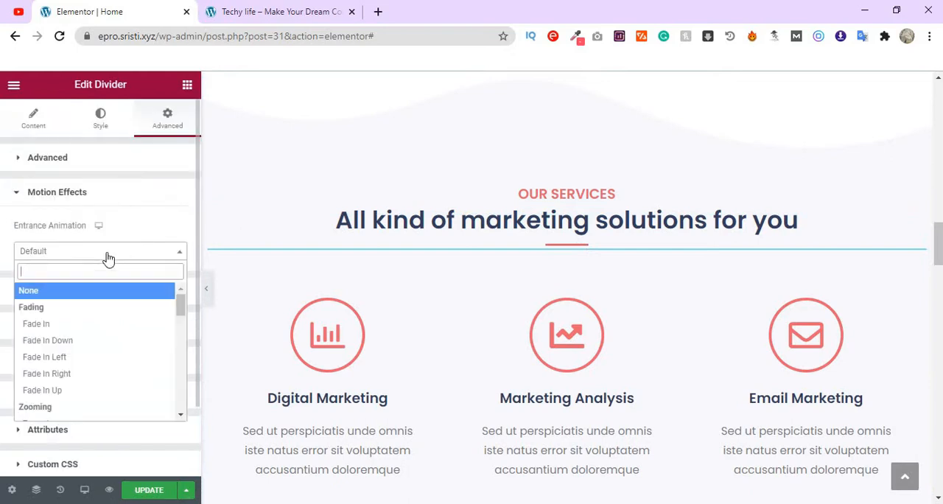
pyautogui.click(83, 398)
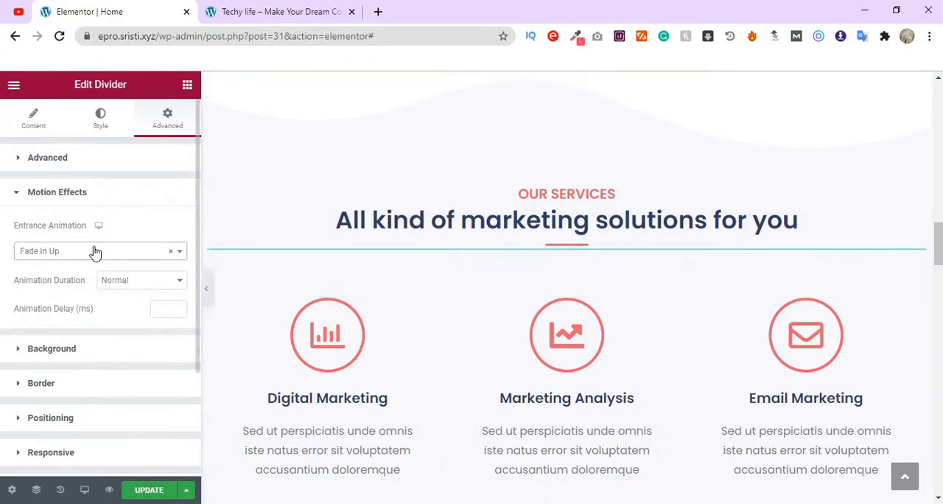
pyautogui.click(94, 252)
pyautogui.click(78, 375)
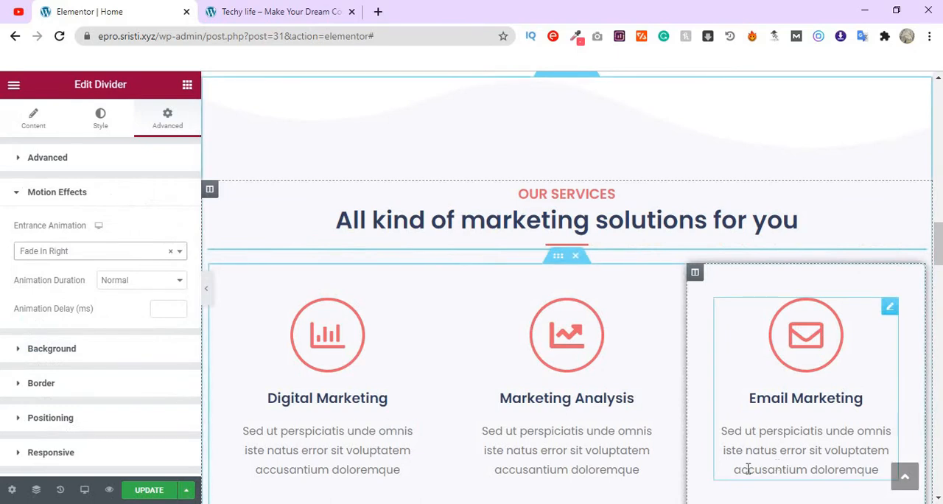
# - Apply a Fade In Left entrance animation to the inner section with the Digital Marketing, Marketing Analysis and Email Marketing boxes
pyautogui.scroll(-1, 486, 360)
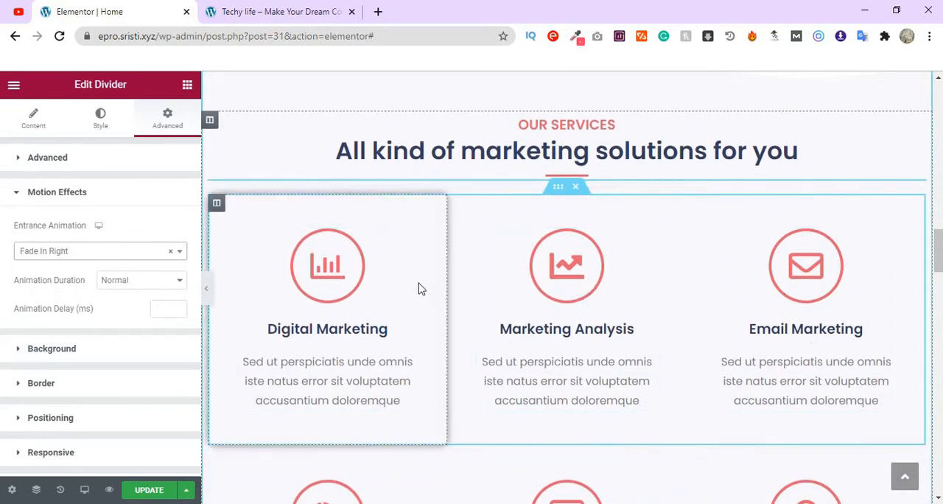
pyautogui.scroll(-1, 398, 286)
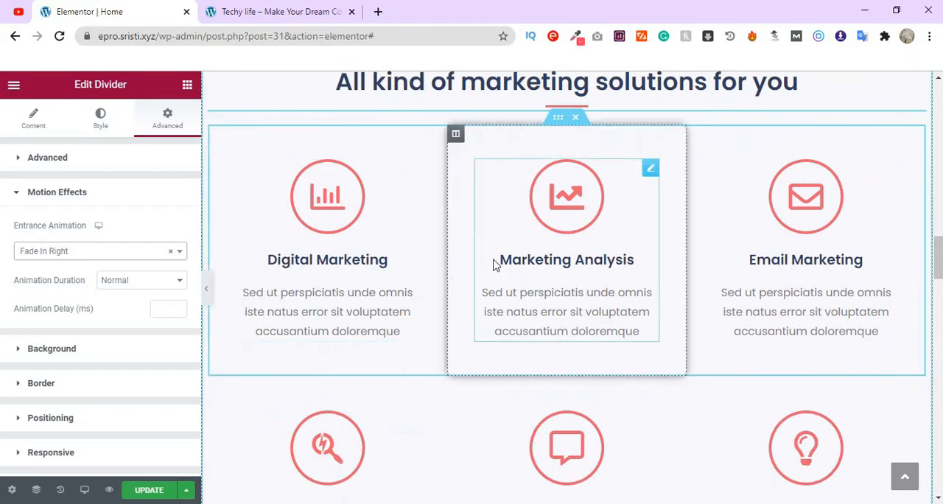
pyautogui.click(558, 119)
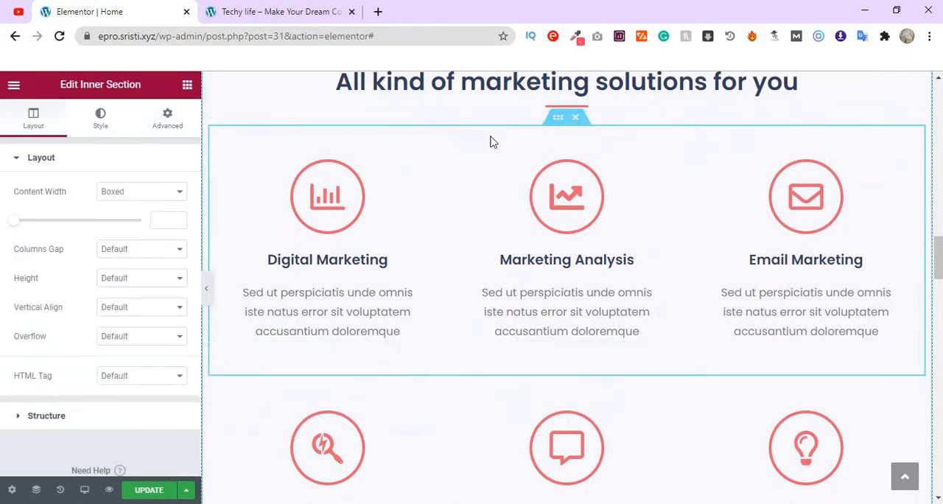
pyautogui.click(169, 117)
pyautogui.scroll(-1, 164, 335)
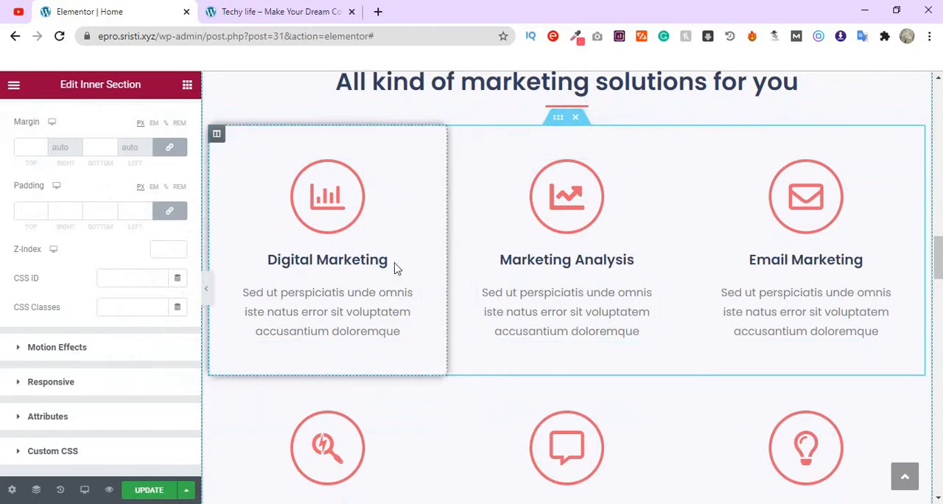
pyautogui.click(58, 347)
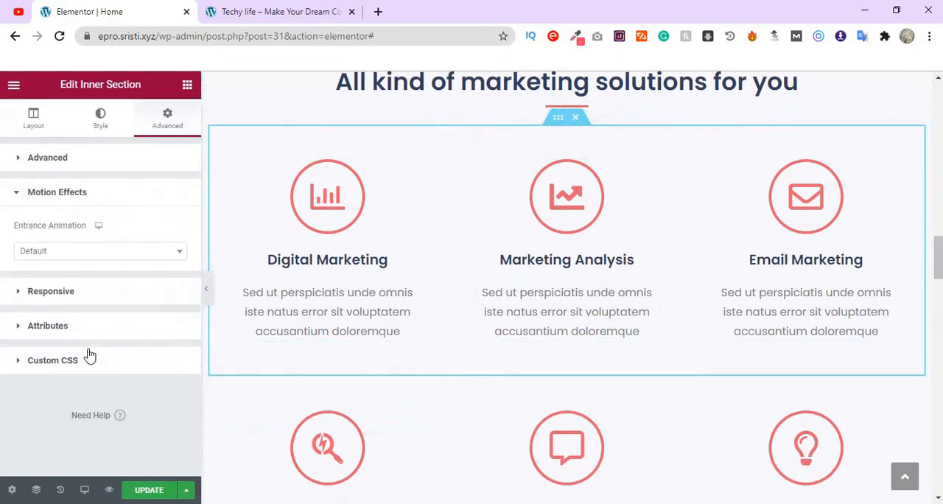
pyautogui.click(119, 258)
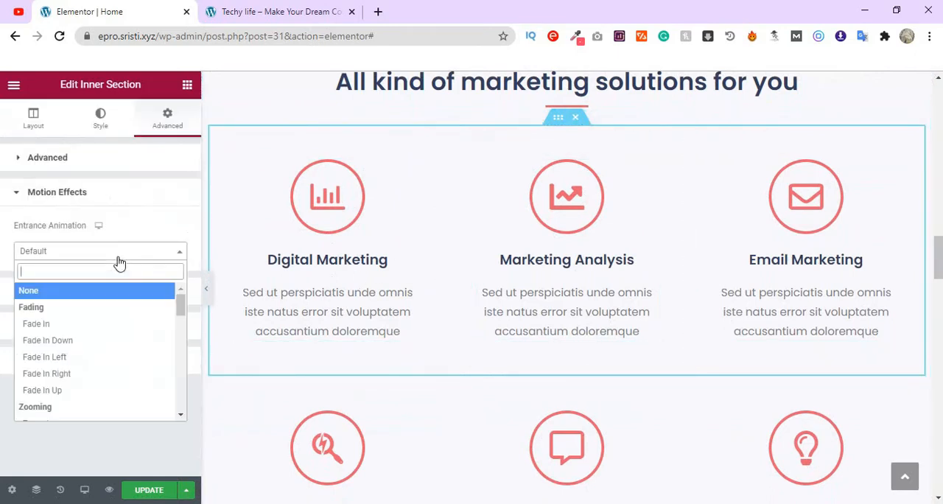
pyautogui.click(98, 360)
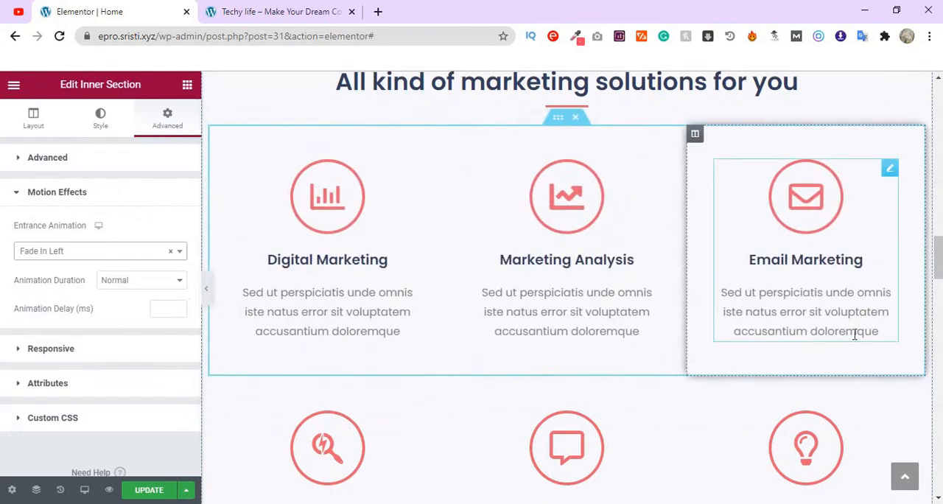
# - Apply a Fade In Right entrance animation to the inner section with the SEO Optimization, Social Media Marketing and Business Growth boxes
pyautogui.scroll(-1, 632, 296)
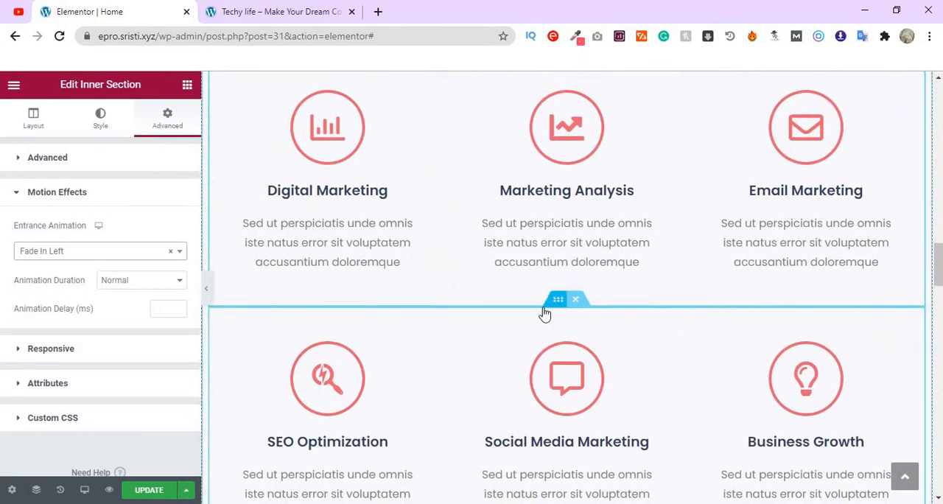
pyautogui.click(556, 304)
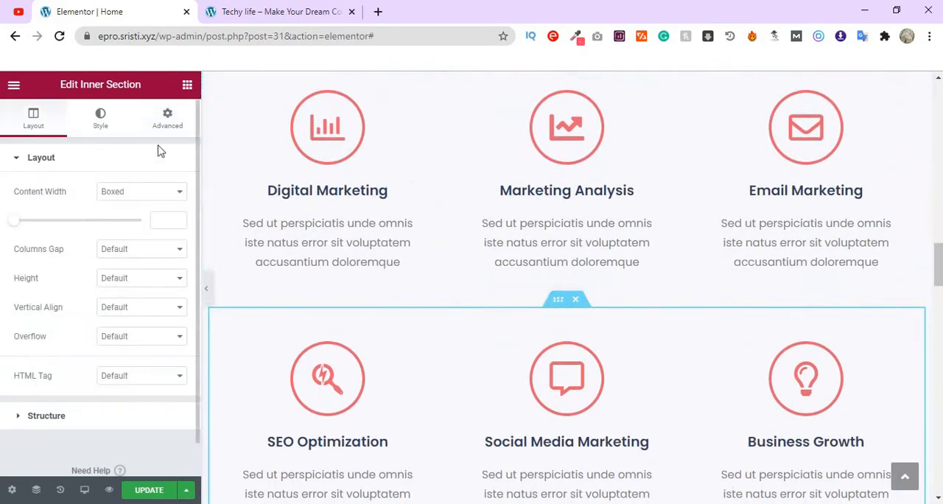
pyautogui.click(169, 120)
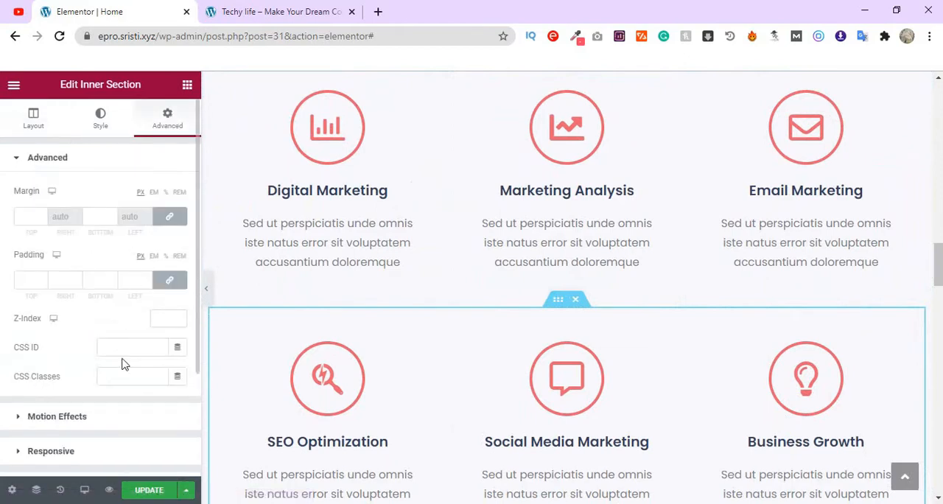
pyautogui.scroll(-2, 124, 364)
pyautogui.click(125, 288)
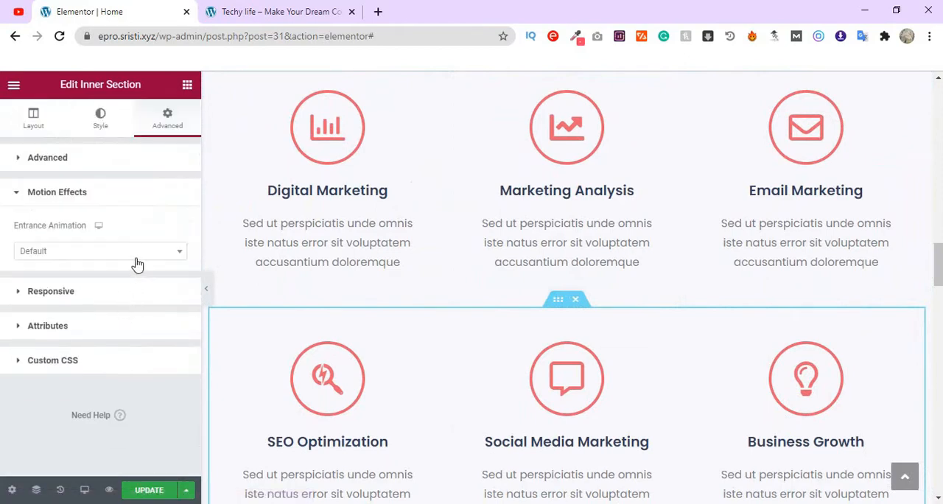
pyautogui.click(136, 265)
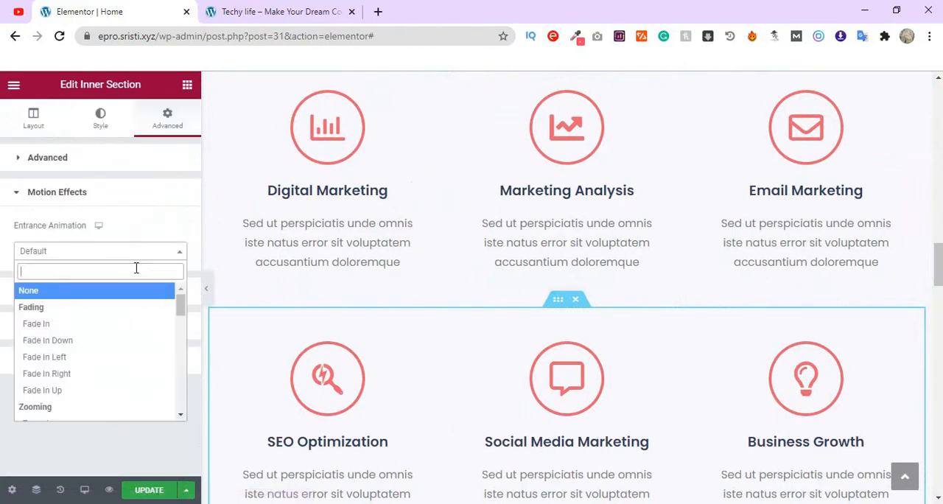
pyautogui.click(104, 375)
# - Apply a Fade In Down entrance animation to the "TESTIMONIALS" heading
pyautogui.scroll(-3, 442, 405)
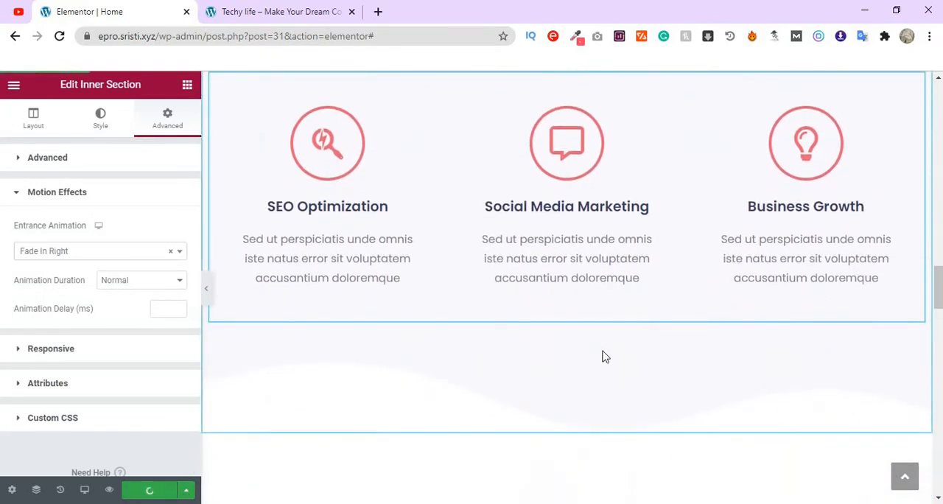
pyautogui.scroll(-4, 602, 346)
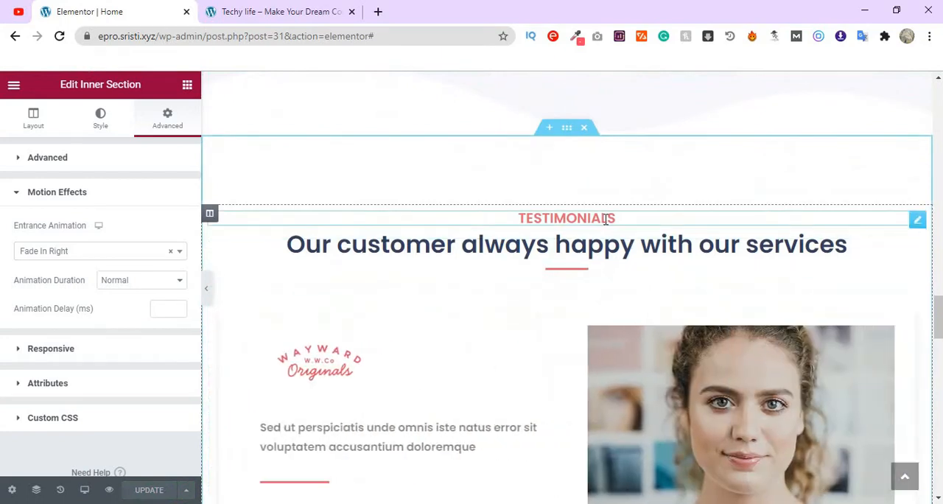
pyautogui.click(604, 219)
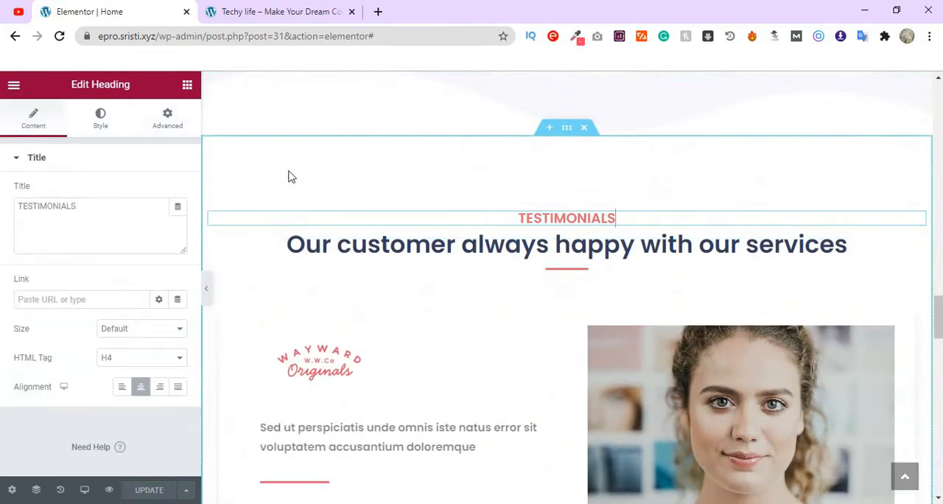
pyautogui.click(176, 125)
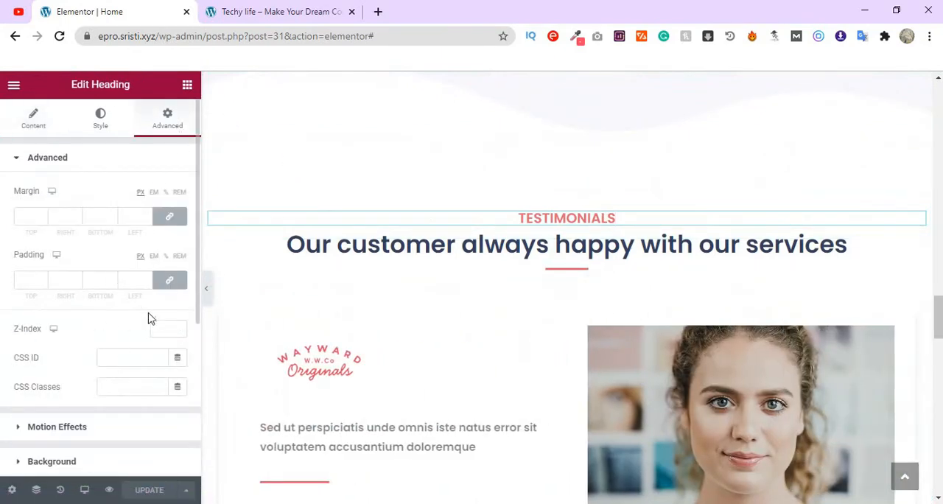
pyautogui.scroll(-3, 147, 308)
pyautogui.click(131, 299)
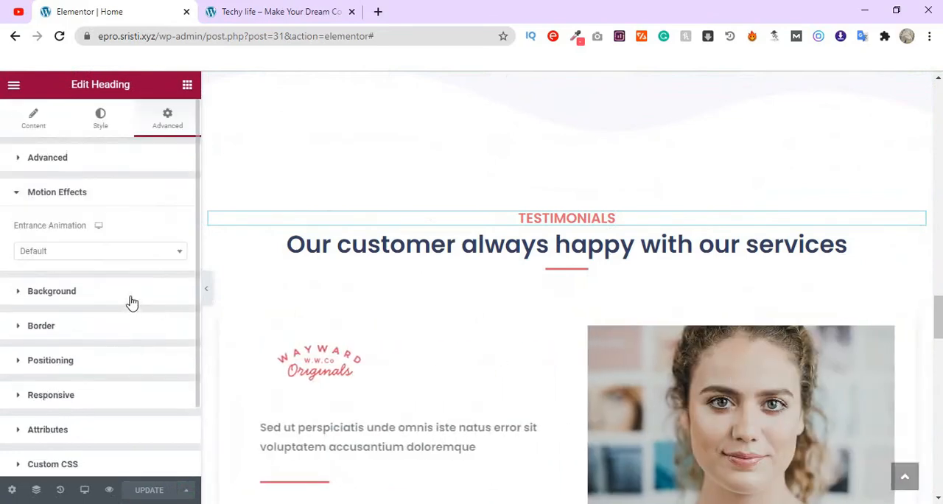
pyautogui.click(119, 254)
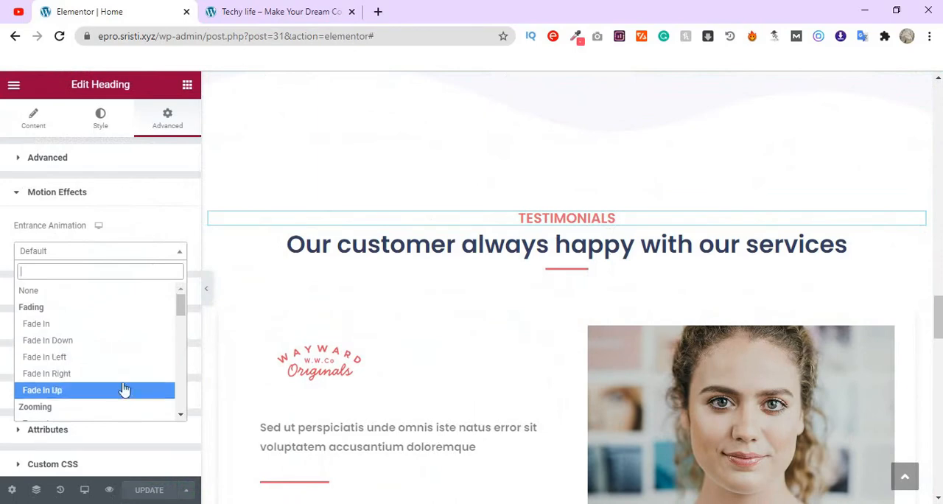
pyautogui.click(121, 353)
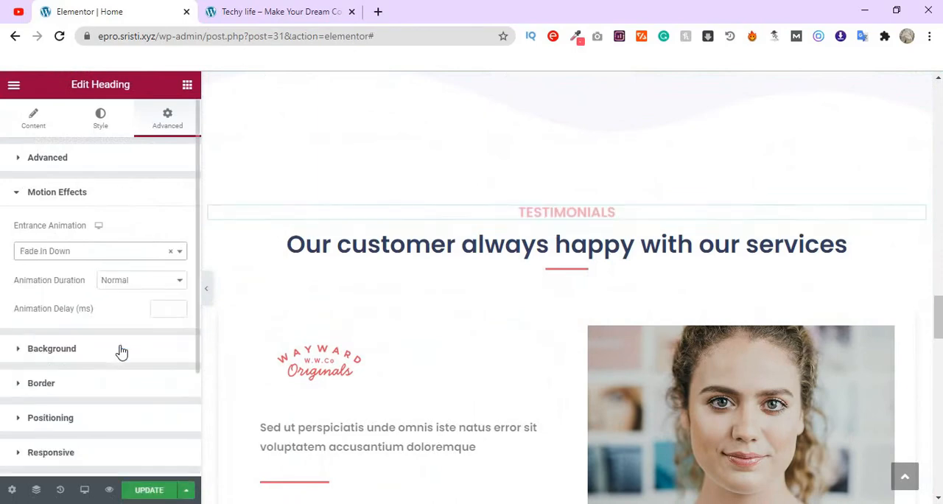
# - Try Fade In Left on the "Our customer always happy with our services" heading, and set its entrance animation to Slide In Left
pyautogui.click(500, 247)
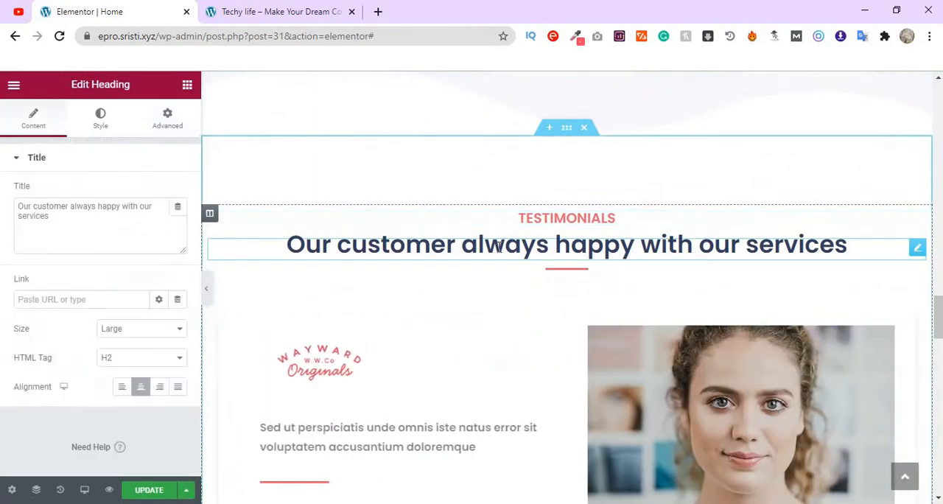
pyautogui.click(167, 119)
pyautogui.scroll(-2, 158, 300)
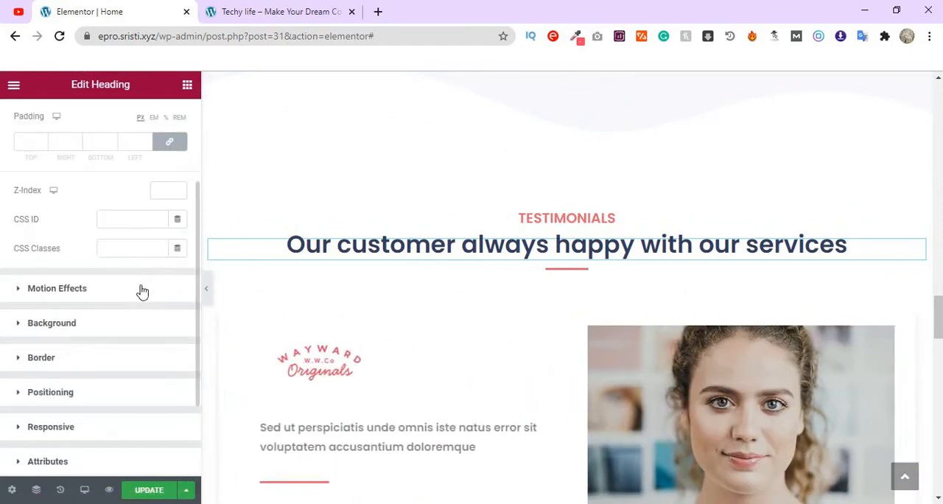
pyautogui.click(142, 291)
pyautogui.click(120, 252)
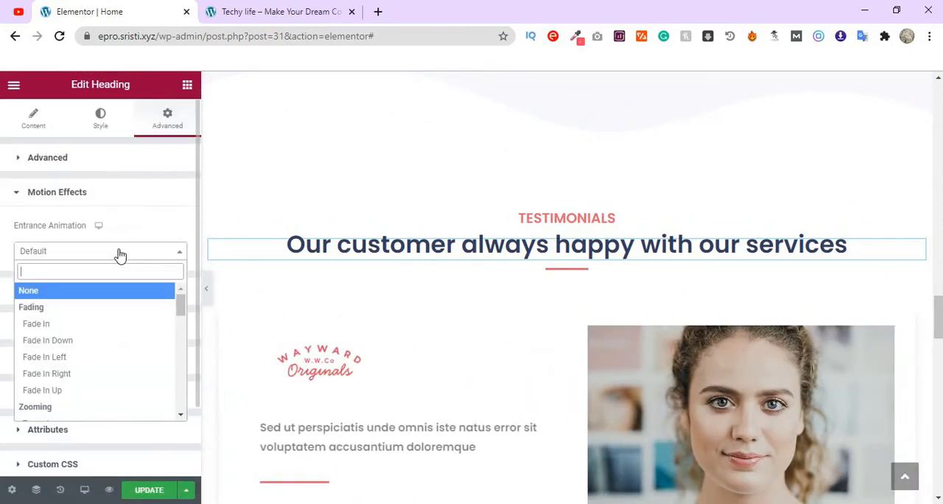
pyautogui.click(90, 359)
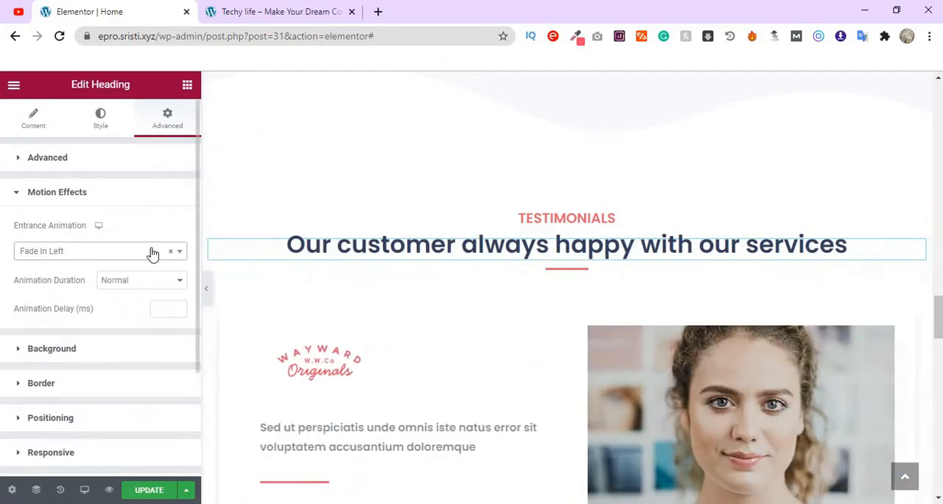
pyautogui.click(154, 250)
pyautogui.scroll(-2, 135, 372)
pyautogui.scroll(-5, 130, 352)
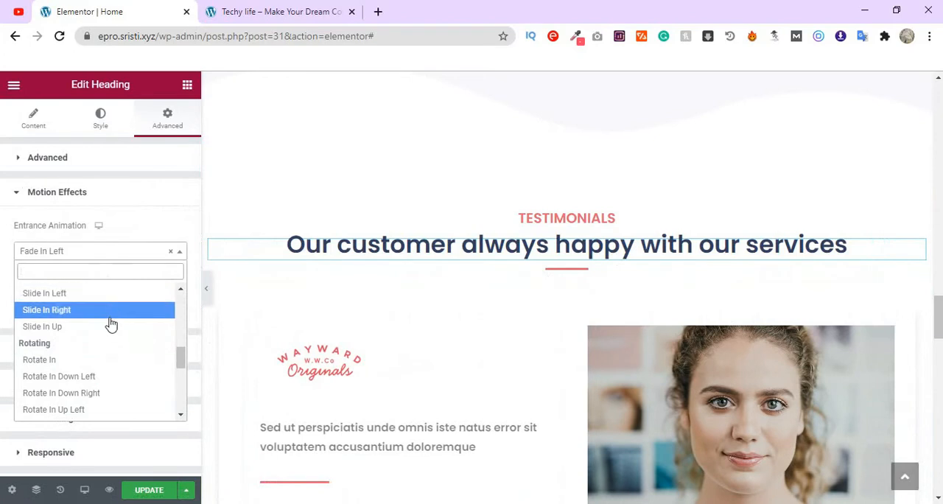
pyautogui.scroll(1, 111, 348)
pyautogui.scroll(-2, 110, 386)
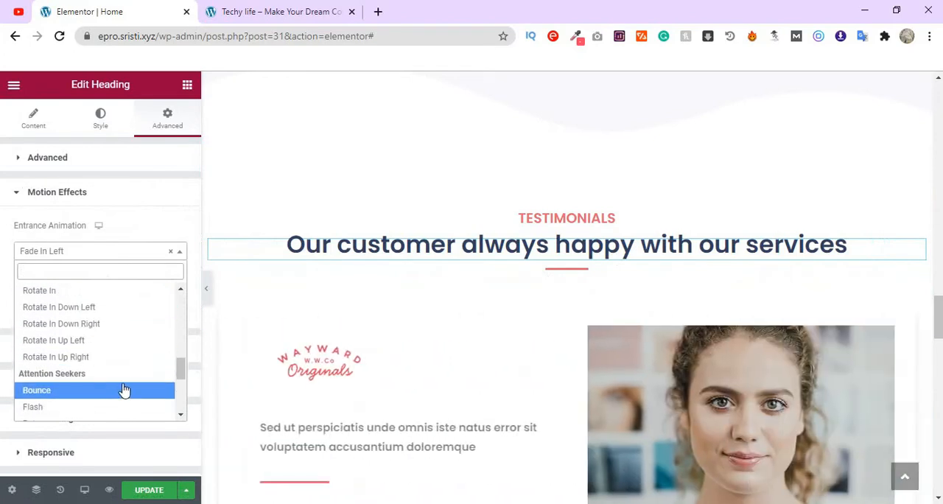
pyautogui.scroll(3, 124, 387)
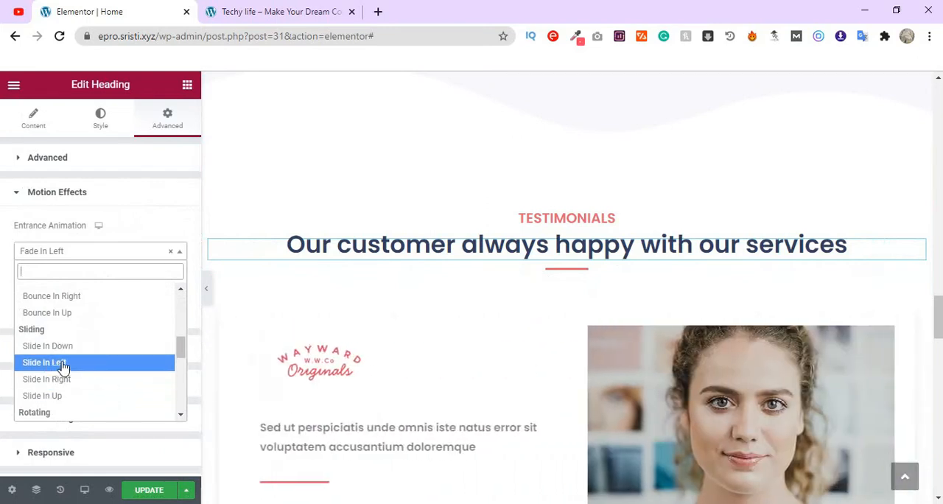
pyautogui.click(62, 362)
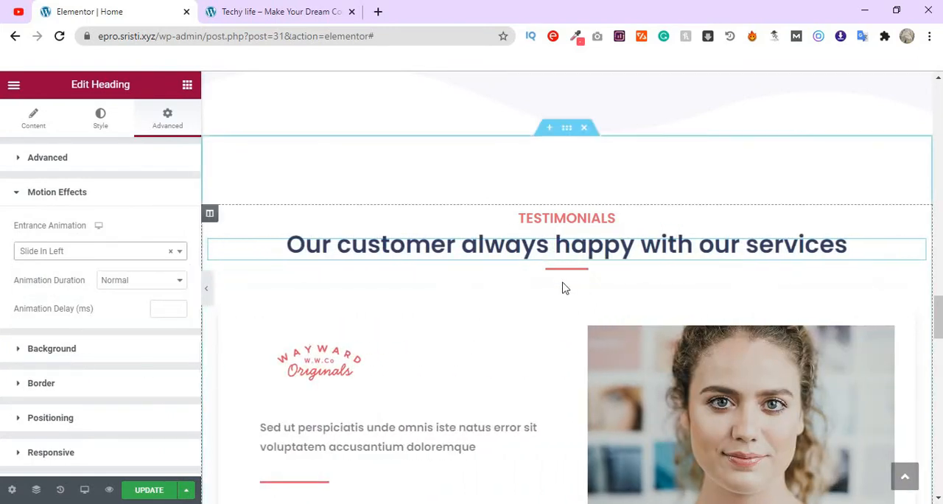
# - Apply a Fade In Right entrance animation to the divider below the Testimonials headings
pyautogui.click(576, 274)
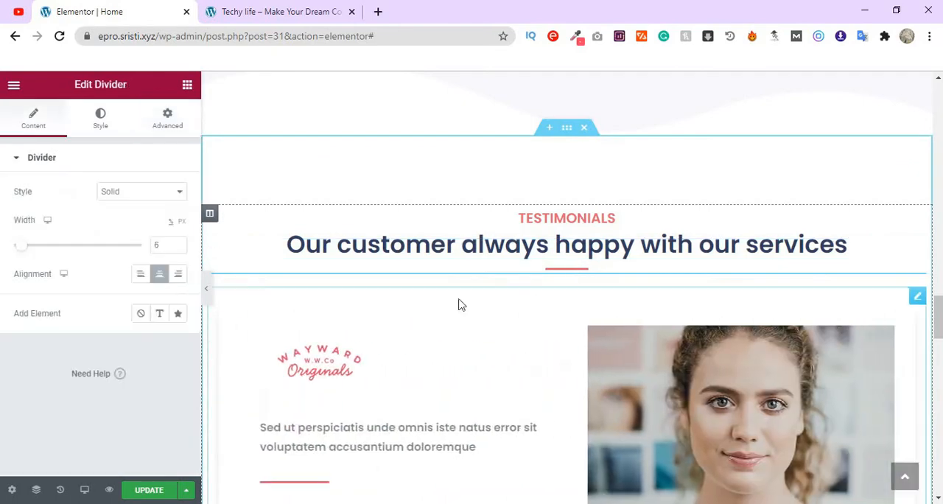
pyautogui.click(168, 120)
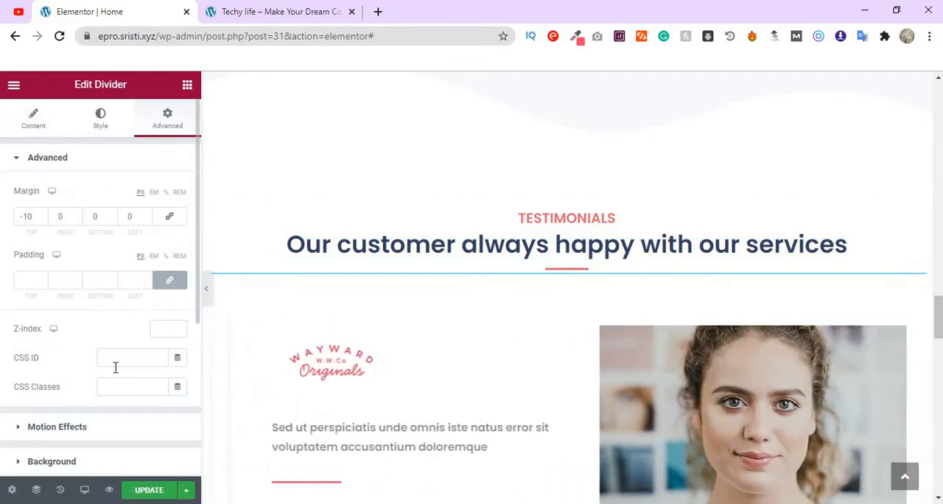
pyautogui.scroll(-1, 120, 354)
pyautogui.click(105, 368)
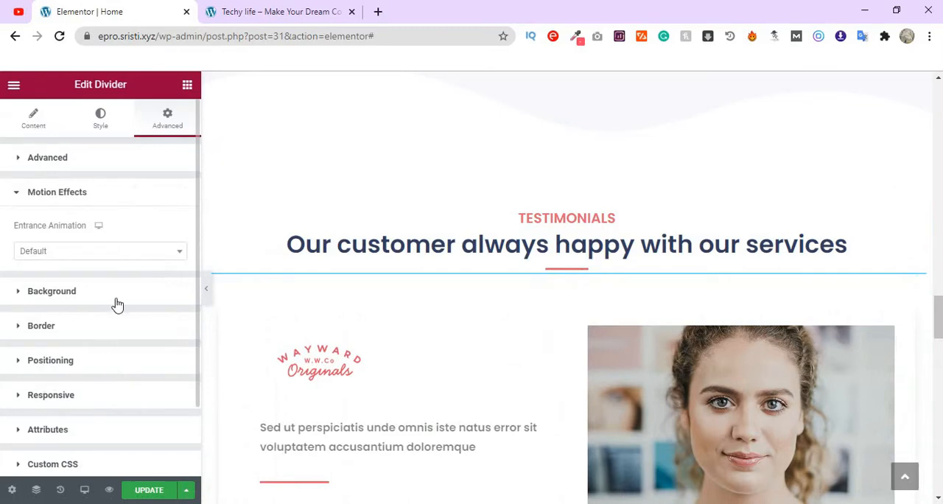
pyautogui.click(133, 253)
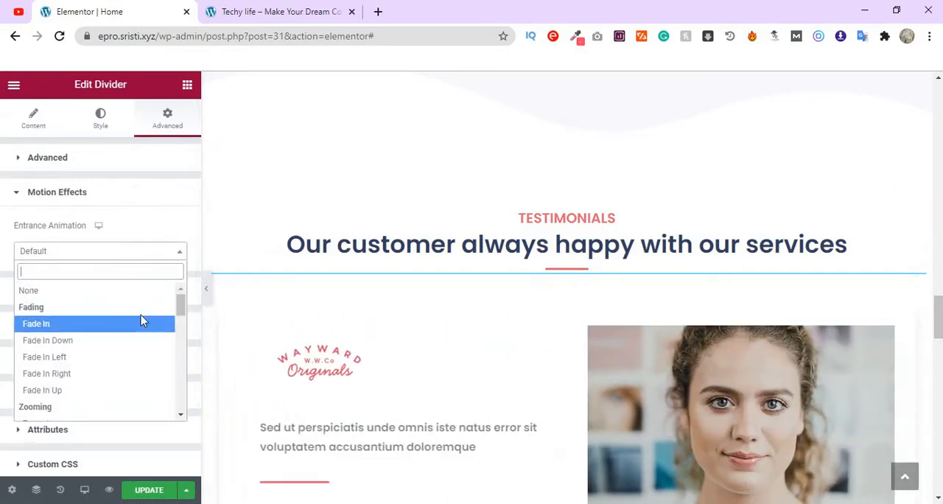
pyautogui.click(99, 382)
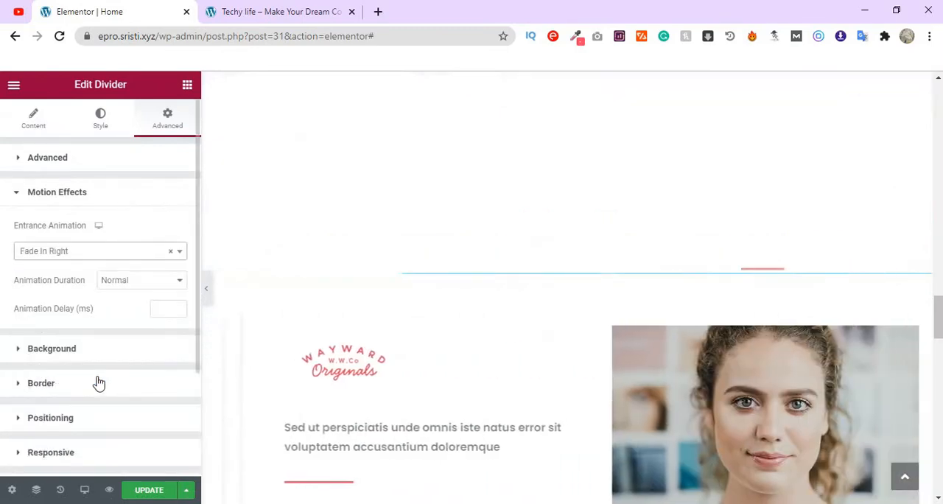
# - Apply a Zoom In entrance animation to the testimonial slider widget below the Testimonials divider
pyautogui.scroll(-2, 553, 381)
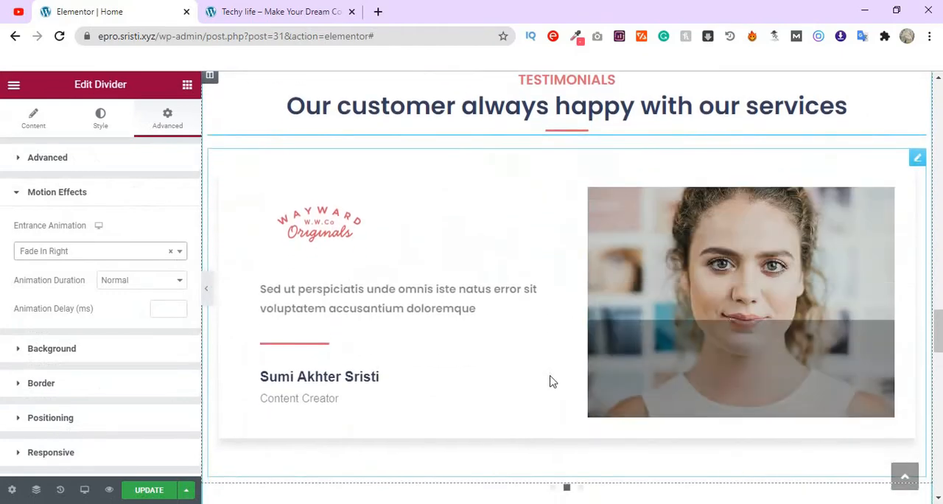
pyautogui.scroll(-1, 553, 381)
pyautogui.scroll(1, 574, 368)
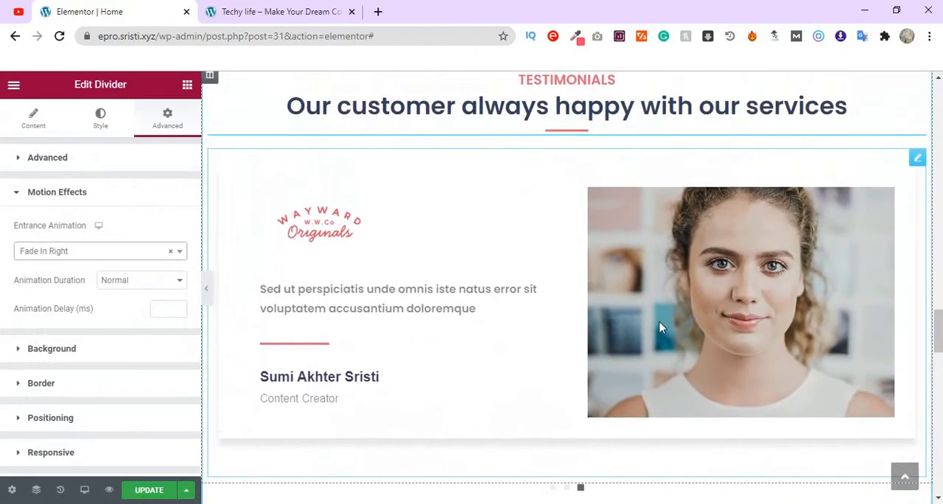
pyautogui.click(918, 159)
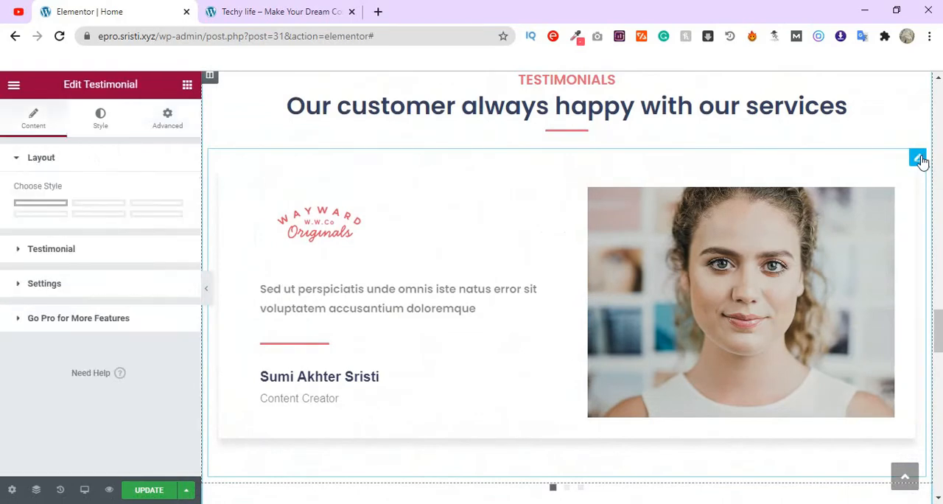
pyautogui.click(168, 129)
pyautogui.scroll(-2, 111, 309)
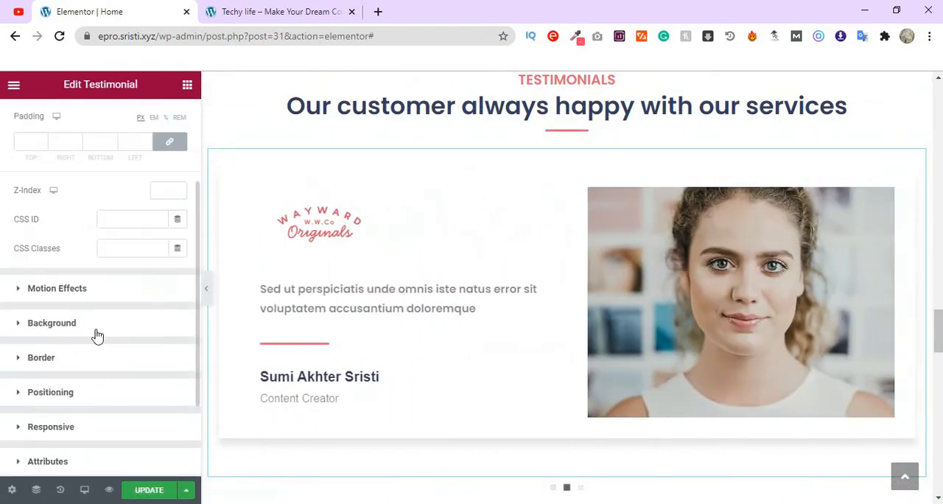
pyautogui.click(120, 299)
pyautogui.click(129, 252)
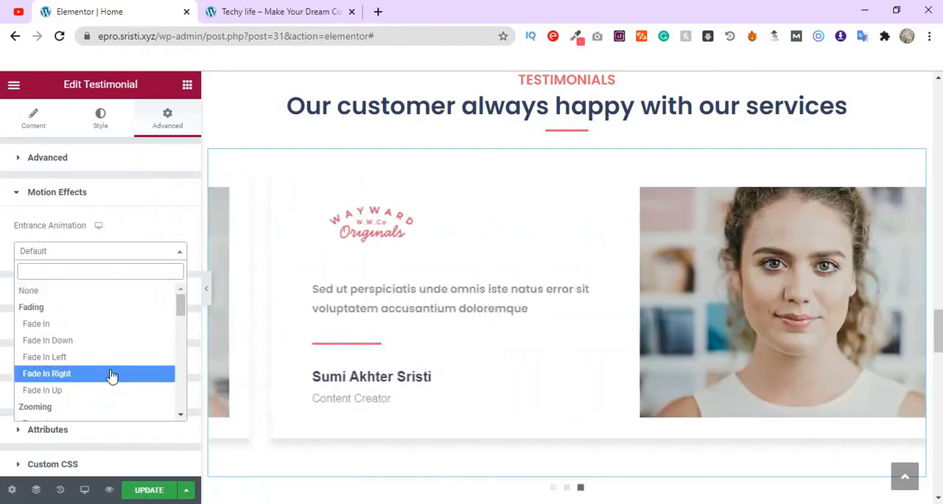
pyautogui.scroll(-2, 110, 368)
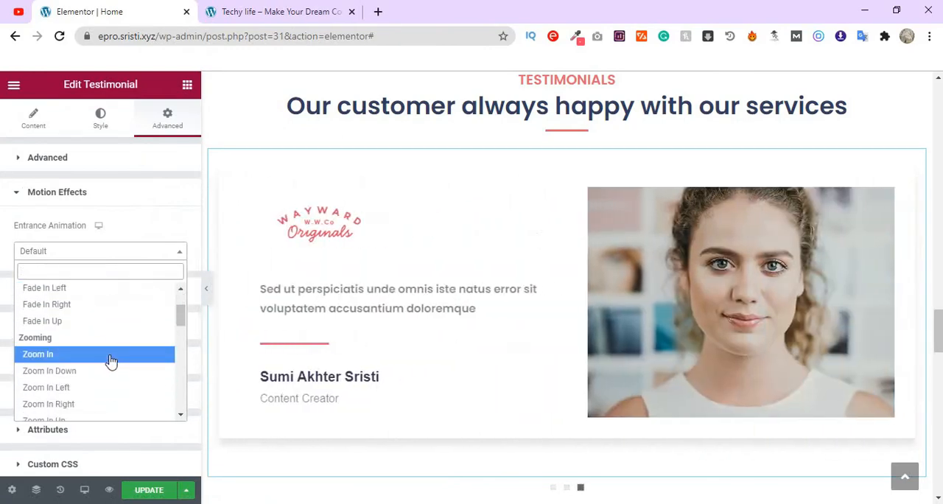
pyautogui.click(110, 354)
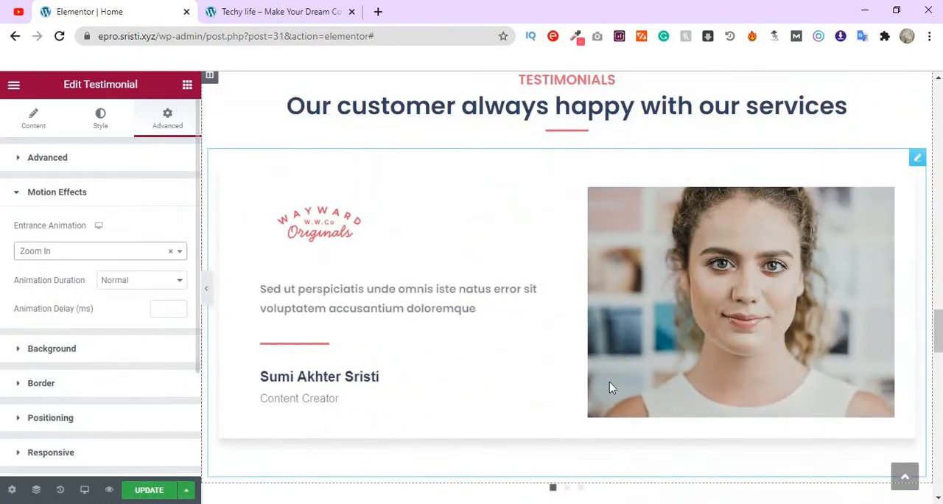
# - Apply a Fade In Down entrance animation to the "BLOG" heading
pyautogui.scroll(-2, 572, 305)
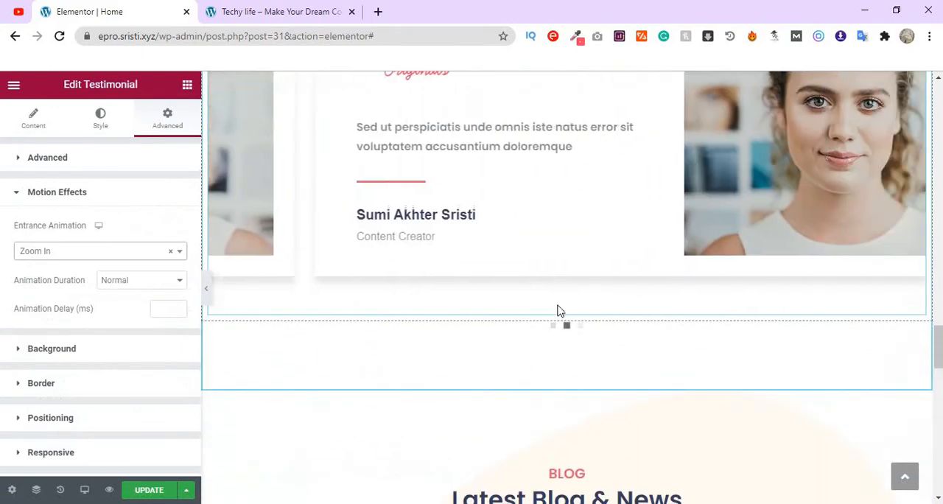
pyautogui.scroll(-2, 558, 325)
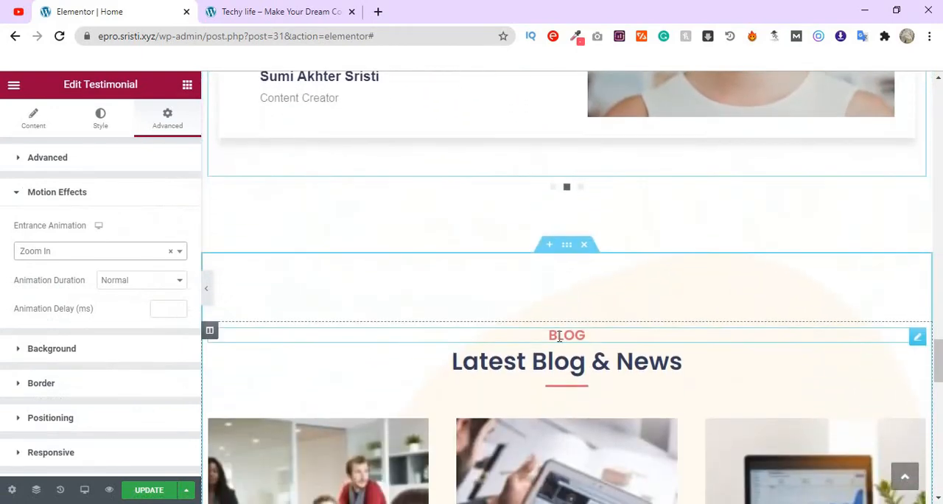
pyautogui.scroll(-2, 559, 337)
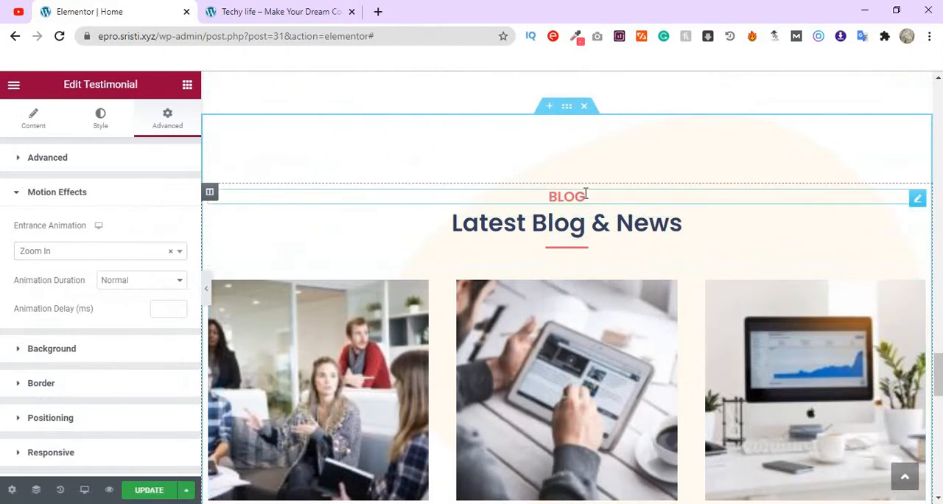
pyautogui.click(586, 194)
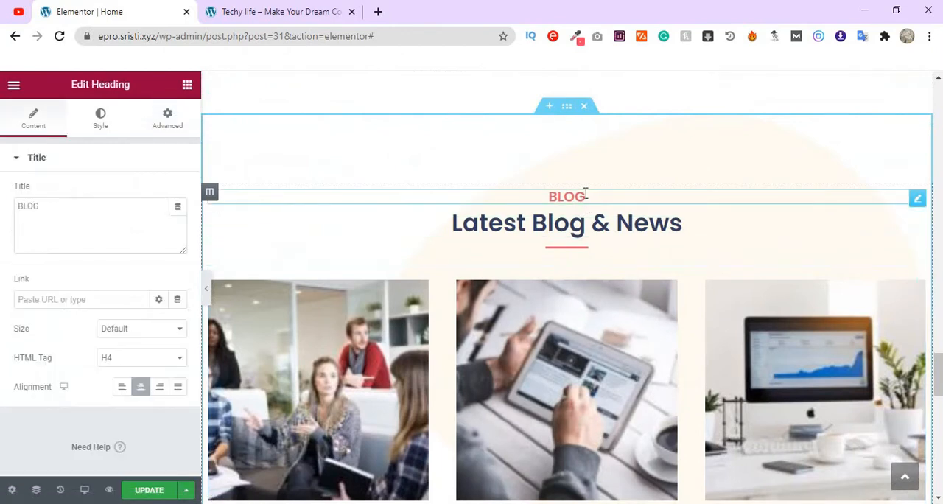
pyautogui.click(169, 126)
pyautogui.scroll(-3, 113, 318)
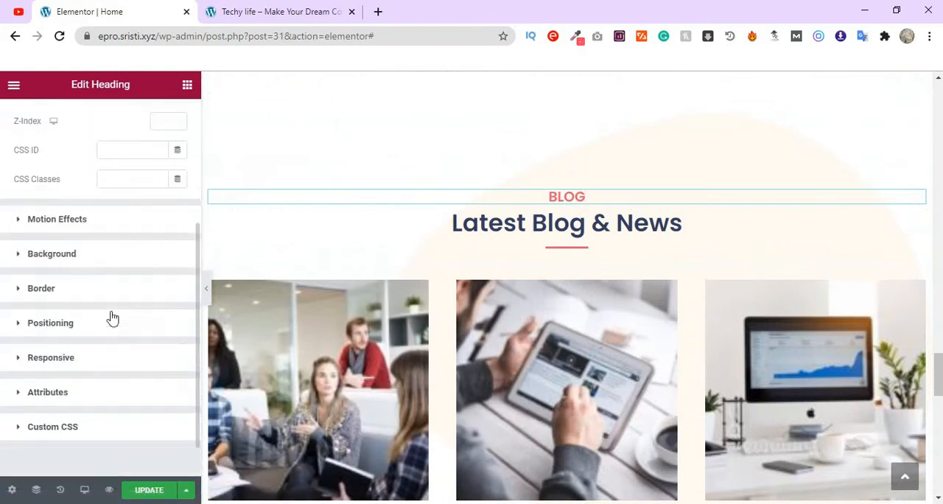
pyautogui.click(129, 224)
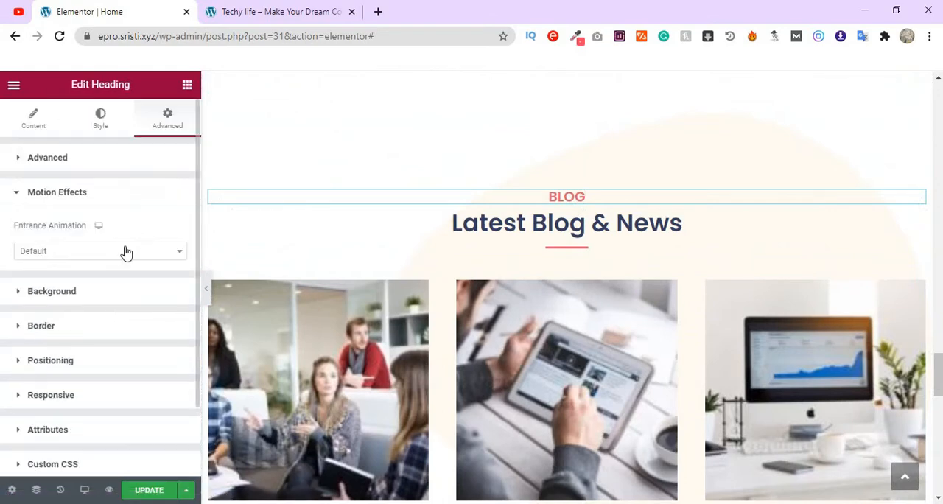
pyautogui.click(126, 252)
pyautogui.click(88, 341)
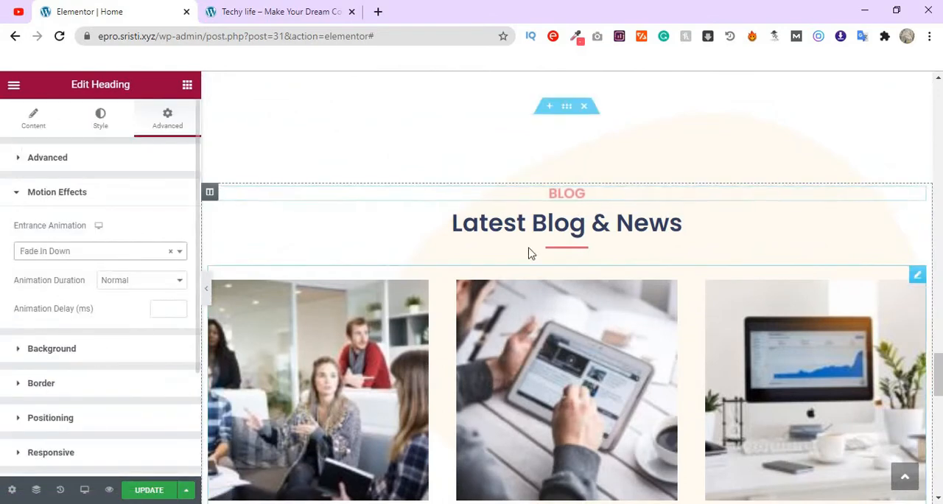
# - Set the entrance animation of the "Latest Blog & News" heading to Fade In Left
pyautogui.click(550, 223)
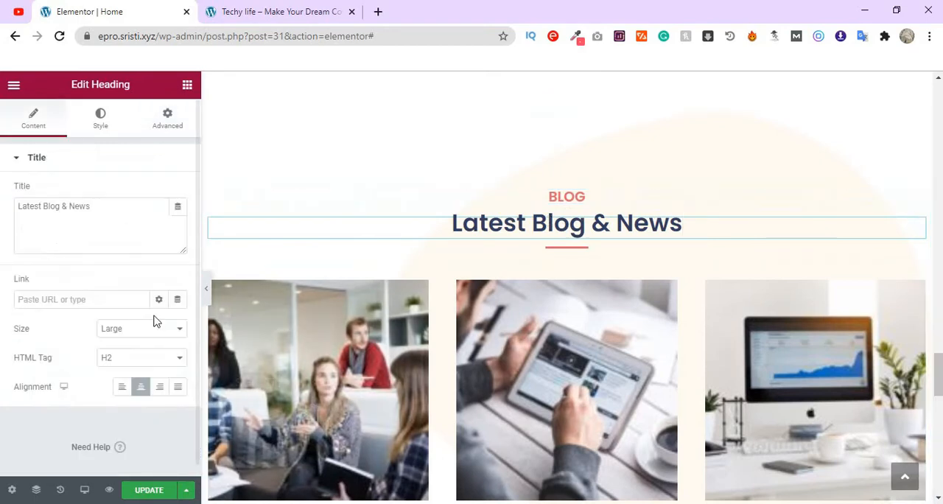
pyautogui.click(168, 116)
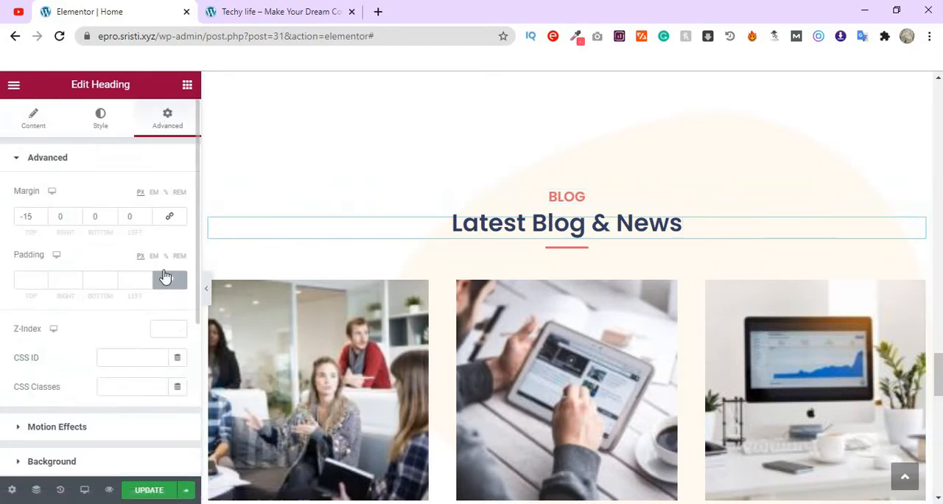
pyautogui.scroll(-2, 143, 372)
pyautogui.click(134, 294)
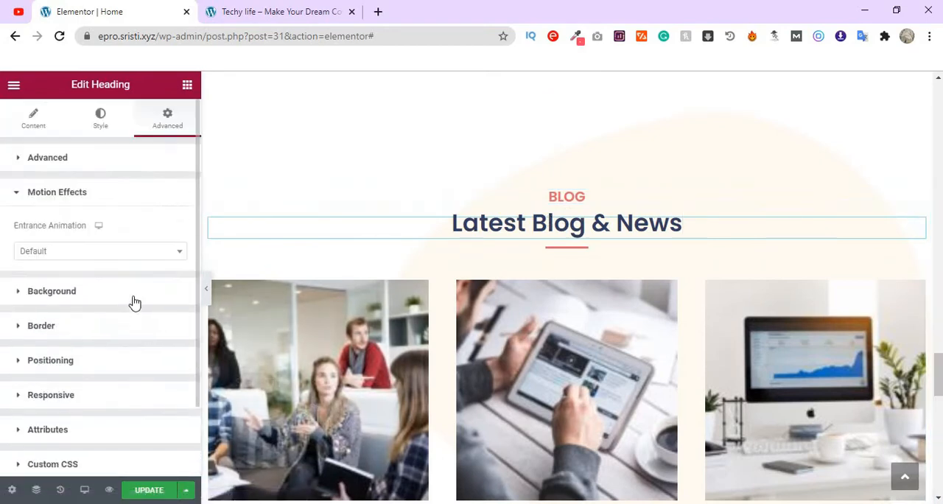
pyautogui.click(129, 254)
pyautogui.click(81, 357)
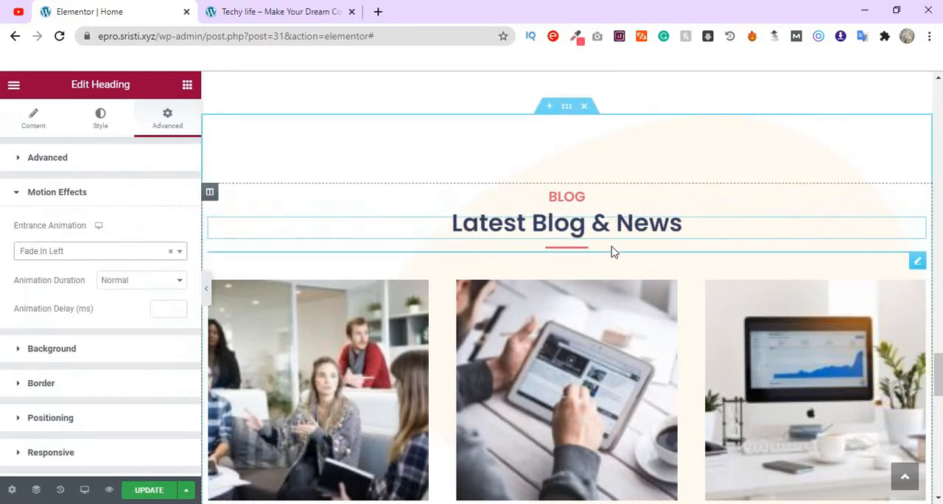
# - Apply a Fade In Right entrance animation to the divider below the "Latest Blog & News" heading
pyautogui.click(611, 252)
pyautogui.click(167, 118)
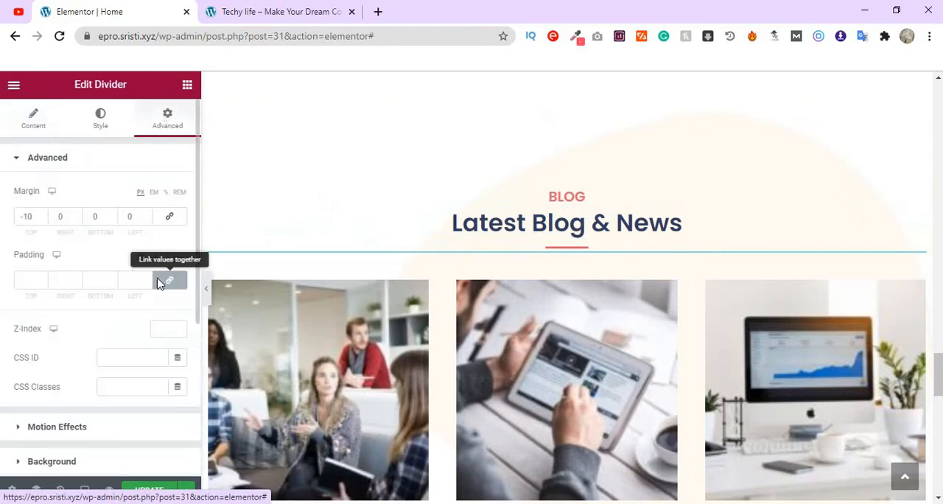
pyautogui.scroll(-2, 147, 295)
pyautogui.click(146, 296)
pyautogui.click(134, 254)
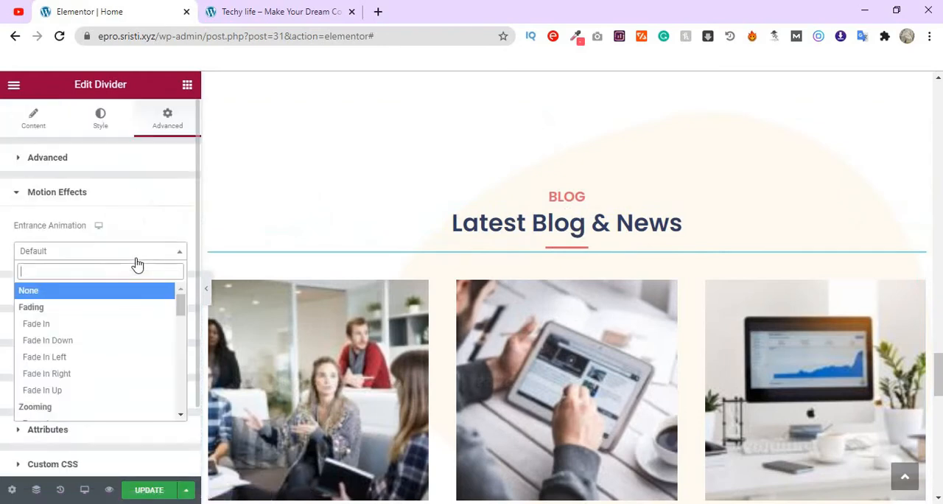
pyautogui.click(96, 374)
# - Apply a Fade In Up entrance animation to the Posts Grid widget in the Blog section
pyautogui.scroll(-2, 526, 367)
pyautogui.scroll(-2, 526, 367)
pyautogui.scroll(2, 526, 367)
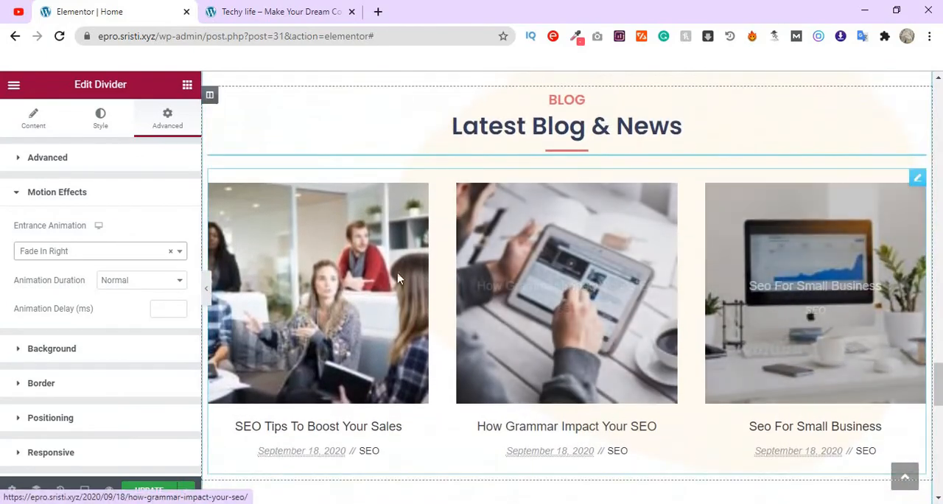
pyautogui.click(917, 179)
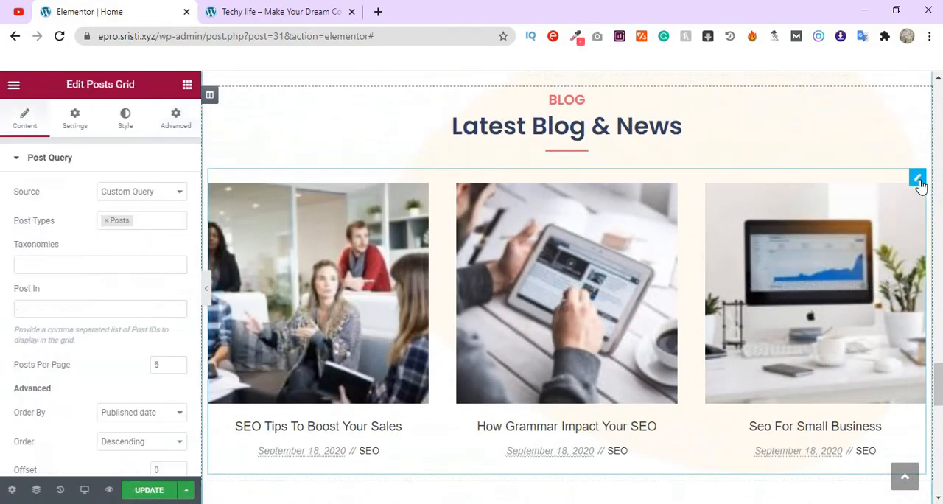
pyautogui.click(171, 128)
pyautogui.scroll(-2, 152, 345)
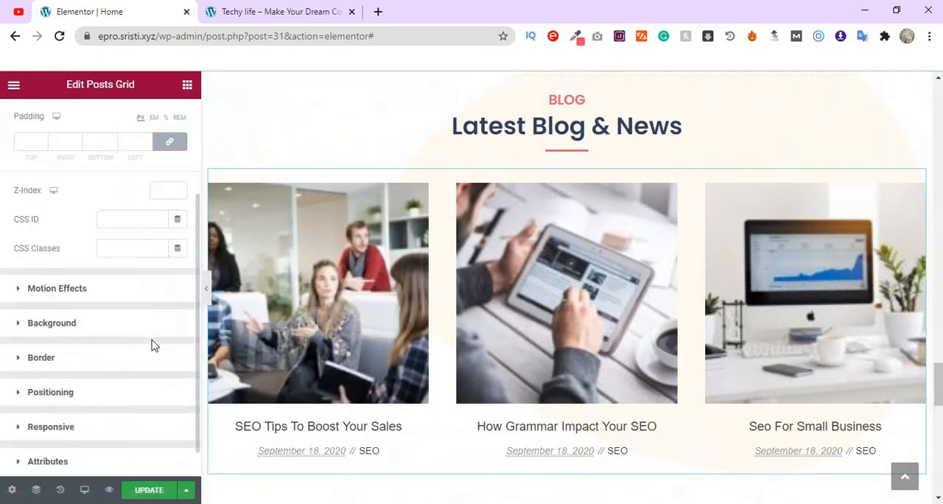
pyautogui.click(148, 293)
pyautogui.click(126, 252)
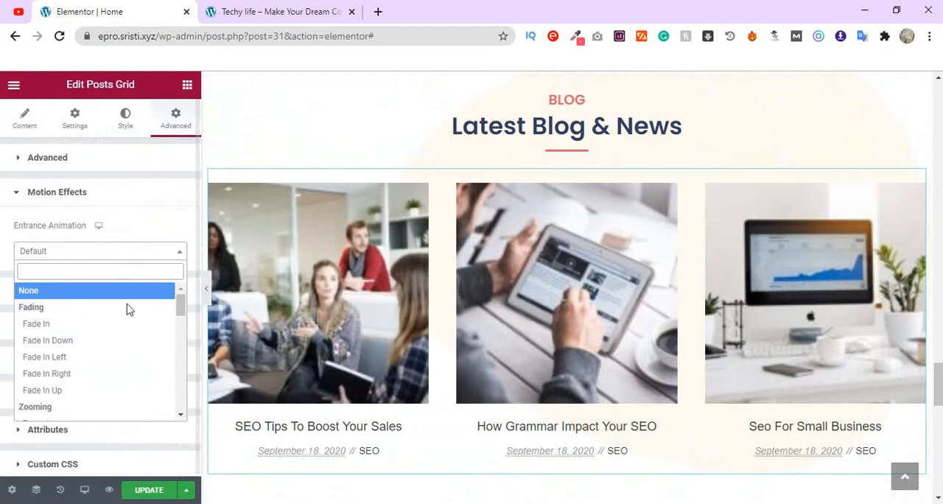
pyautogui.click(97, 390)
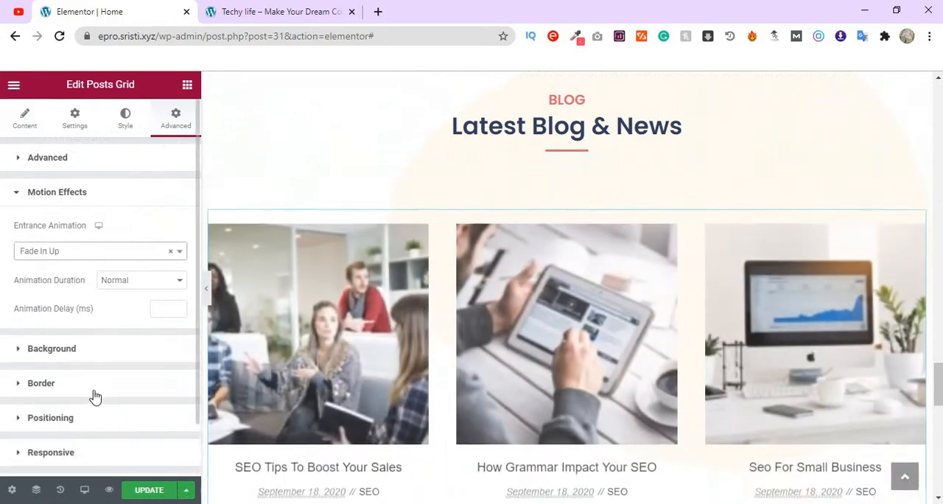
# - Apply a Fade In Left entrance animation to the "Interested To Get Our Featured Service" heading
pyautogui.scroll(-2, 571, 398)
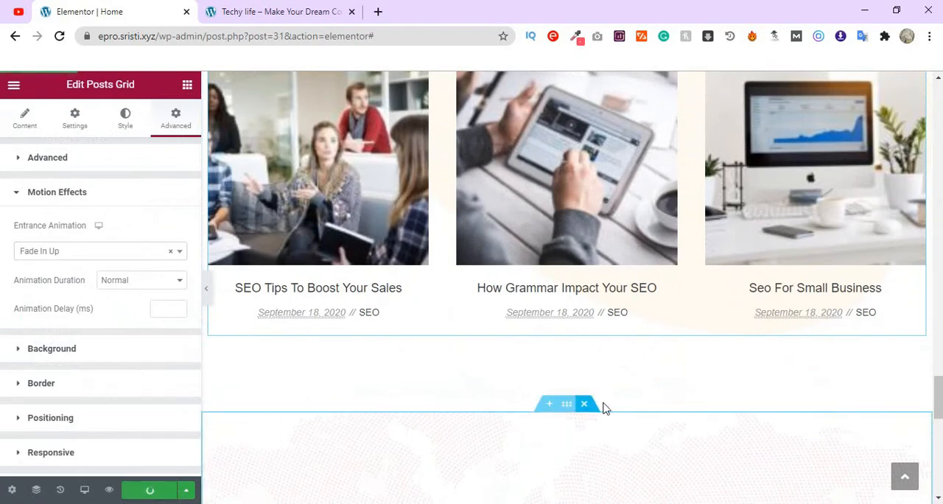
pyautogui.scroll(-3, 720, 380)
pyautogui.scroll(-2, 722, 379)
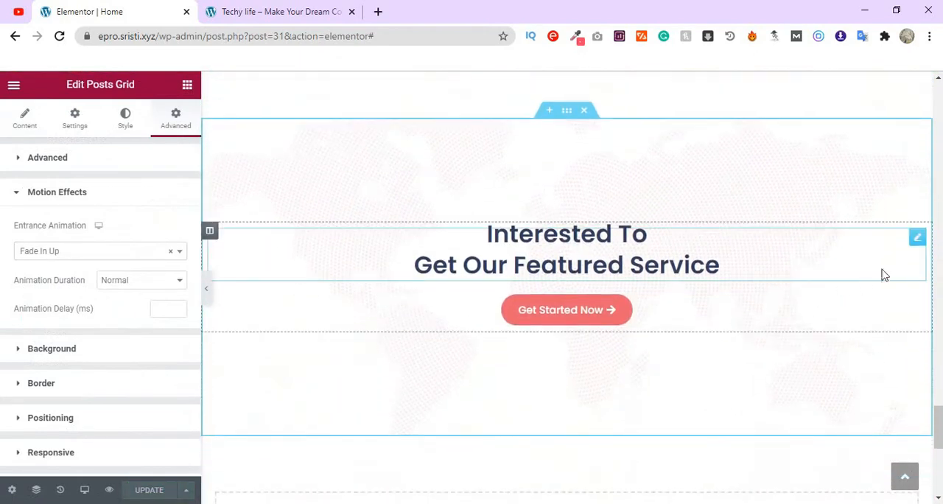
pyautogui.click(917, 238)
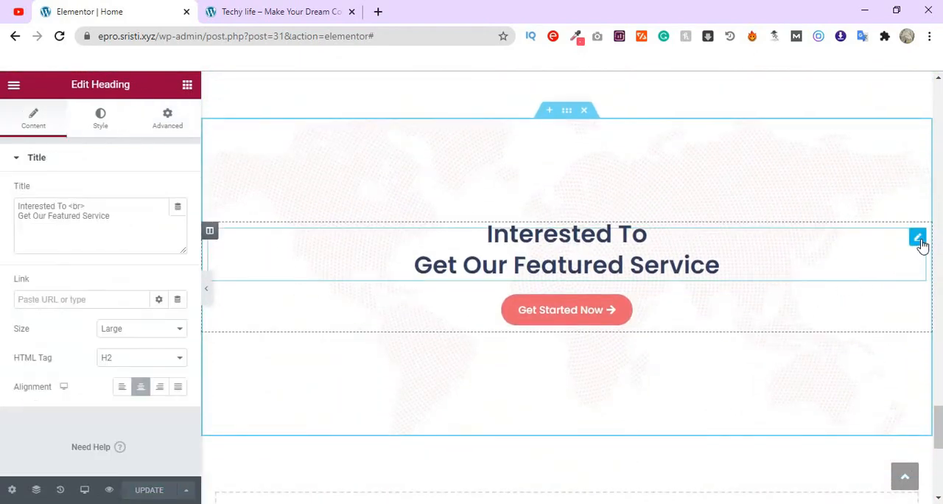
pyautogui.click(168, 127)
pyautogui.scroll(-3, 143, 310)
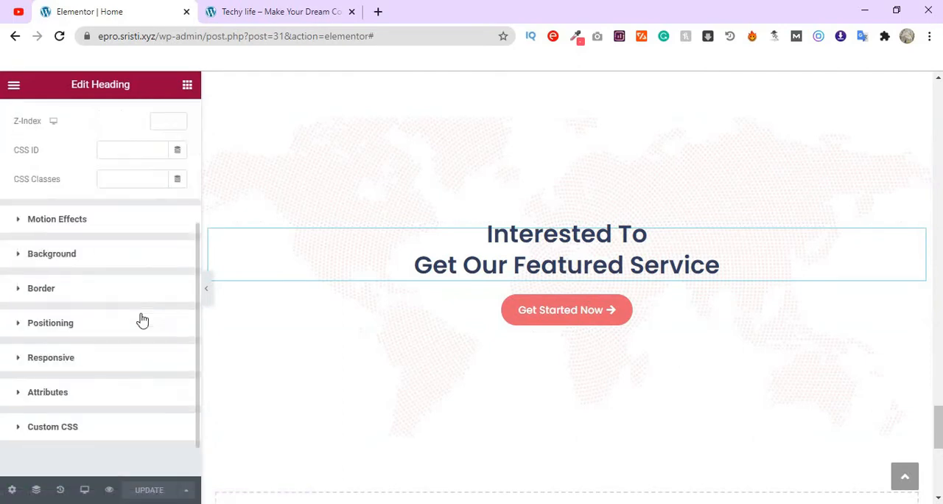
pyautogui.click(148, 219)
pyautogui.click(135, 253)
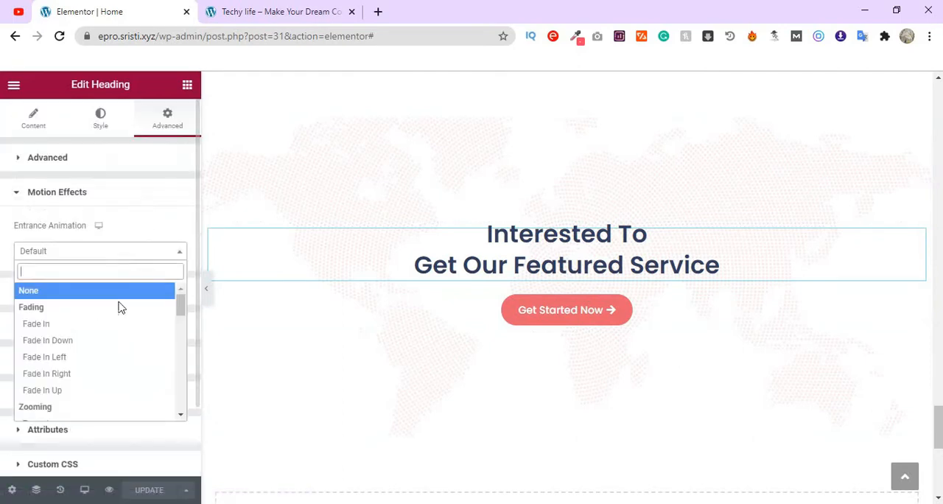
pyautogui.click(110, 361)
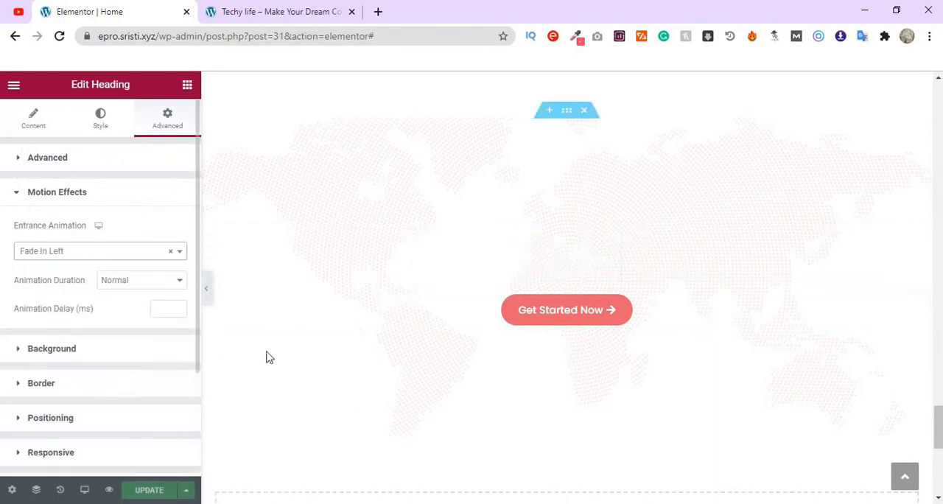
# - Apply a Fade In Right entrance animation to the "Get Started Now" button below the featured service heading
pyautogui.click(916, 307)
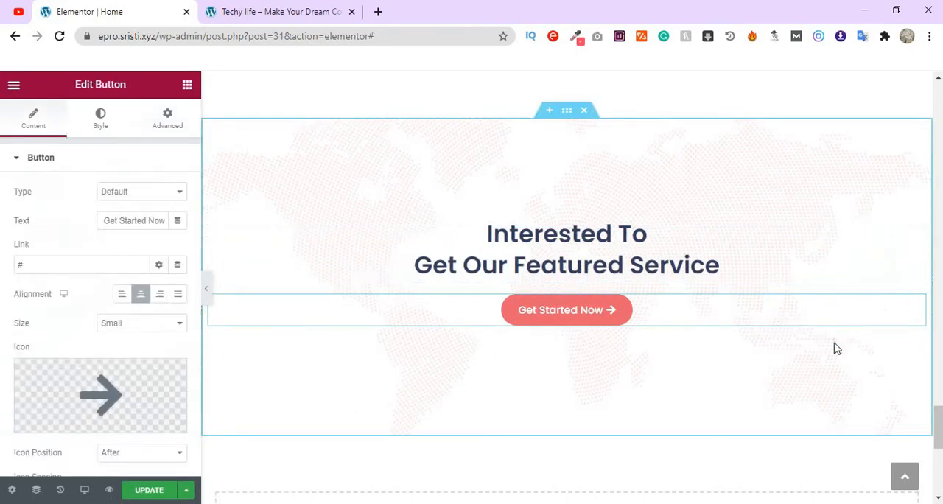
pyautogui.click(169, 121)
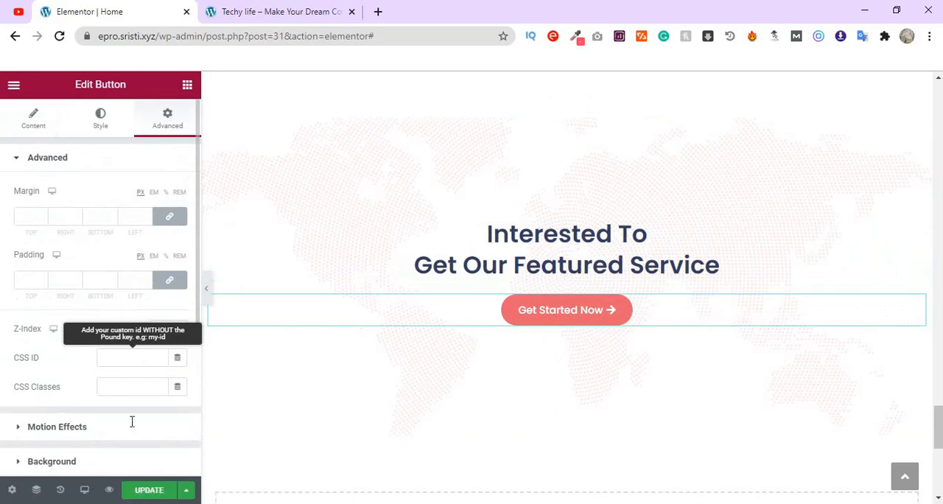
pyautogui.scroll(-2, 100, 431)
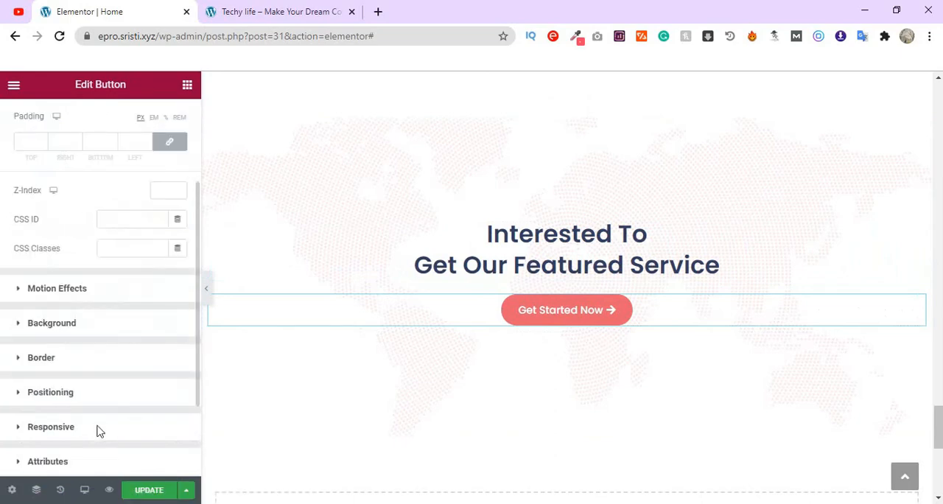
pyautogui.click(135, 298)
pyautogui.click(129, 258)
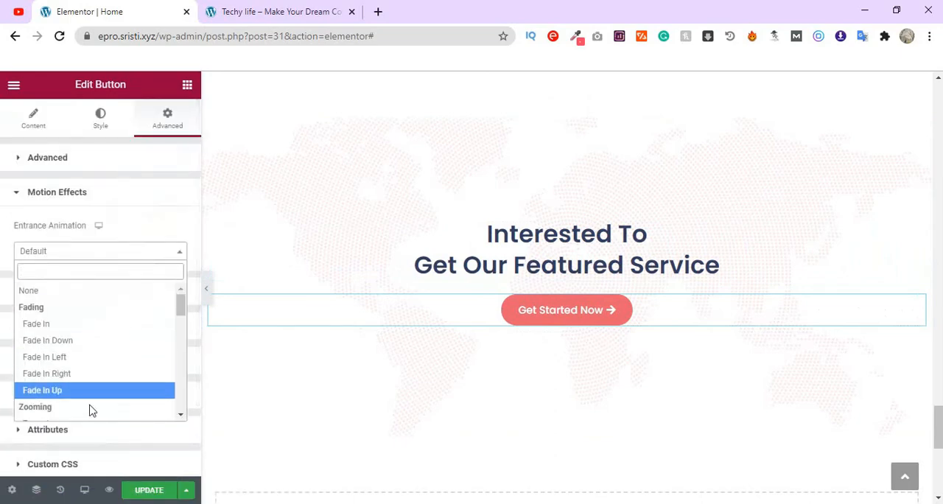
pyautogui.click(109, 375)
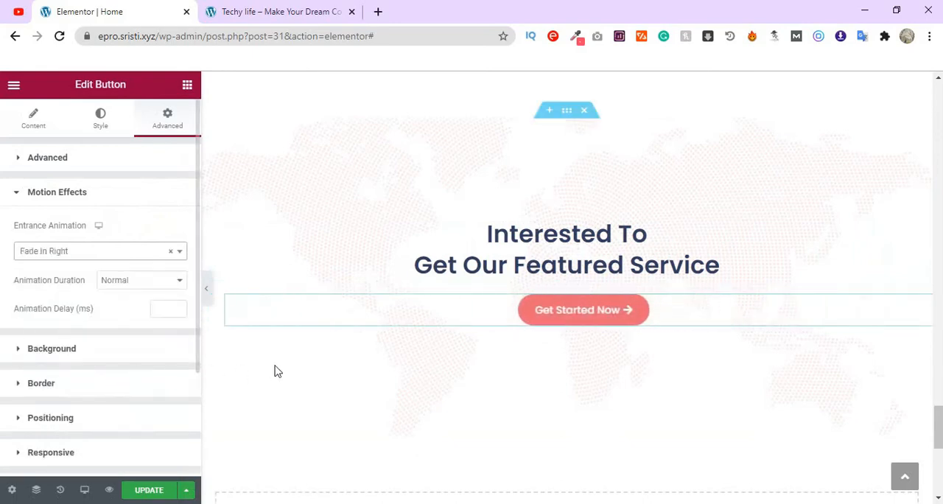
pyautogui.scroll(-5, 287, 371)
pyautogui.scroll(-1, 297, 371)
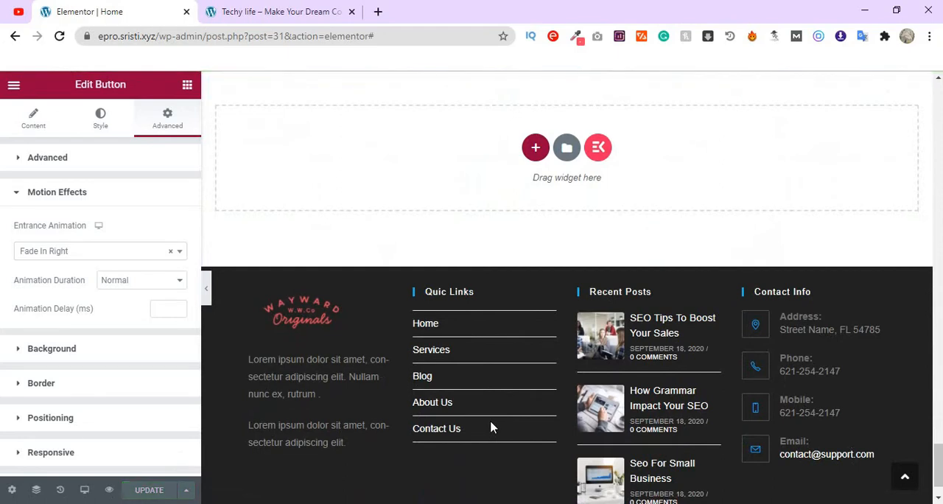
pyautogui.scroll(1, 332, 169)
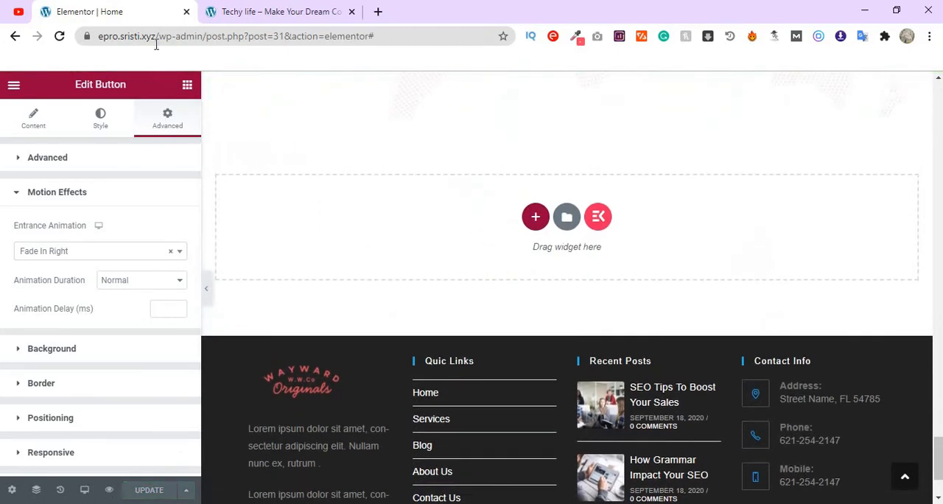
pyautogui.moveTo(97, 39); pyautogui.dragTo(99, 38)
pyautogui.rightClick(110, 36)
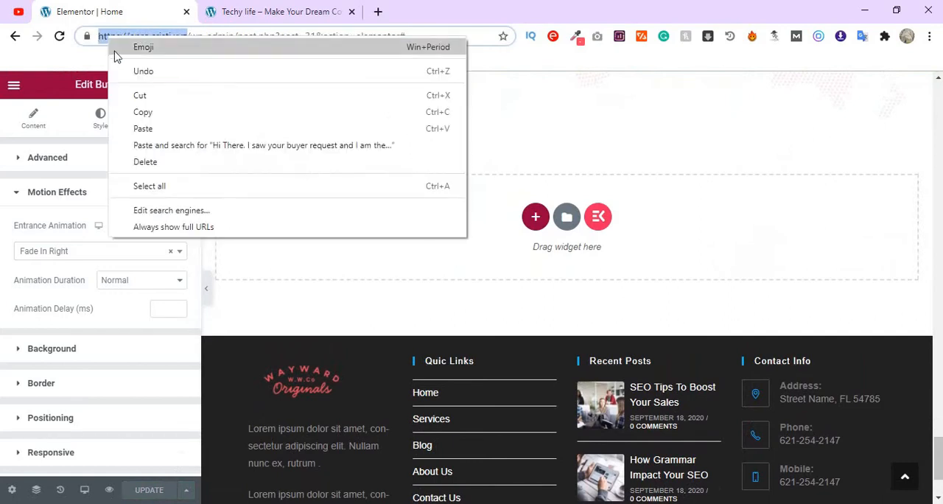
pyautogui.click(159, 112)
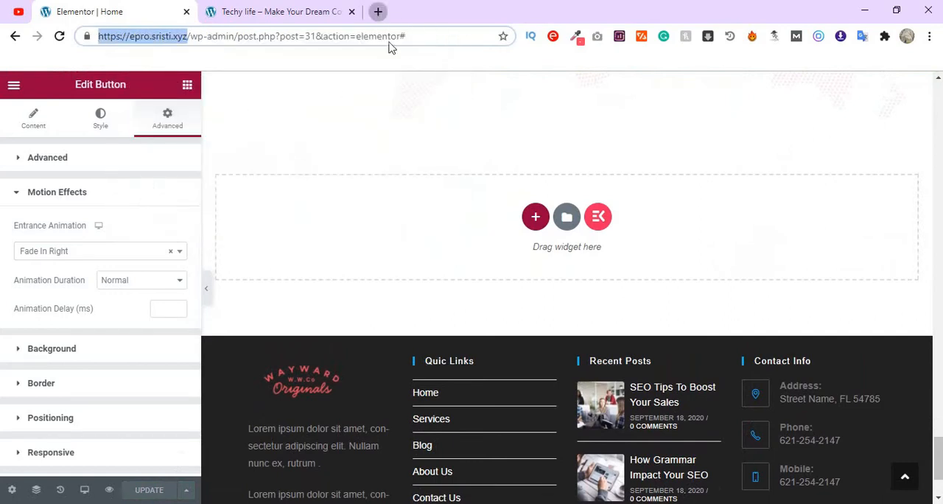
pyautogui.click(377, 11)
pyautogui.hotkey('ctrl', 'v')
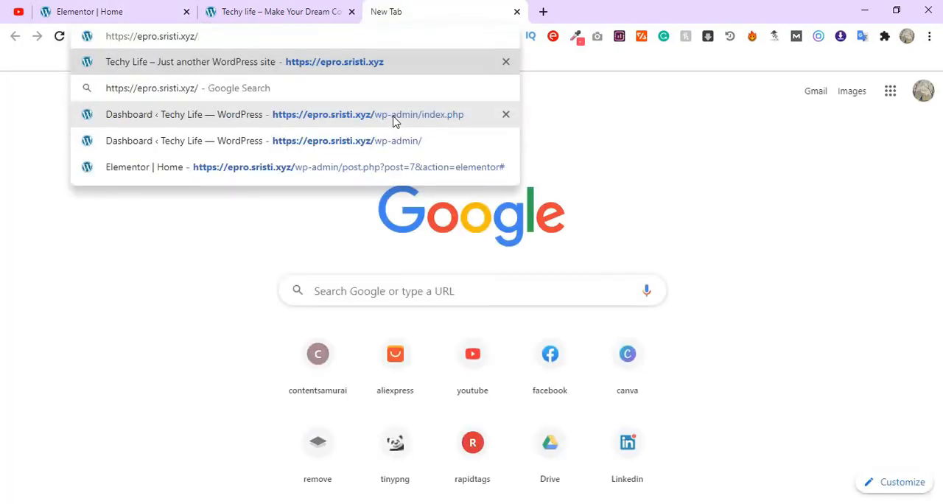
pyautogui.press('Return')
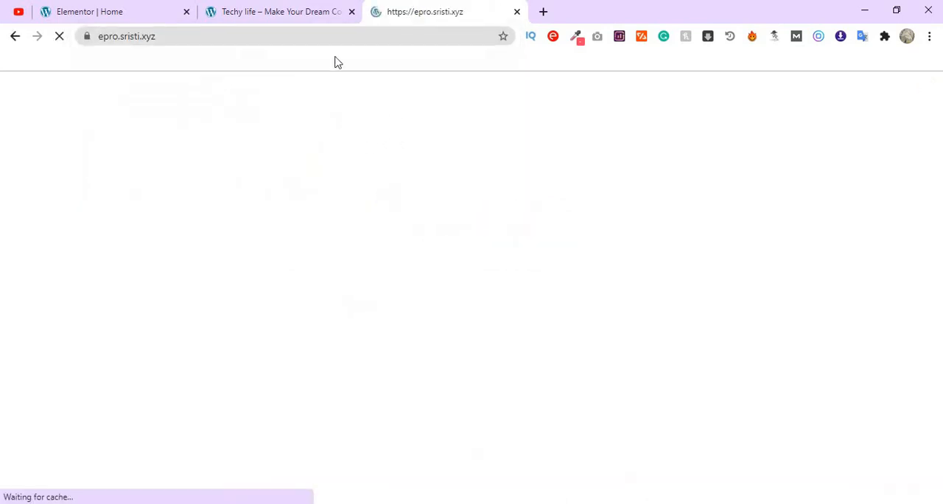
# - Reload the live site at epro.sristi.xyz and review the entrance animations from the hero down to the footer
pyautogui.moveTo(281, 9); pyautogui.dragTo(448, 10)
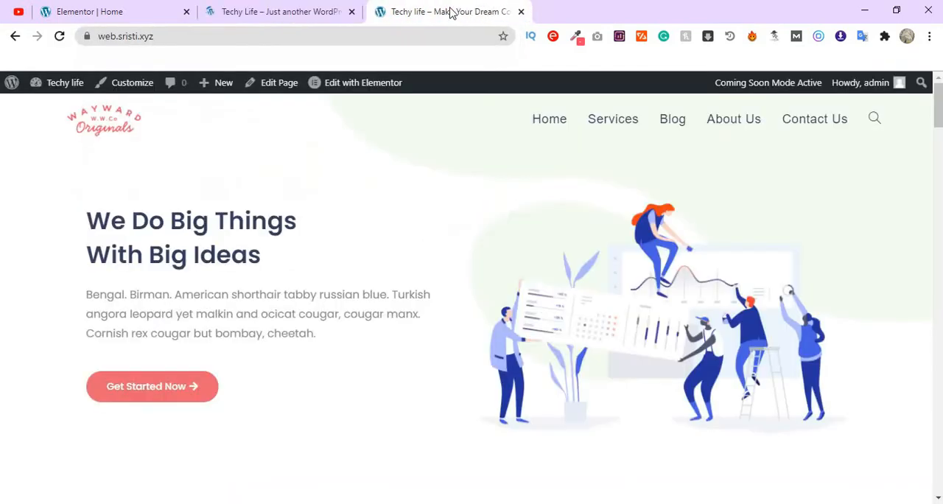
pyautogui.click(250, 15)
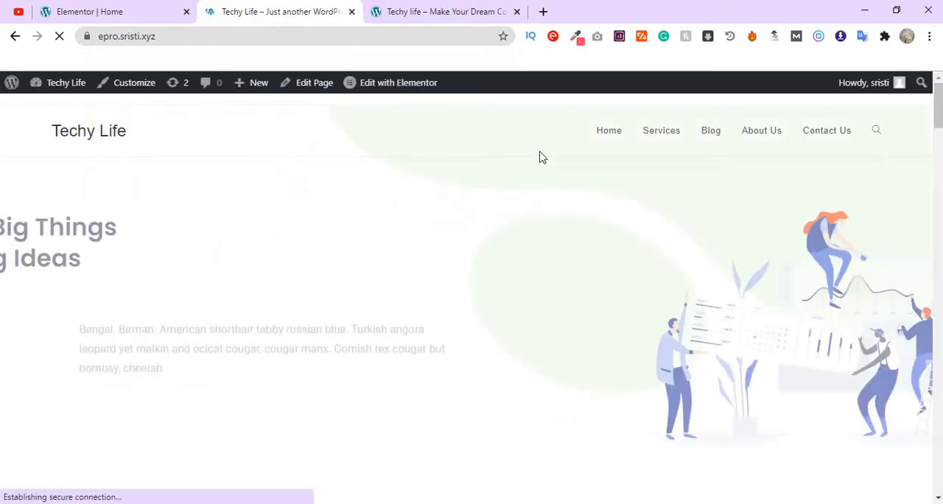
pyautogui.click(59, 37)
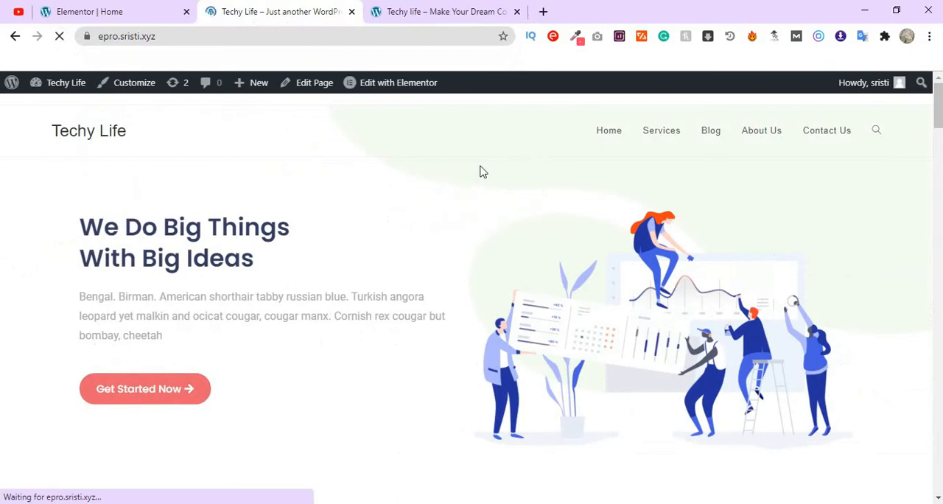
pyautogui.scroll(-10, 537, 236)
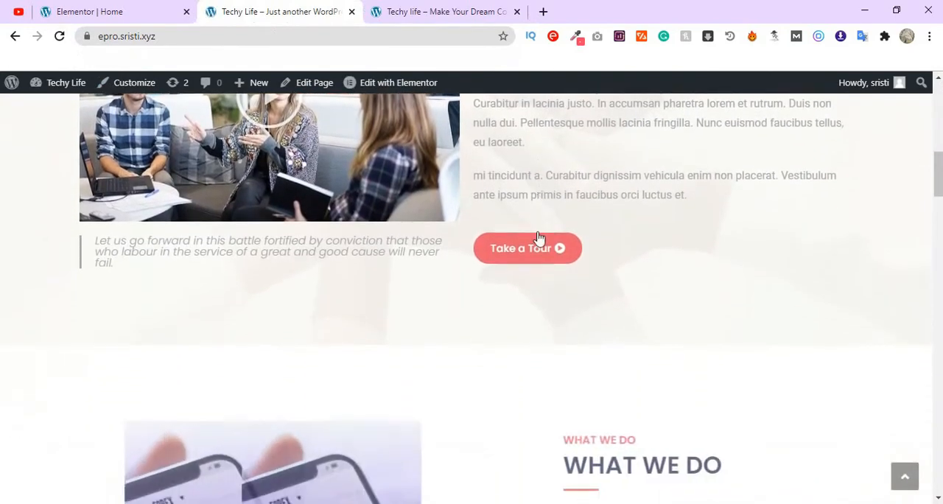
pyautogui.scroll(-12, 537, 236)
pyautogui.scroll(-10, 539, 233)
pyautogui.scroll(-8, 537, 236)
pyautogui.scroll(-7, 538, 237)
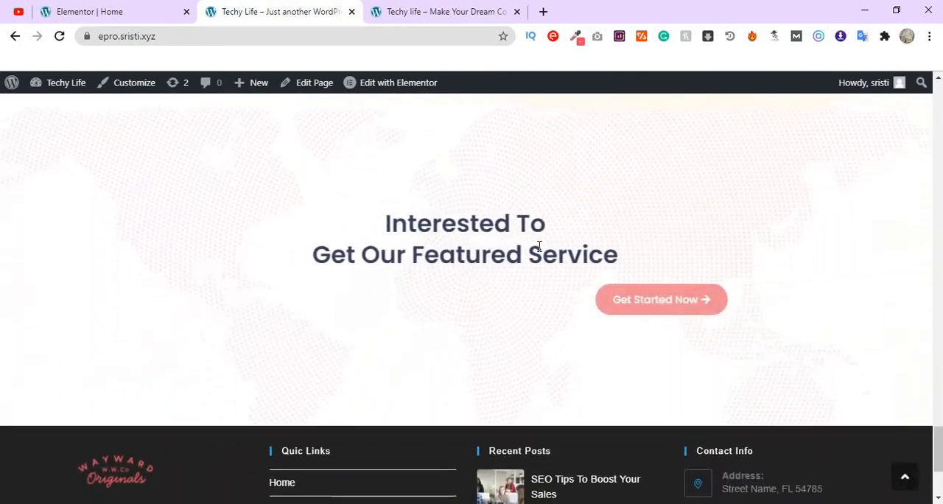
pyautogui.scroll(-3, 538, 246)
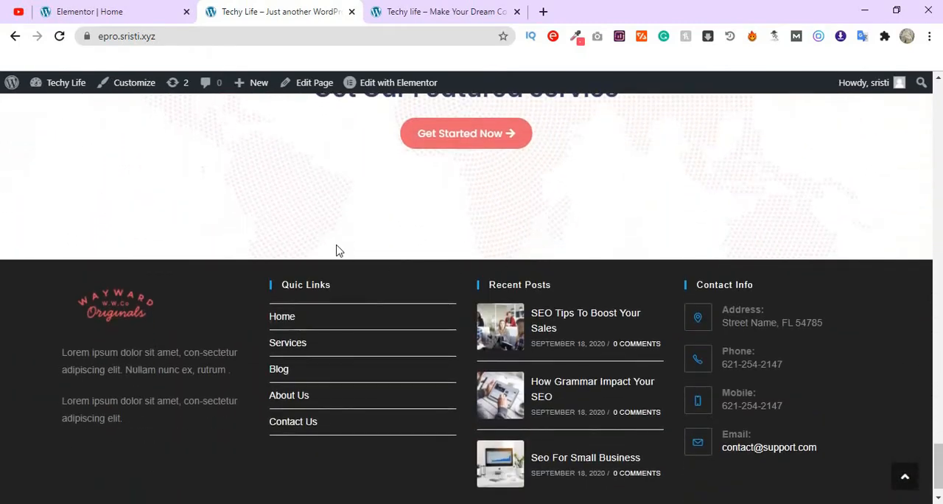
pyautogui.scroll(1, 339, 247)
# - Return to the Elementor editor and switch the Home page to the tablet preview at the hero section
pyautogui.click(140, 15)
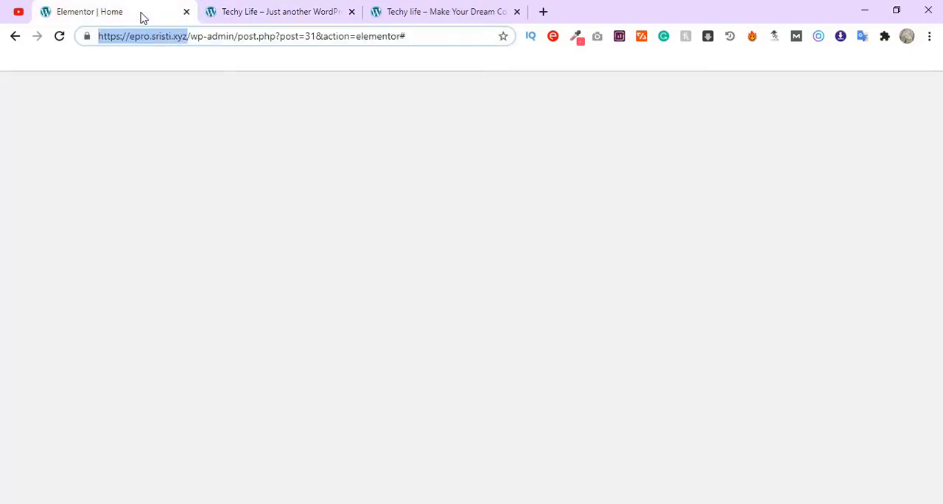
pyautogui.scroll(20, 539, 395)
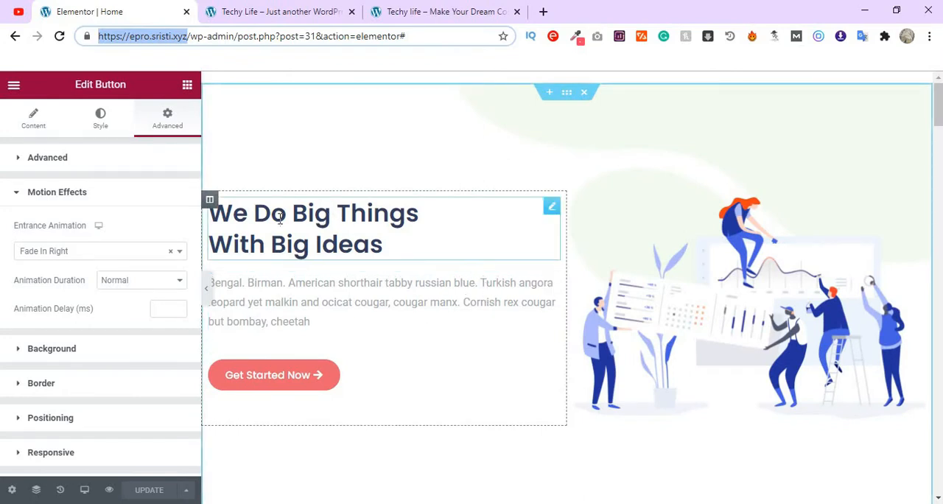
pyautogui.click(85, 490)
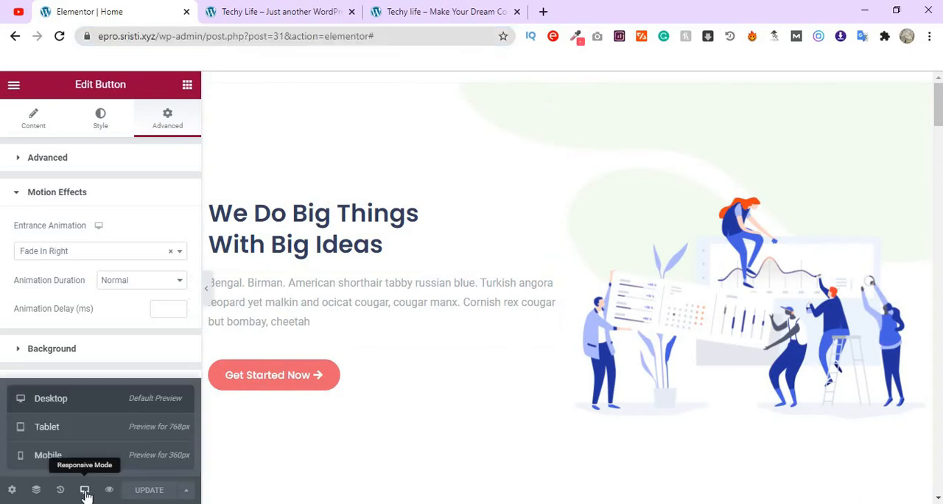
pyautogui.click(58, 438)
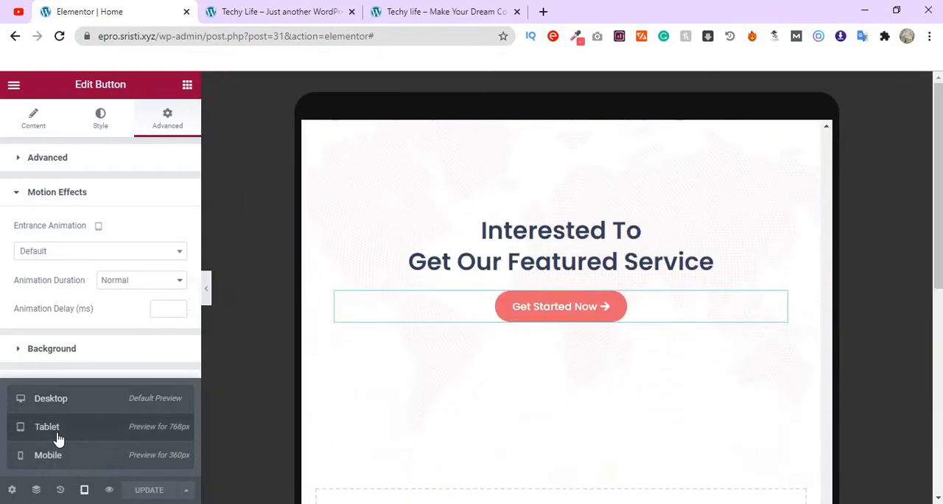
pyautogui.scroll(20, 546, 461)
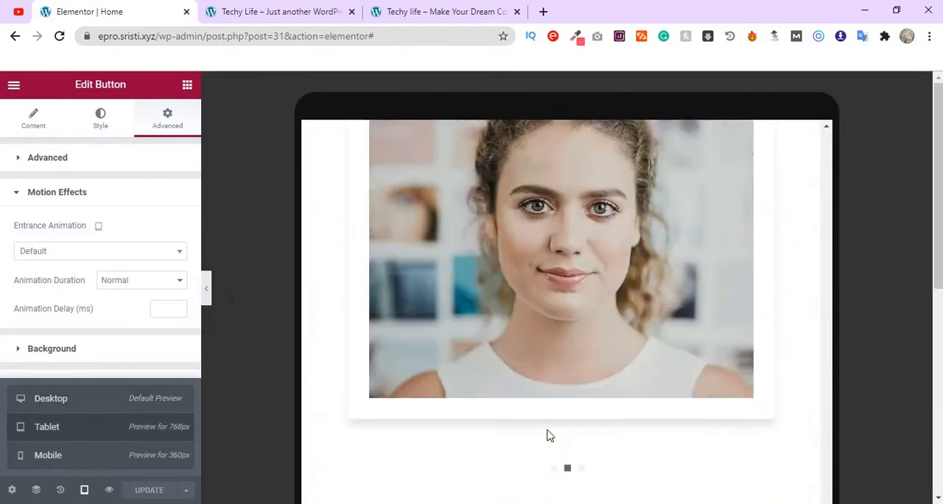
pyautogui.scroll(5, 547, 431)
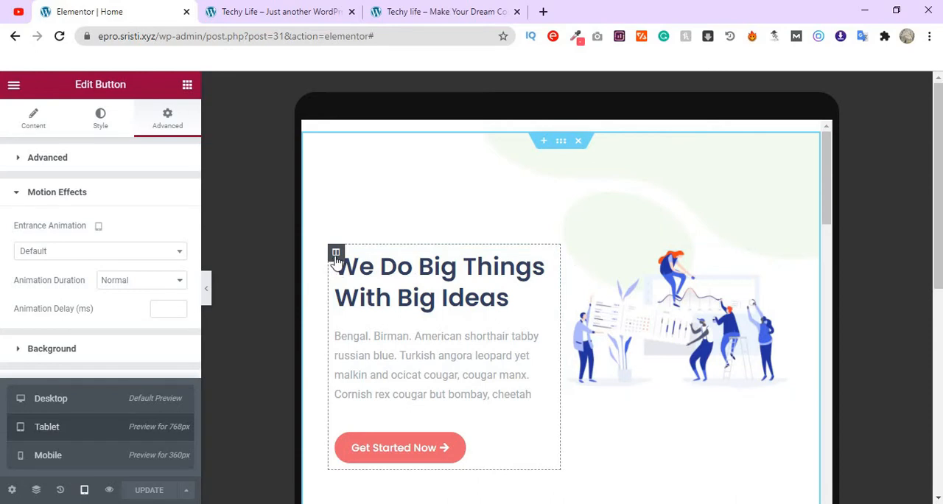
# - Set the tablet width of the hero's text column to 100%
pyautogui.click(336, 253)
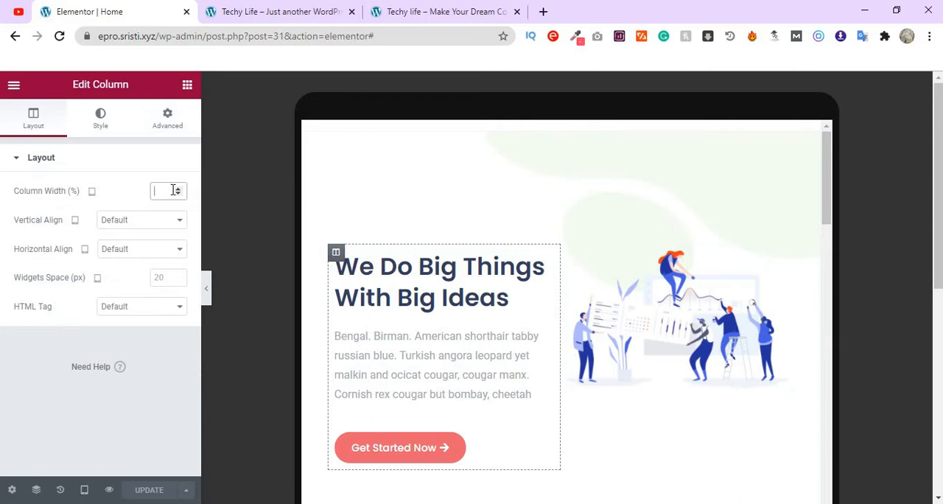
pyautogui.write('100')
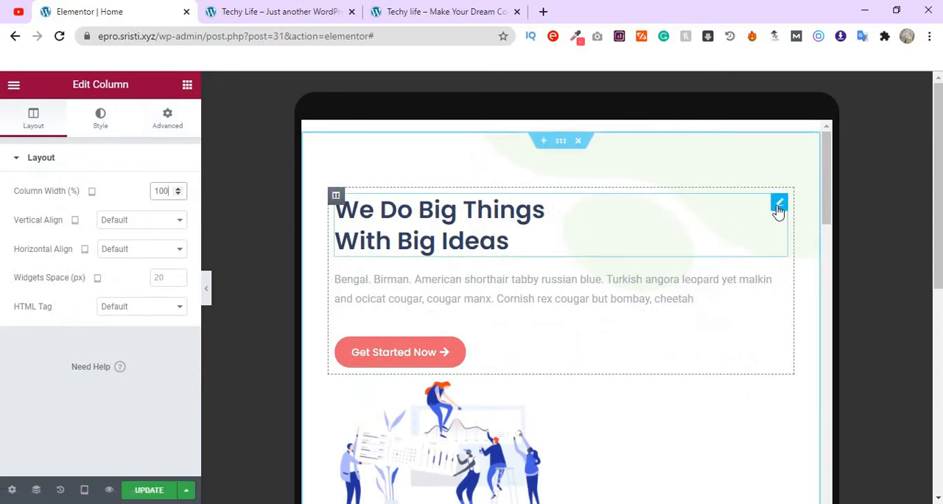
# - Center the "We Do Big Things With Big Ideas" heading for tablet
pyautogui.click(779, 210)
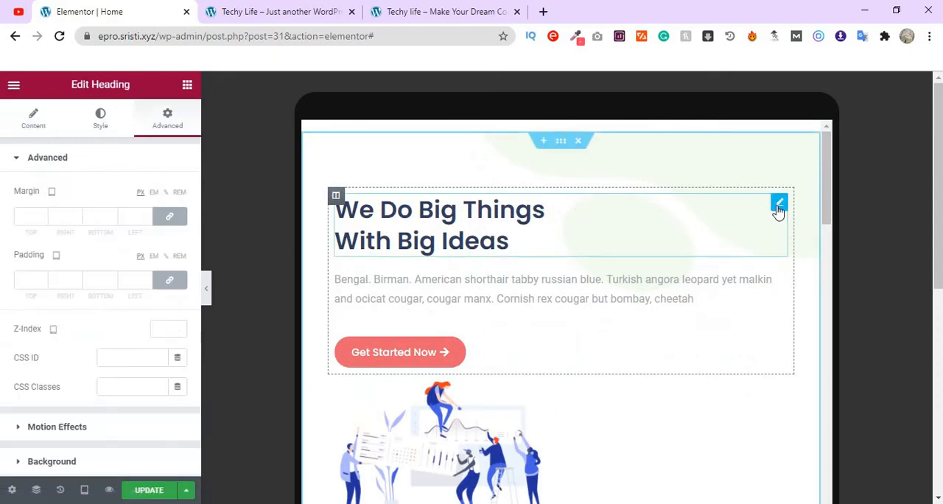
pyautogui.click(92, 125)
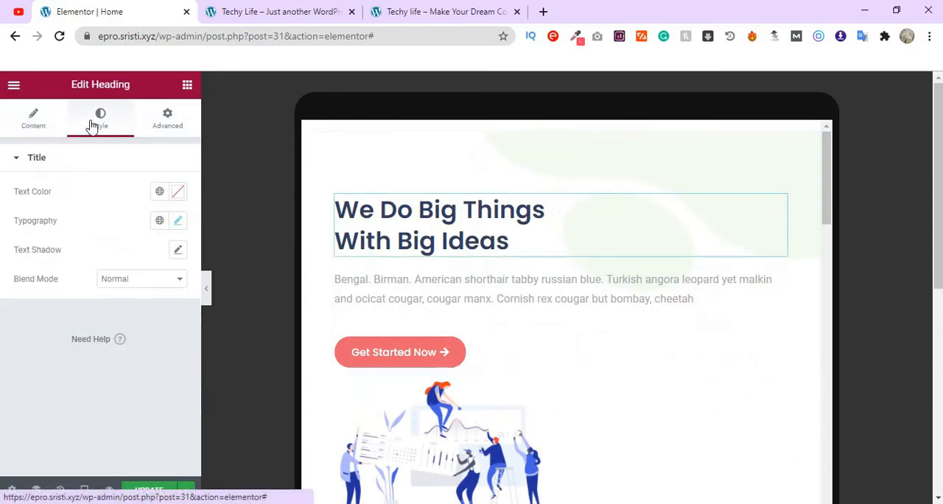
pyautogui.click(34, 118)
pyautogui.click(140, 387)
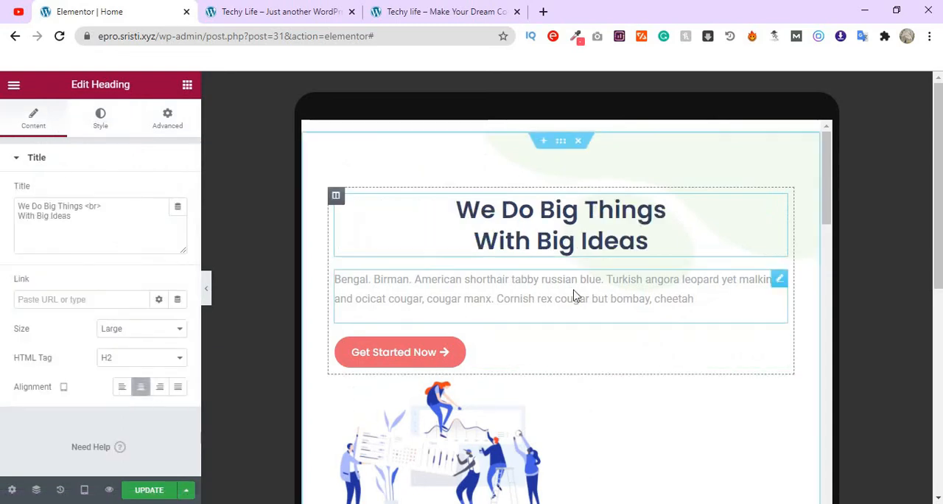
# - Center the hero's description paragraph for tablet
pyautogui.click(593, 292)
pyautogui.click(35, 119)
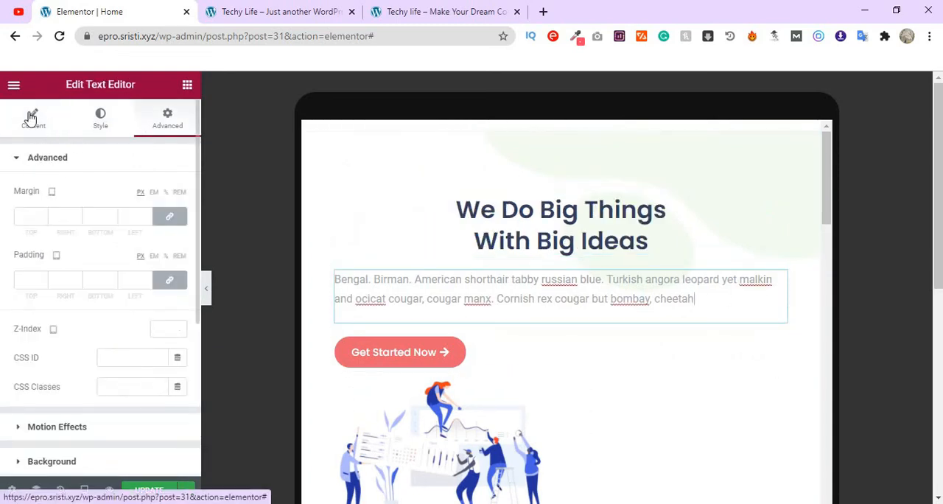
pyautogui.click(101, 134)
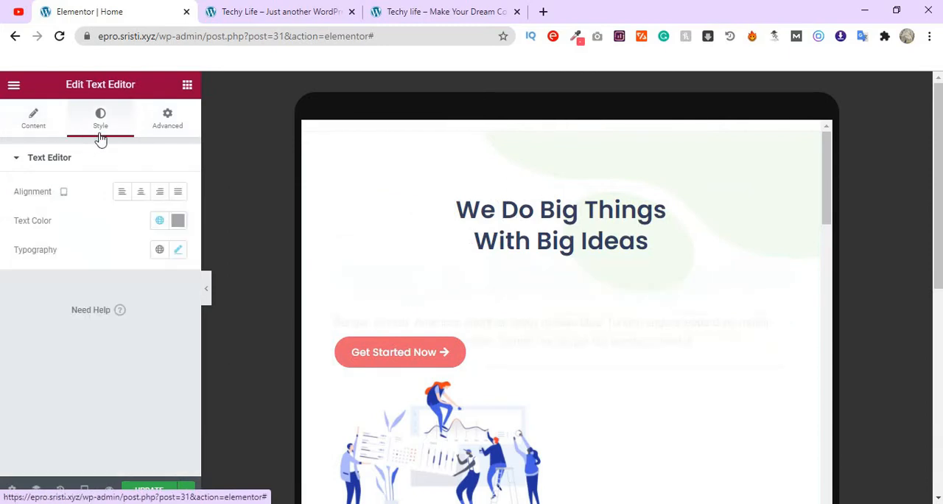
pyautogui.click(141, 193)
# - Center the hero's "Get Started Now" button for tablet
pyautogui.click(362, 354)
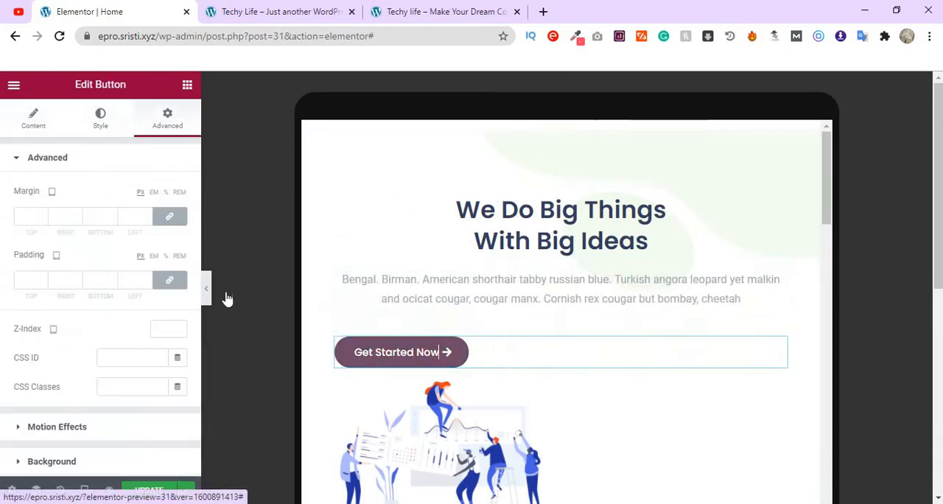
pyautogui.click(38, 129)
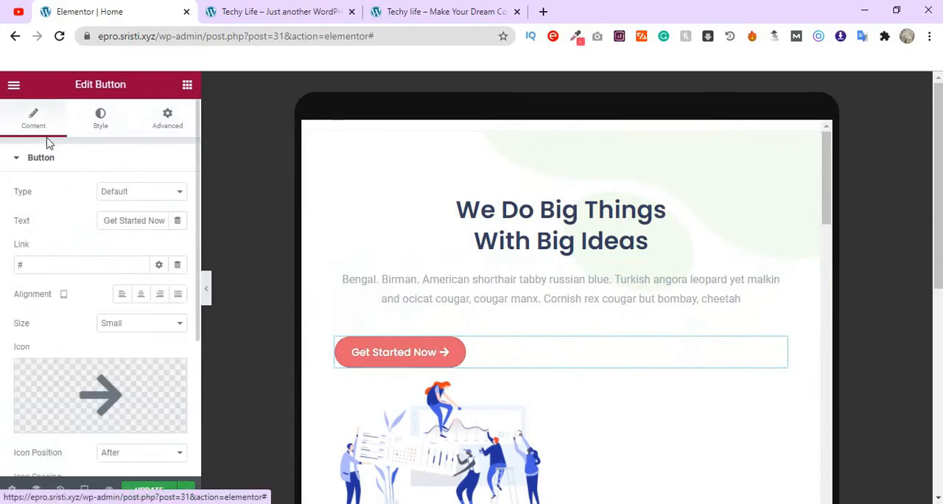
pyautogui.scroll(-3, 86, 190)
pyautogui.scroll(3, 86, 189)
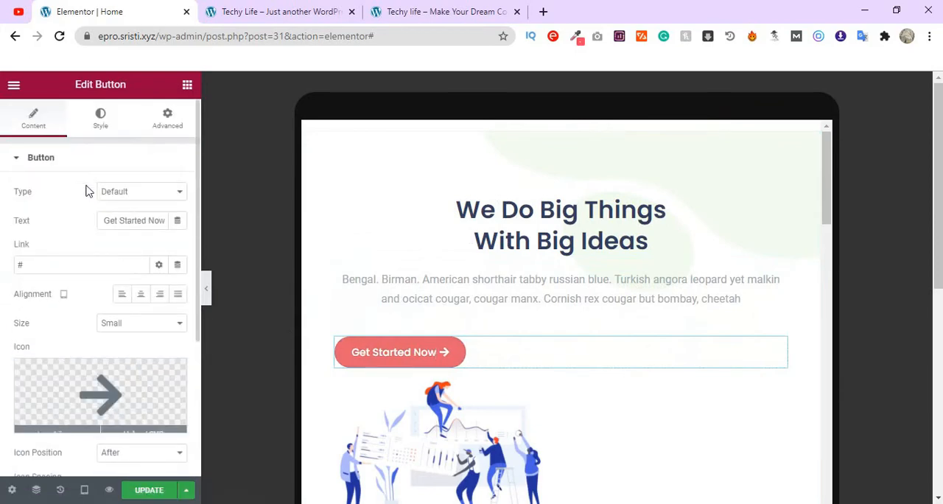
pyautogui.click(103, 124)
pyautogui.scroll(-2, 126, 232)
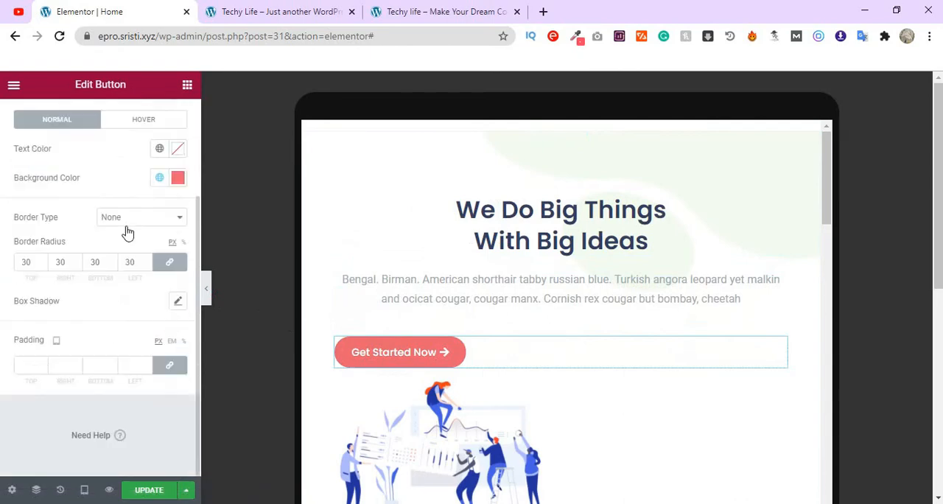
pyautogui.scroll(2, 127, 233)
pyautogui.click(28, 120)
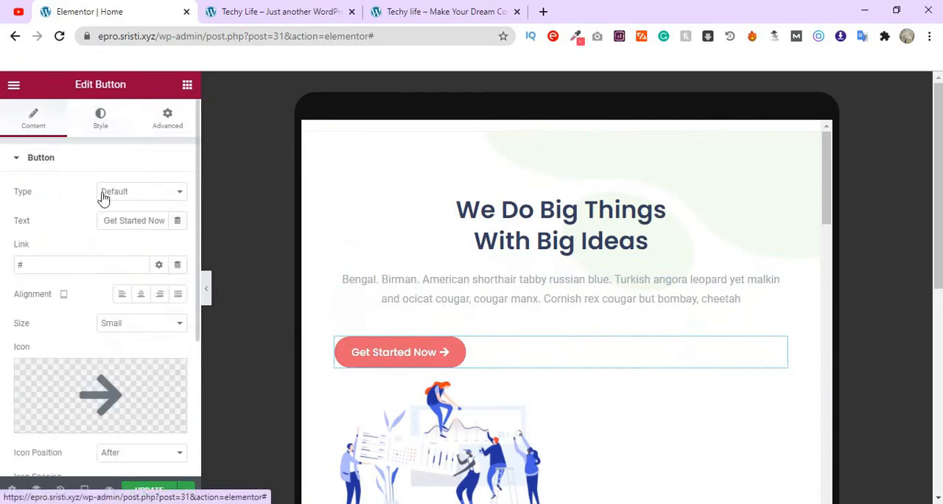
pyautogui.click(143, 298)
# - Set the tablet width of the hero's illustration column to 100% and update the page
pyautogui.scroll(-2, 537, 394)
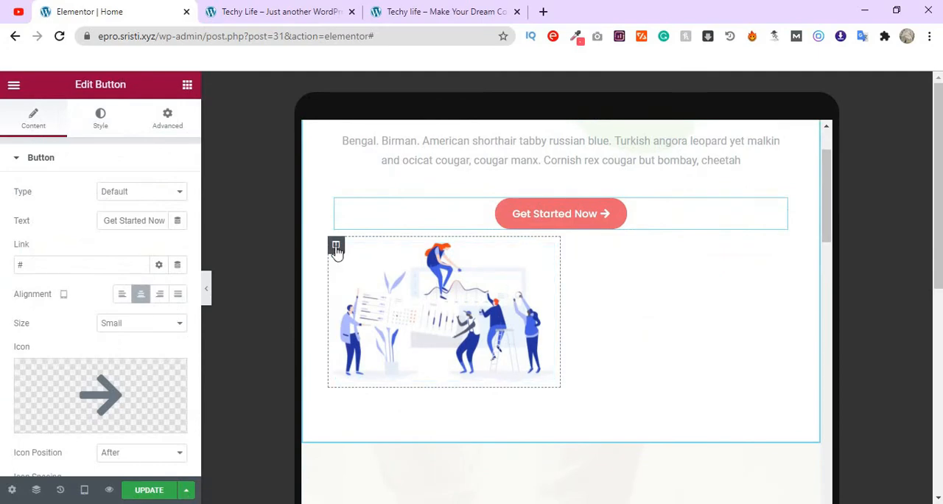
pyautogui.click(336, 246)
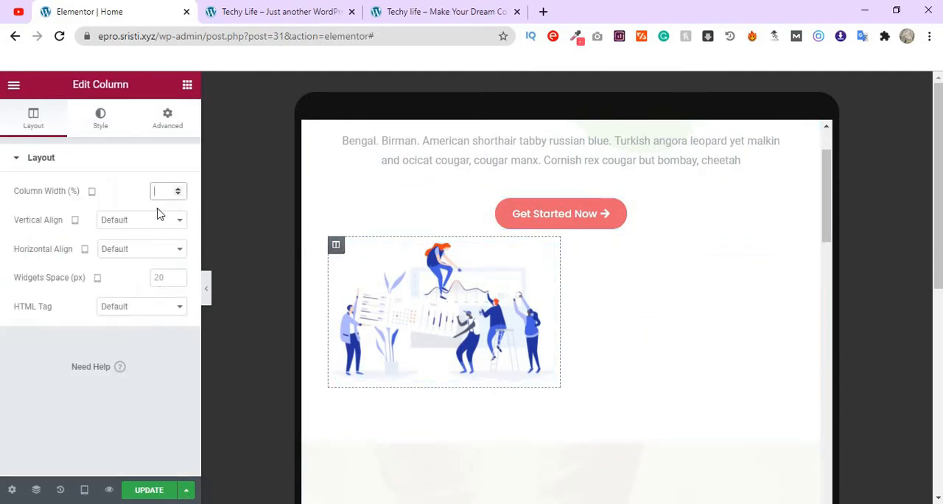
pyautogui.write('100')
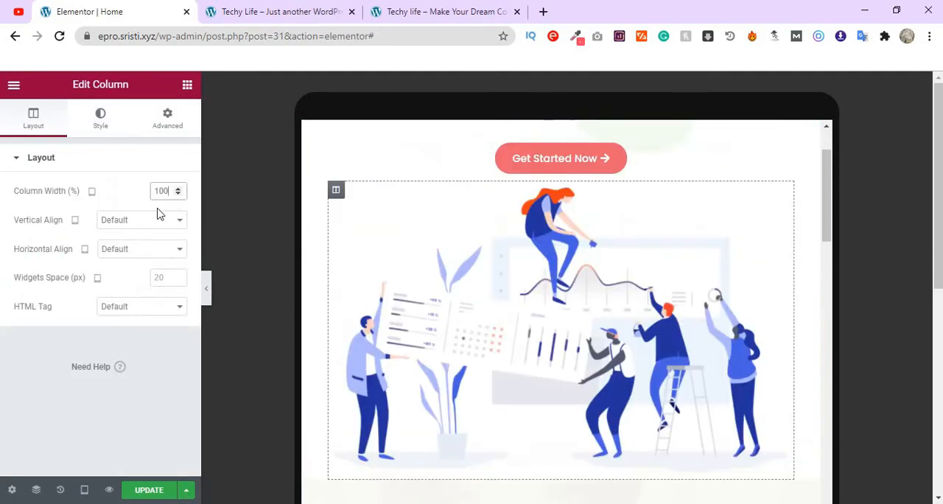
pyautogui.click(150, 490)
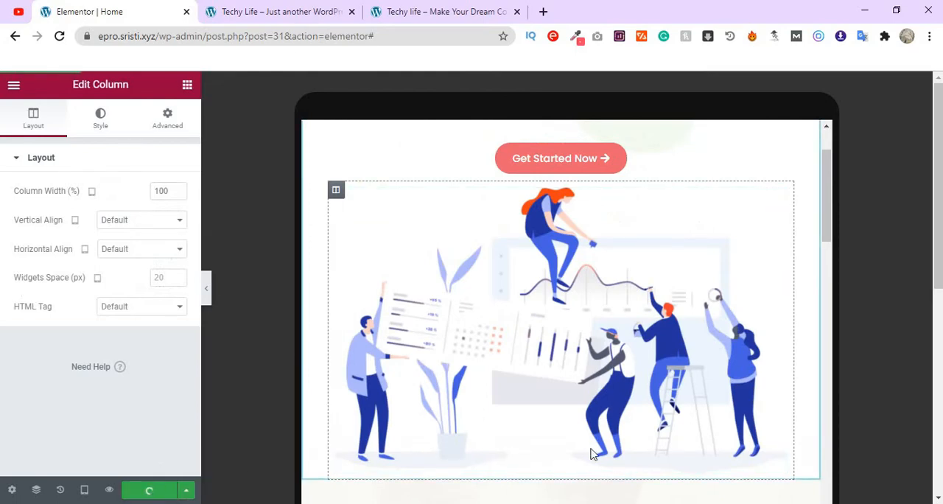
# - Check the hero in the tablet and desktop previews, and return to the tablet preview
pyautogui.scroll(2, 591, 454)
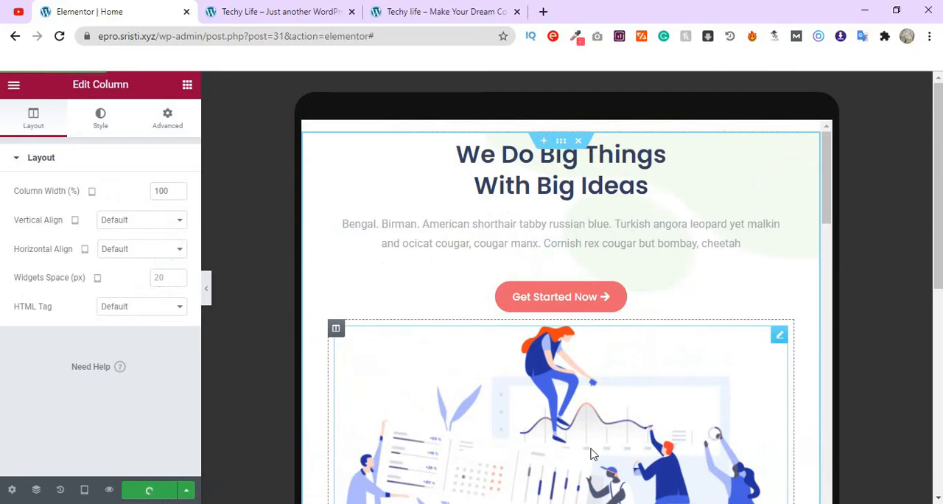
pyautogui.click(84, 490)
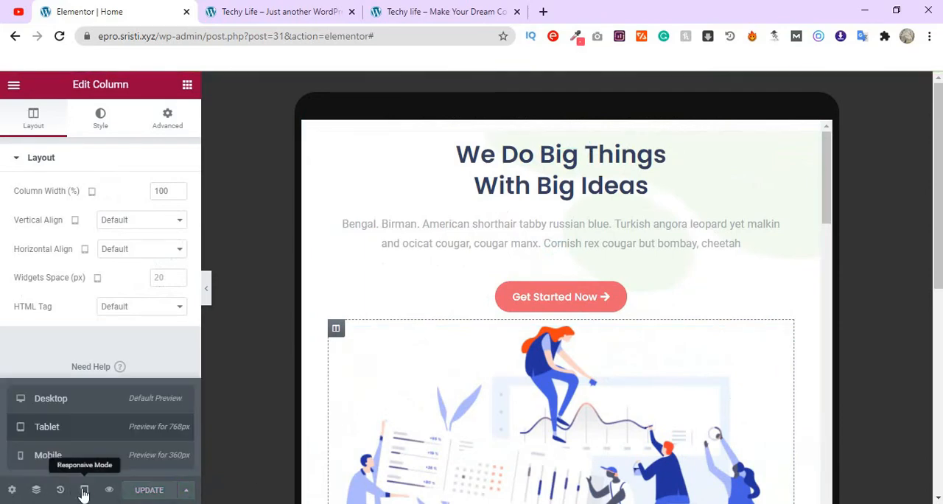
pyautogui.click(105, 407)
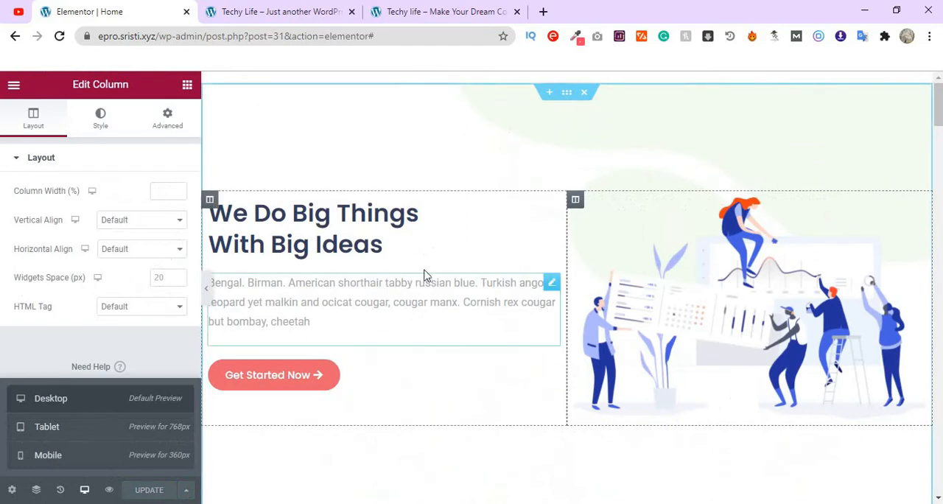
pyautogui.scroll(-4, 676, 375)
pyautogui.scroll(2, 520, 311)
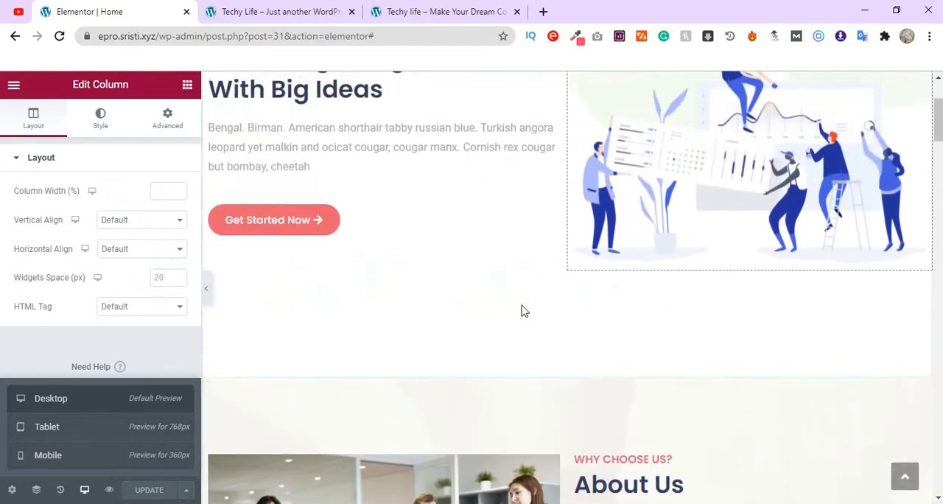
pyautogui.click(105, 438)
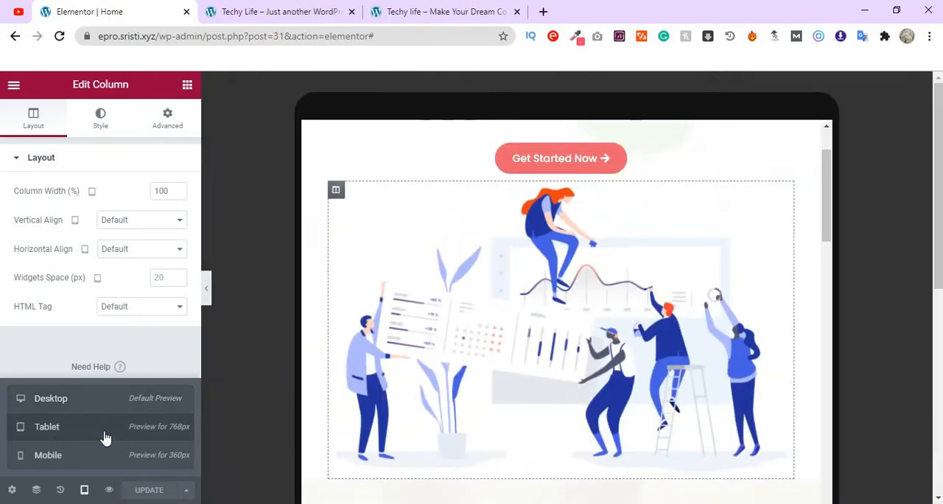
# - Set the tablet width of the About Us section's video and quote column to 100%
pyautogui.scroll(2, 748, 302)
pyautogui.scroll(-2, 663, 294)
pyautogui.scroll(-3, 567, 404)
pyautogui.scroll(-4, 695, 358)
pyautogui.scroll(5, 694, 359)
pyautogui.scroll(-5, 693, 360)
pyautogui.scroll(5, 695, 358)
pyautogui.scroll(1, 694, 358)
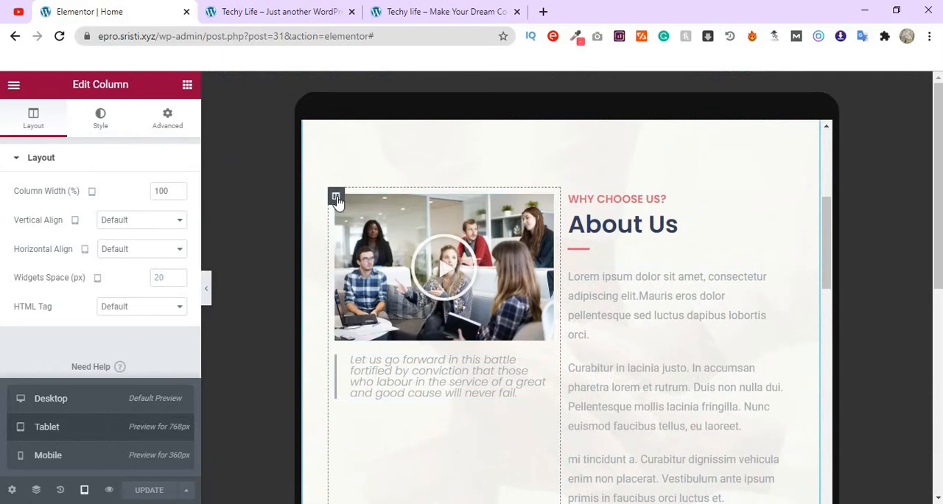
pyautogui.click(336, 199)
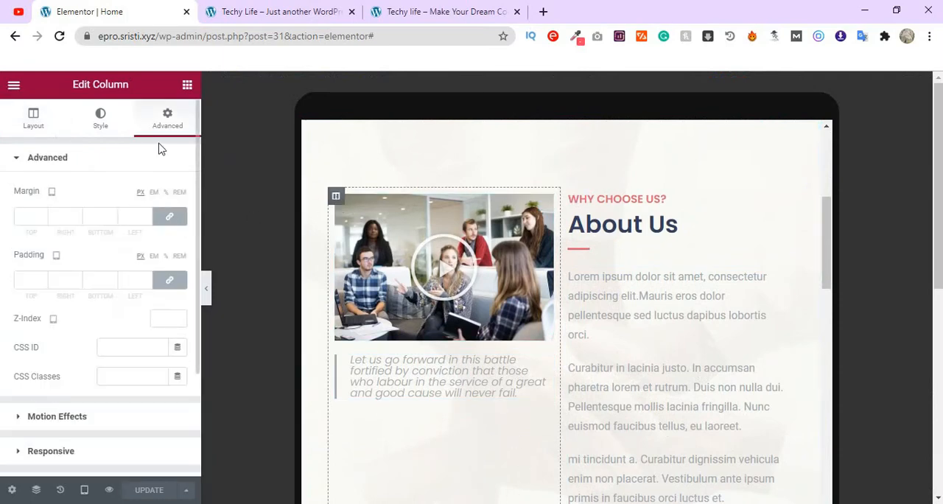
pyautogui.click(32, 126)
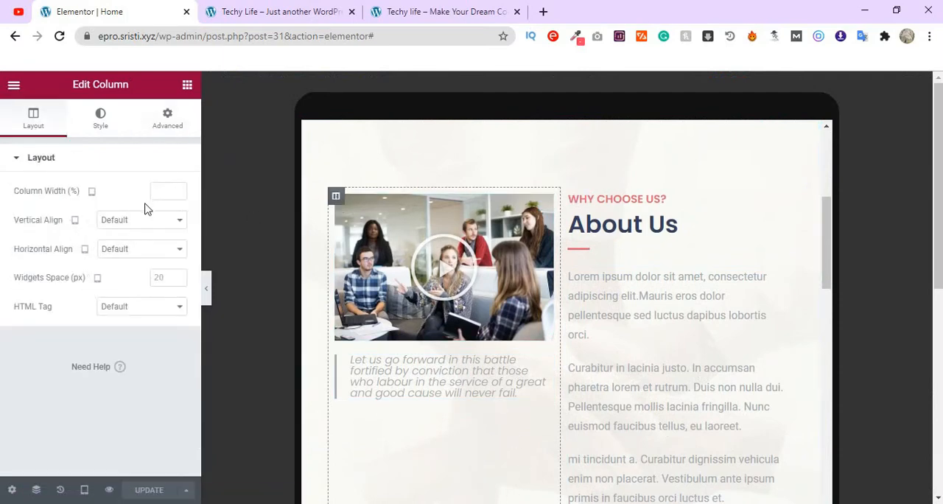
pyautogui.write('100')
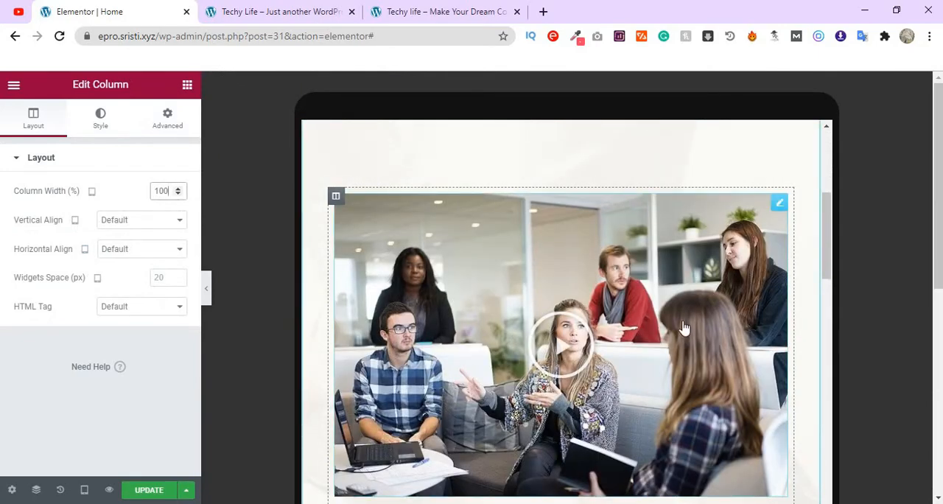
pyautogui.scroll(-5, 684, 327)
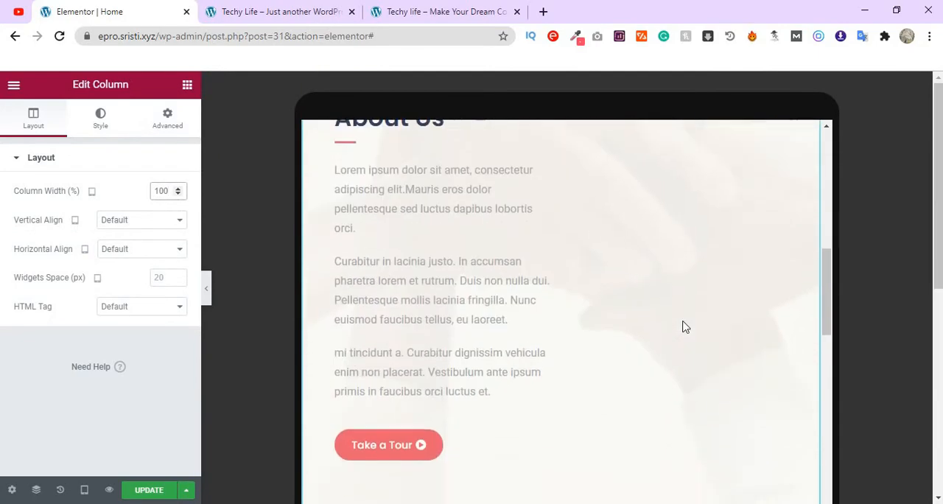
# - Set the tablet width of the About Us text column to 100%
pyautogui.scroll(2, 684, 326)
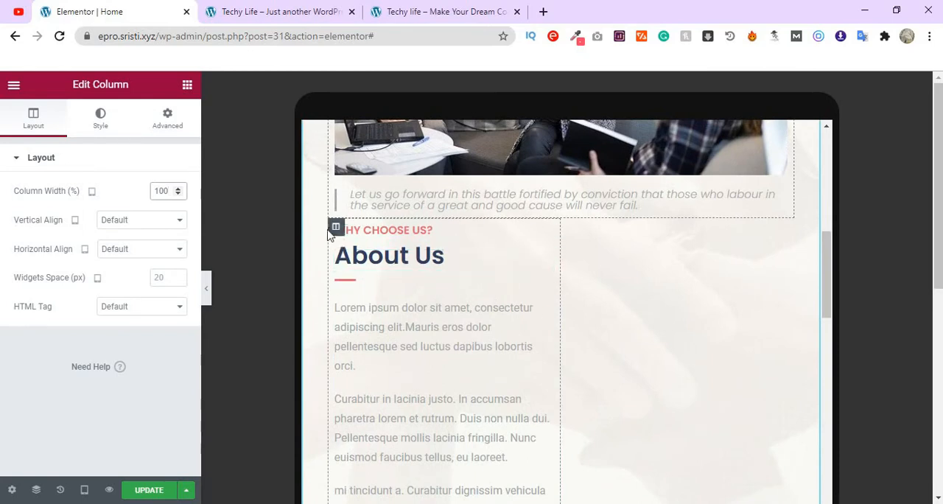
pyautogui.click(334, 231)
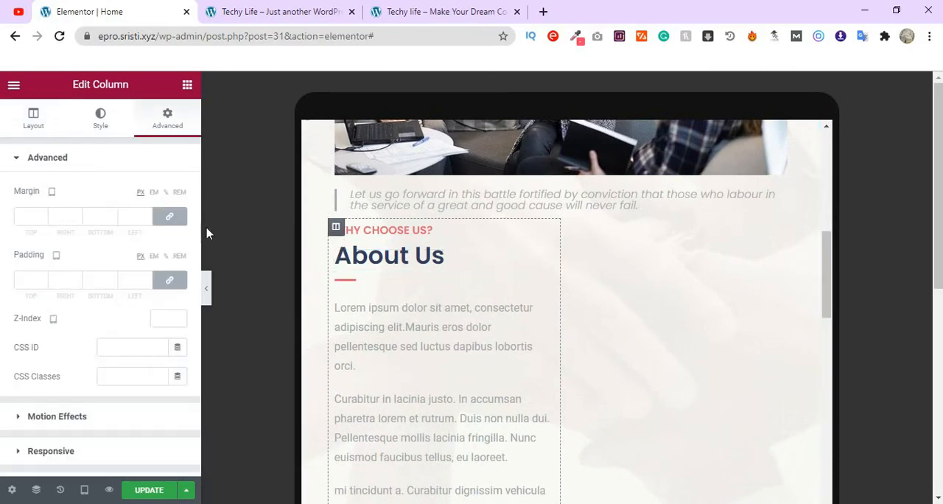
pyautogui.click(32, 124)
pyautogui.write('100')
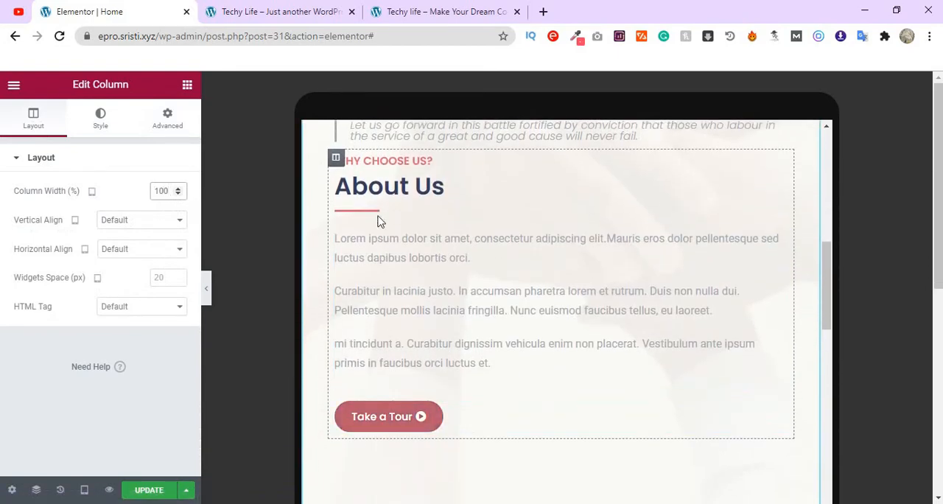
pyautogui.scroll(2, 449, 284)
pyautogui.scroll(-6, 574, 367)
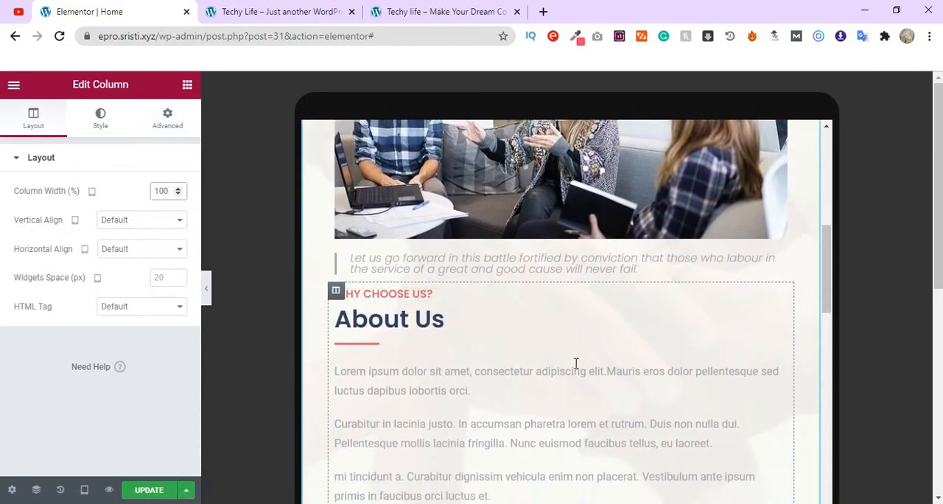
# - Set the tablet width of the "Image Optimization Makes Website Light" card's column to 50%
pyautogui.scroll(-3, 531, 361)
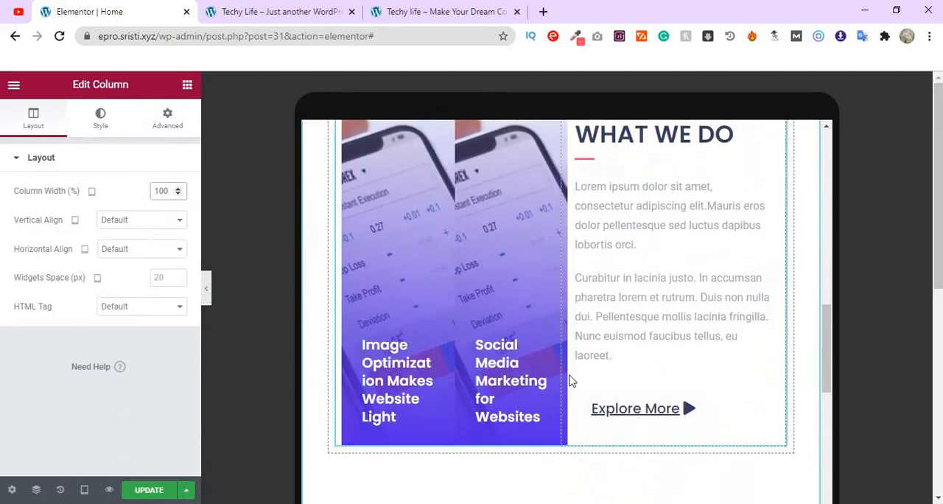
pyautogui.scroll(1, 545, 379)
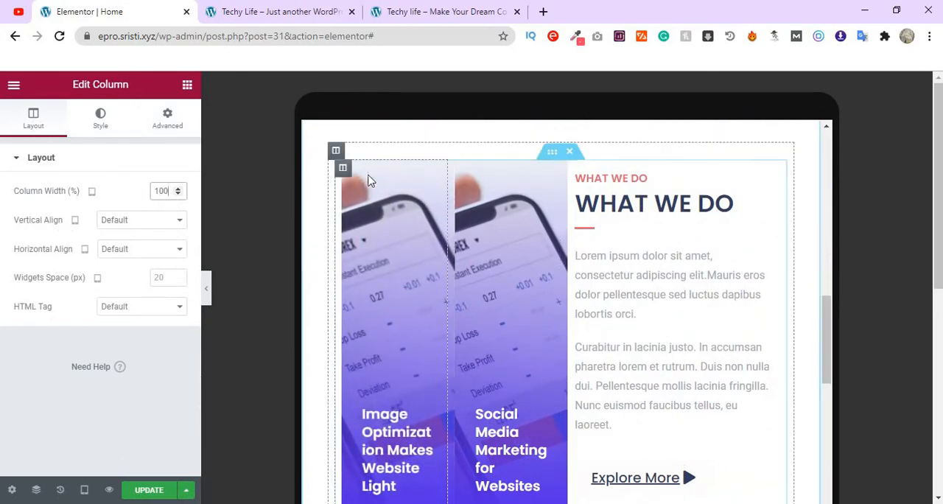
pyautogui.click(343, 169)
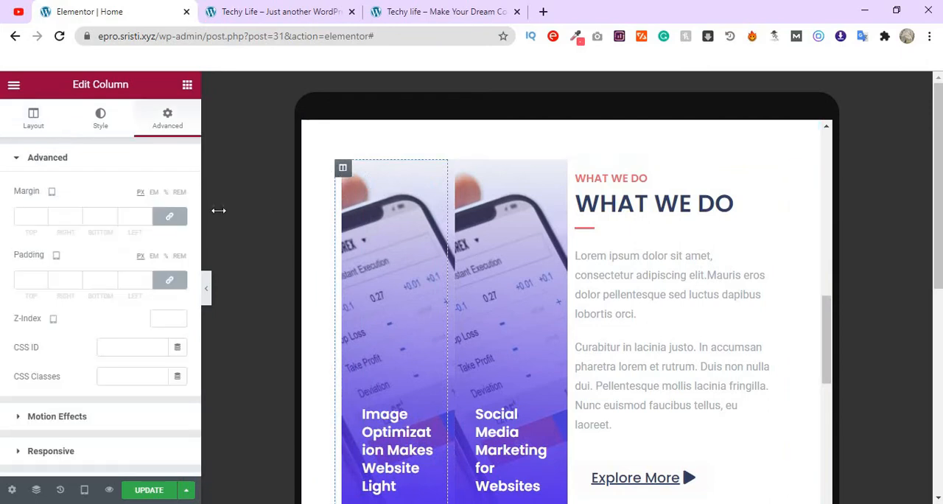
pyautogui.click(24, 115)
pyautogui.click(161, 193)
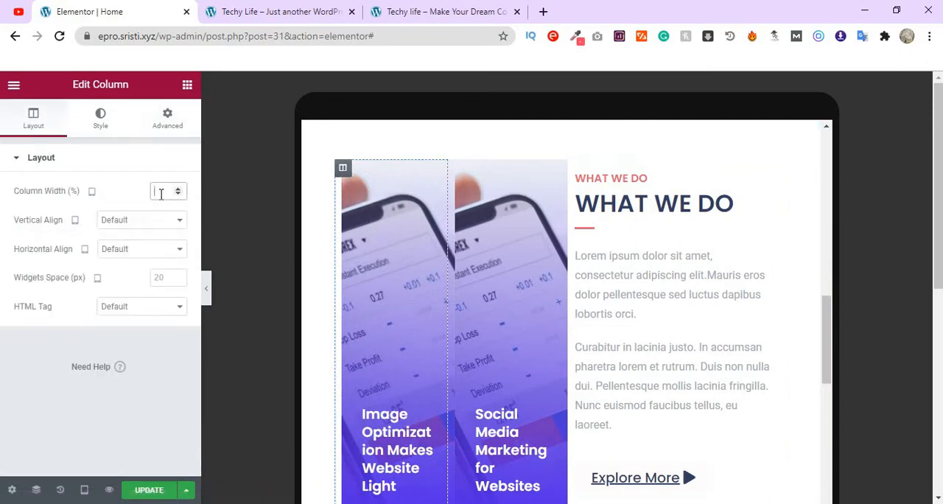
pyautogui.write('50')
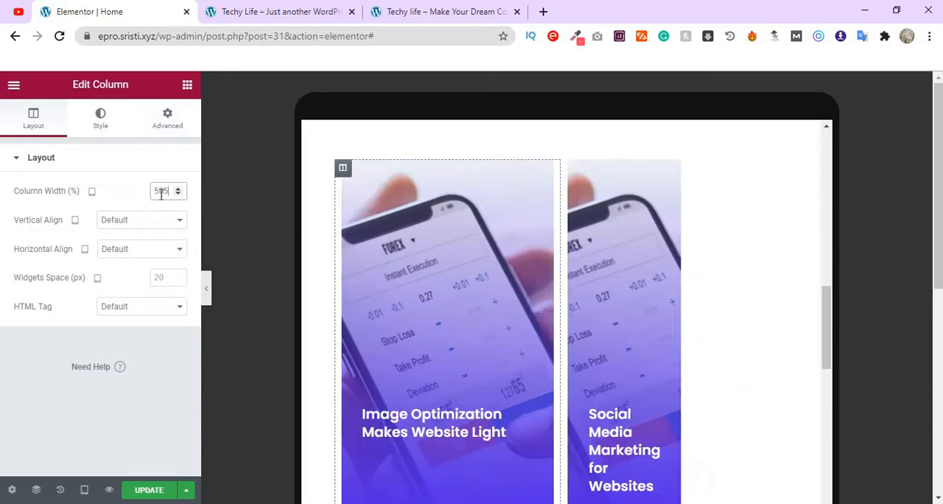
pyautogui.press('BackSpace')
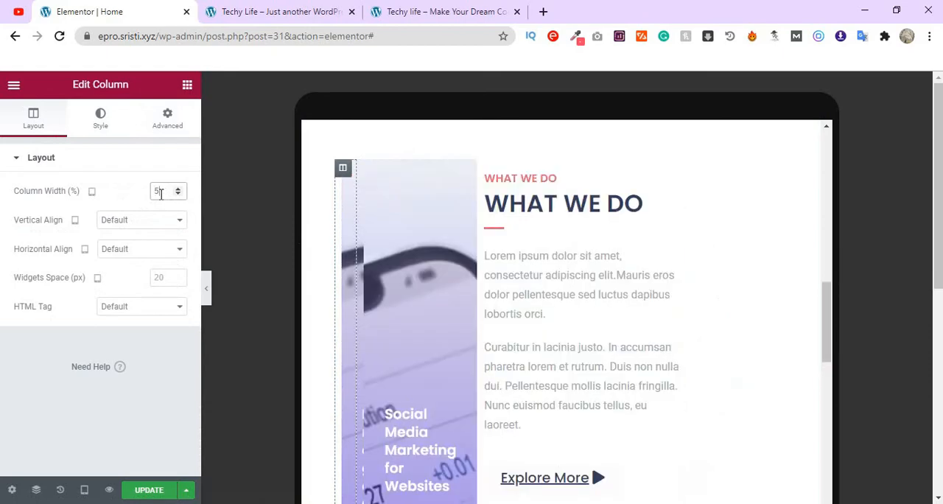
pyautogui.write('1')
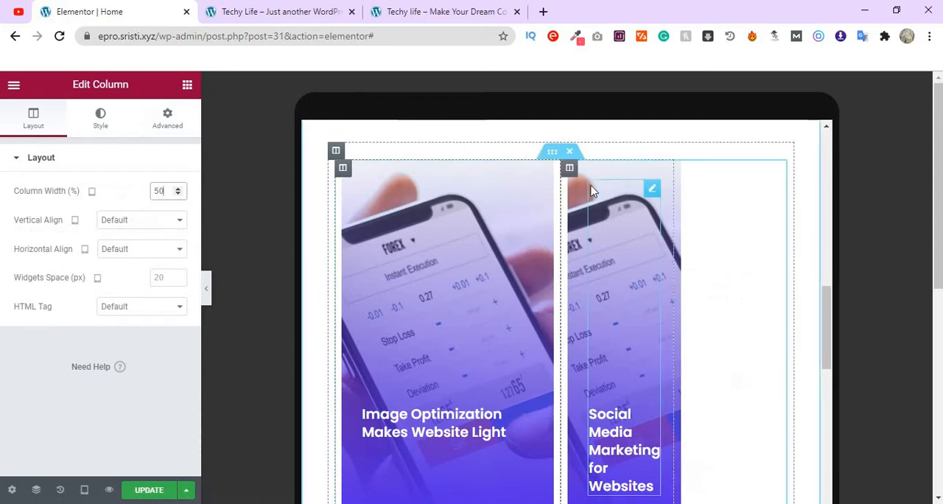
# - Set the tablet width of the "Social Media Marketing for Websites" card's column to 50%
pyautogui.click(570, 170)
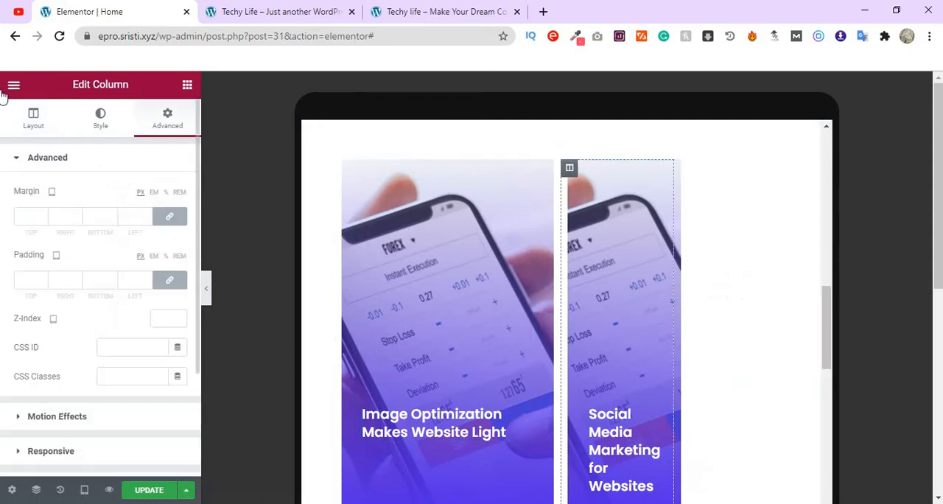
pyautogui.click(29, 121)
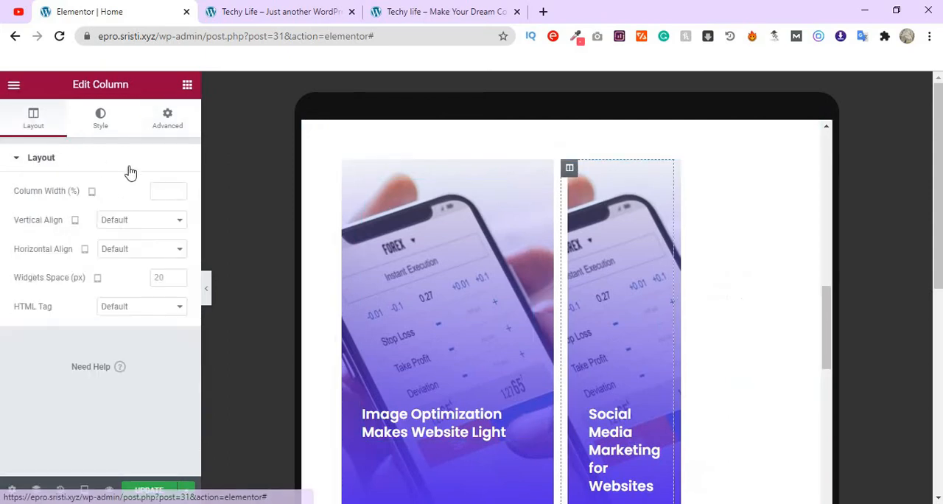
pyautogui.click(169, 190)
pyautogui.write('50')
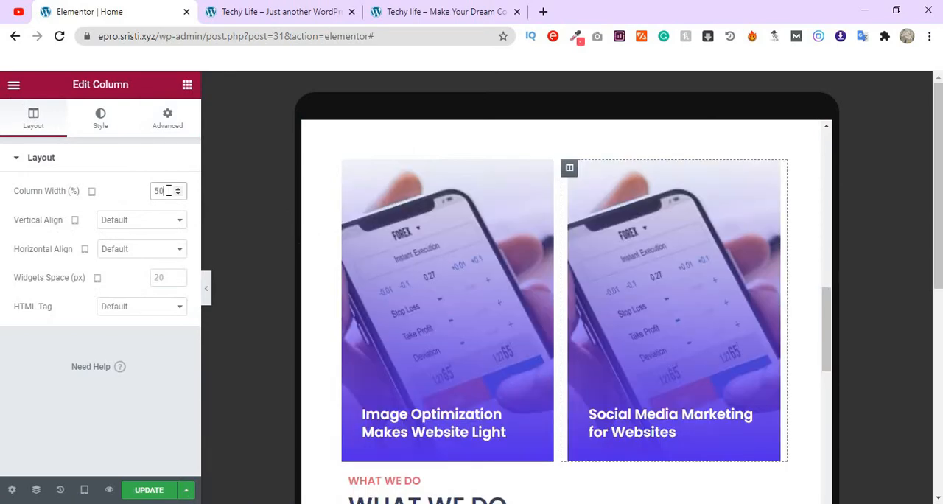
# - Set the tablet width of the What We Do text column to 100% and update the page
pyautogui.scroll(-4, 453, 324)
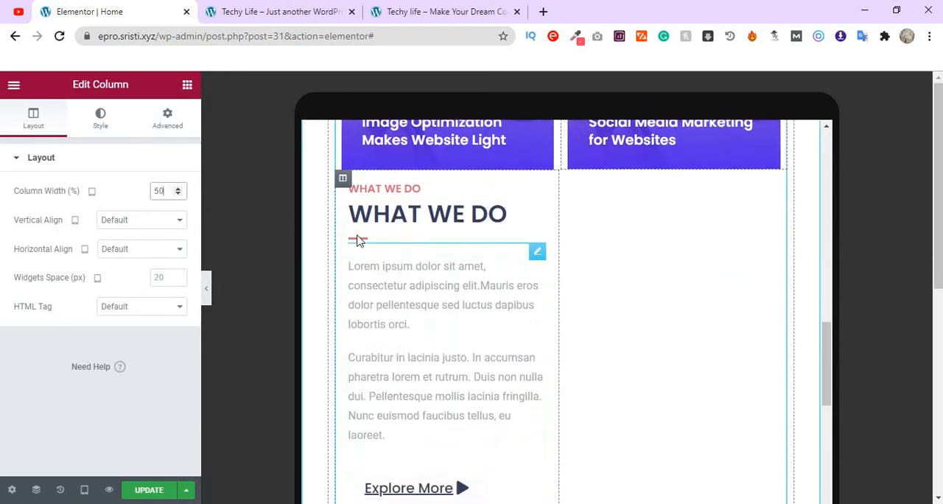
pyautogui.click(344, 180)
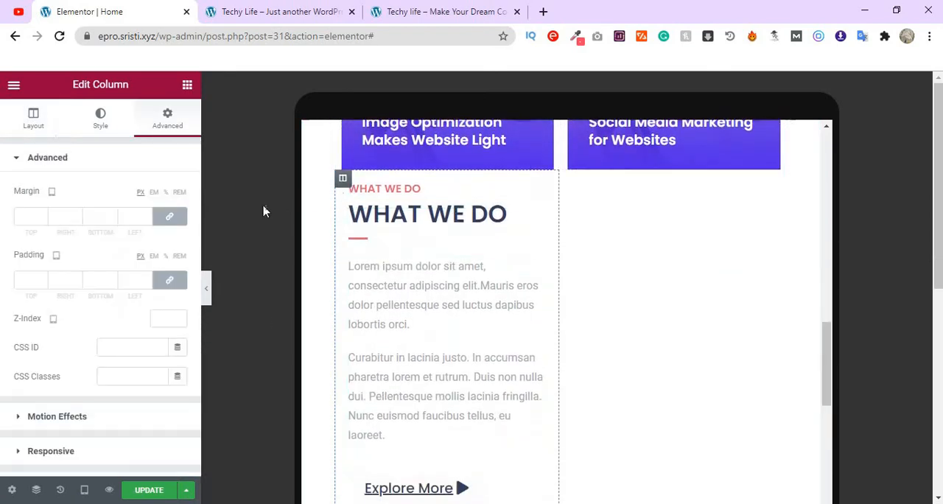
pyautogui.click(26, 124)
pyautogui.write('100')
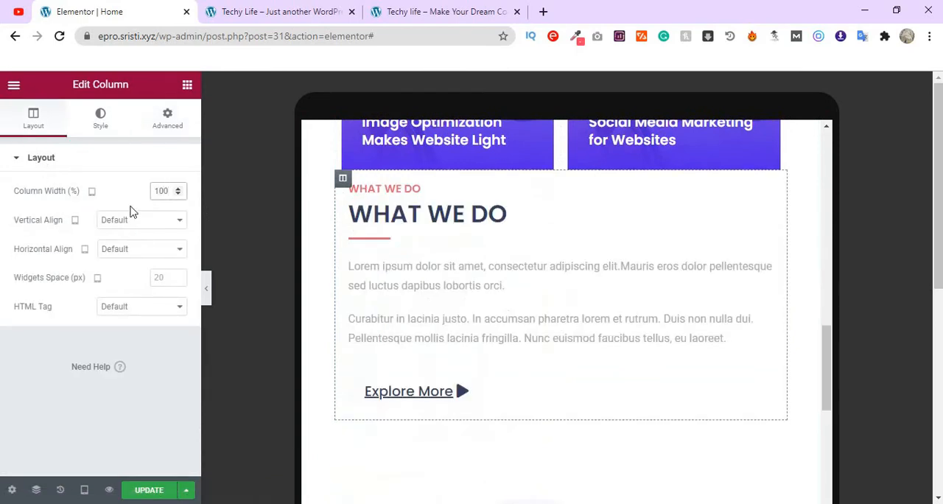
pyautogui.scroll(-4, 540, 413)
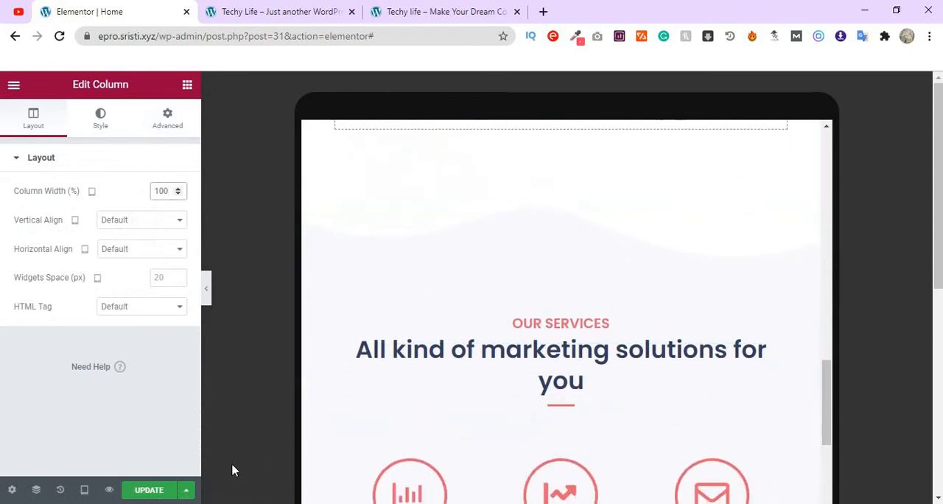
pyautogui.scroll(-3, 751, 422)
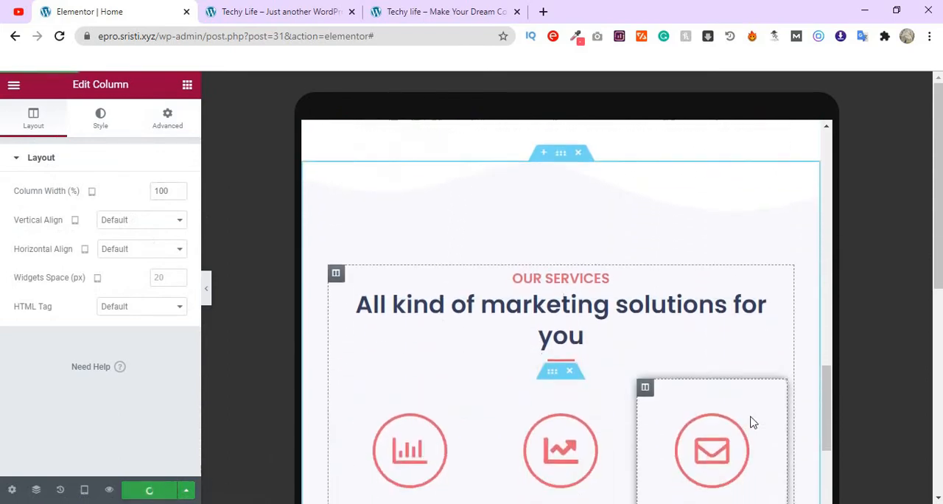
# - Try a tablet width of 100% for the Digital Marketing column in the Our Services section
pyautogui.scroll(4, 751, 420)
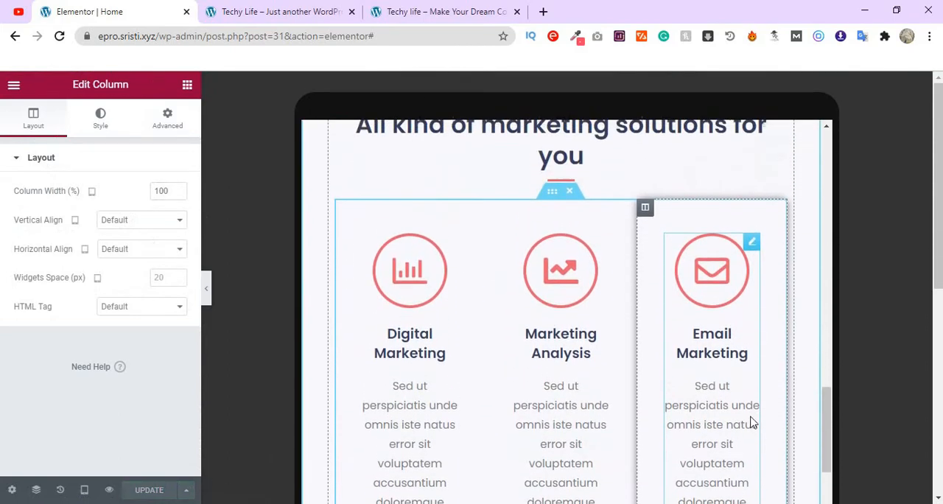
pyautogui.scroll(-2, 651, 362)
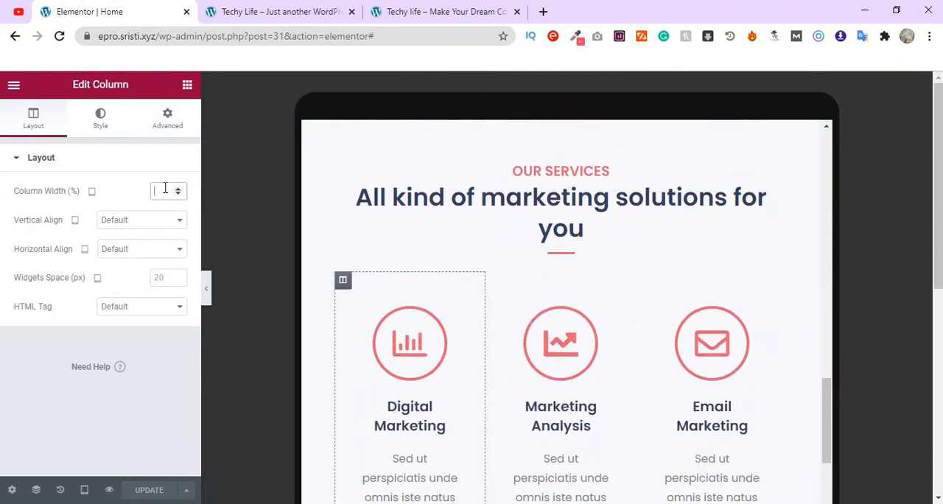
pyautogui.write('00')
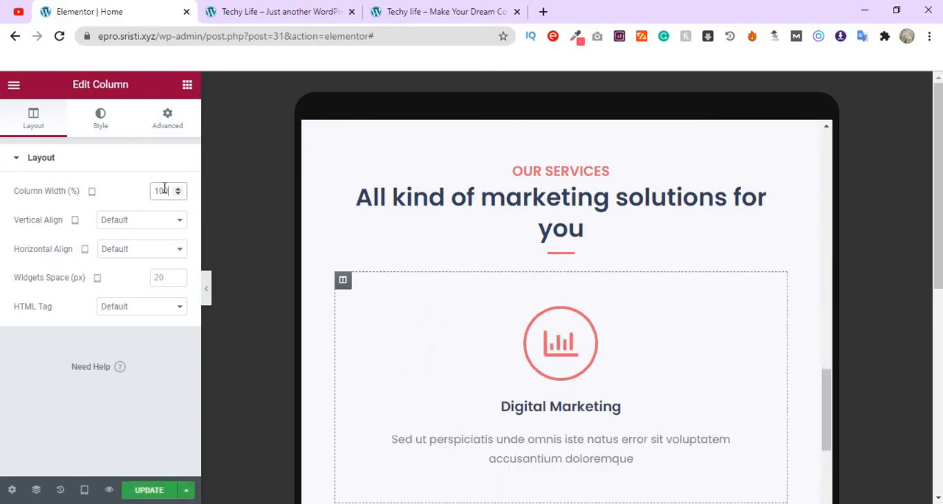
pyautogui.scroll(-3, 644, 420)
pyautogui.scroll(1, 646, 422)
pyautogui.scroll(1, 641, 421)
pyautogui.scroll(-2, 642, 421)
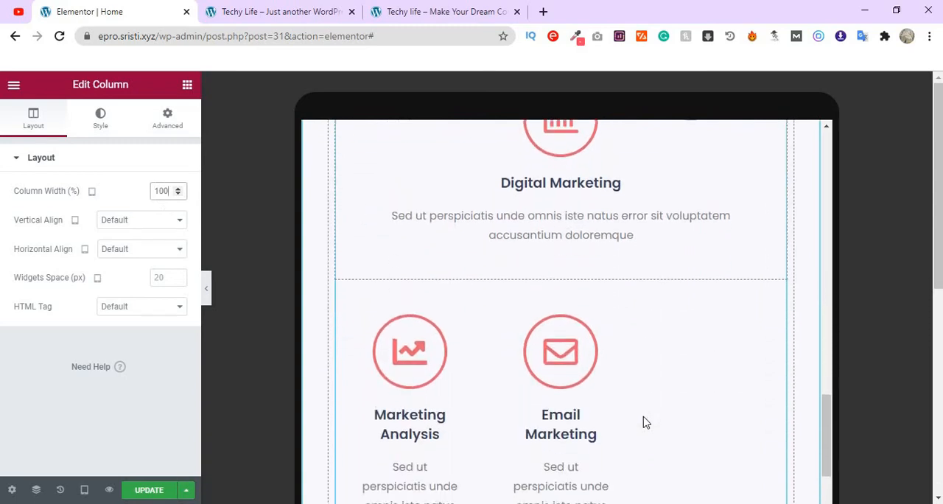
# - Set the tablet widths of the Digital Marketing and Marketing Analysis service columns to 50% each
pyautogui.scroll(1, 546, 354)
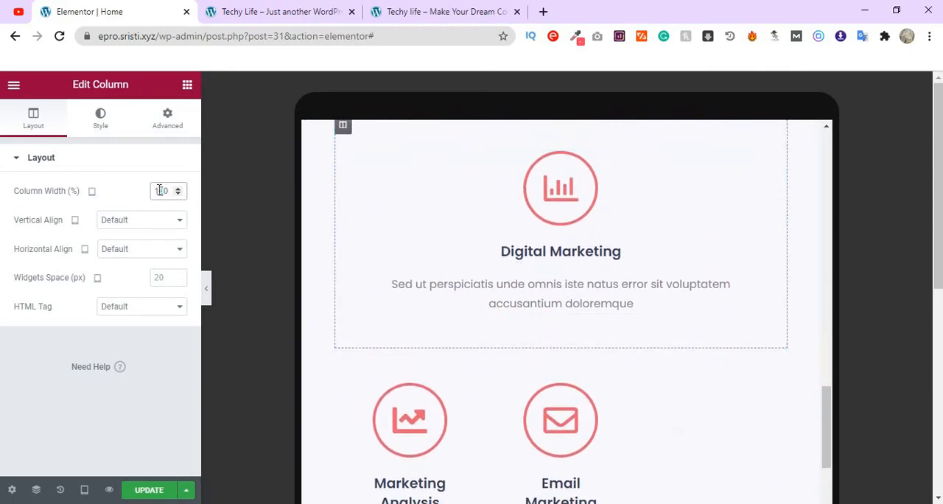
pyautogui.write('50')
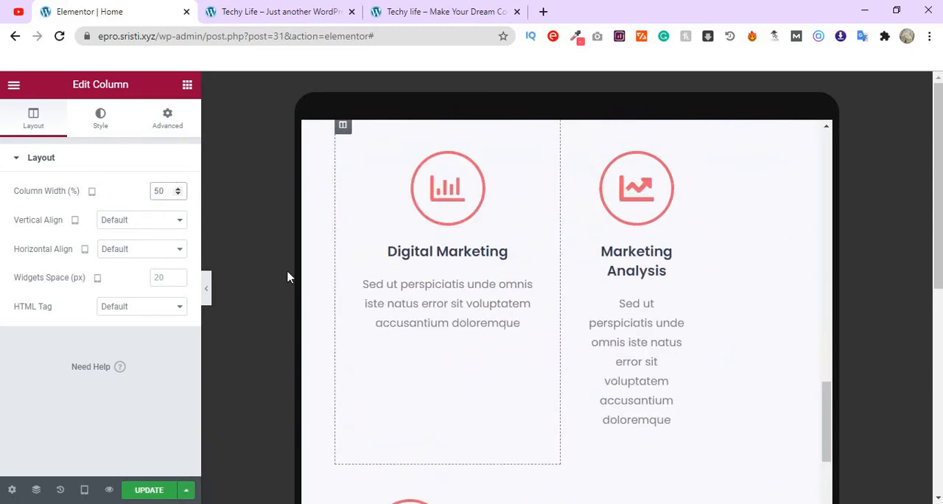
pyautogui.scroll(1, 661, 337)
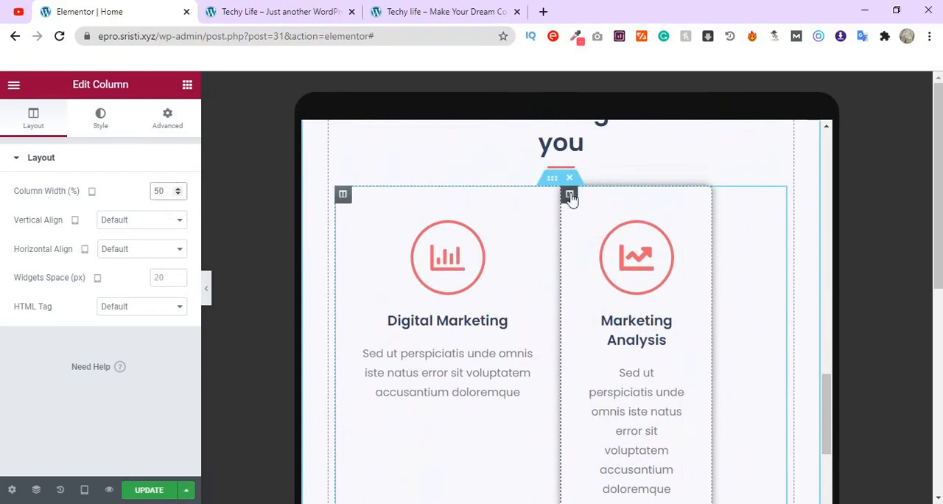
pyautogui.click(162, 190)
pyautogui.write('50')
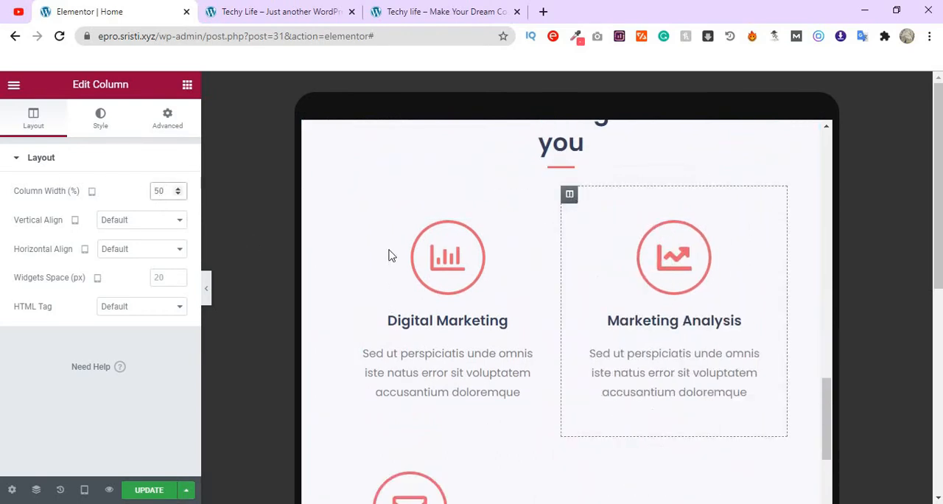
# - Set the tablet width of the Email Marketing service column to 50%
pyautogui.scroll(-8, 501, 285)
pyautogui.scroll(4, 591, 275)
pyautogui.scroll(2, 332, 218)
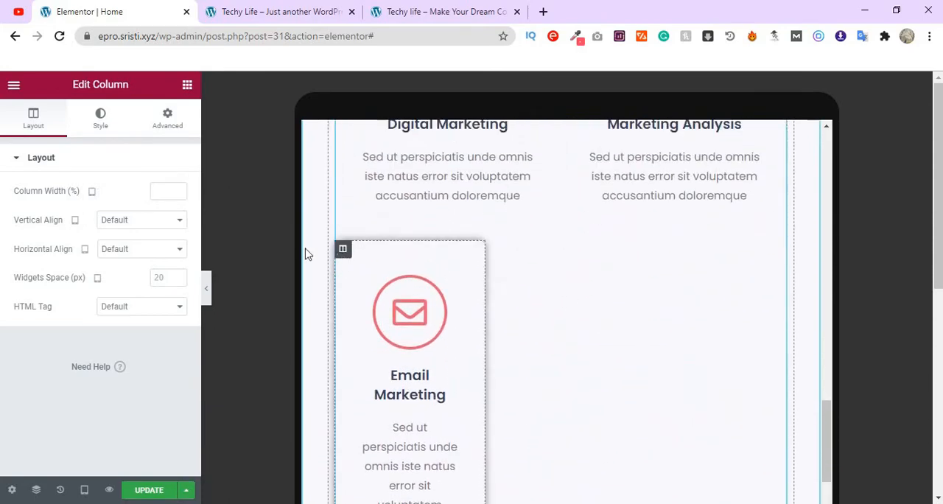
pyautogui.click(165, 192)
pyautogui.write('50')
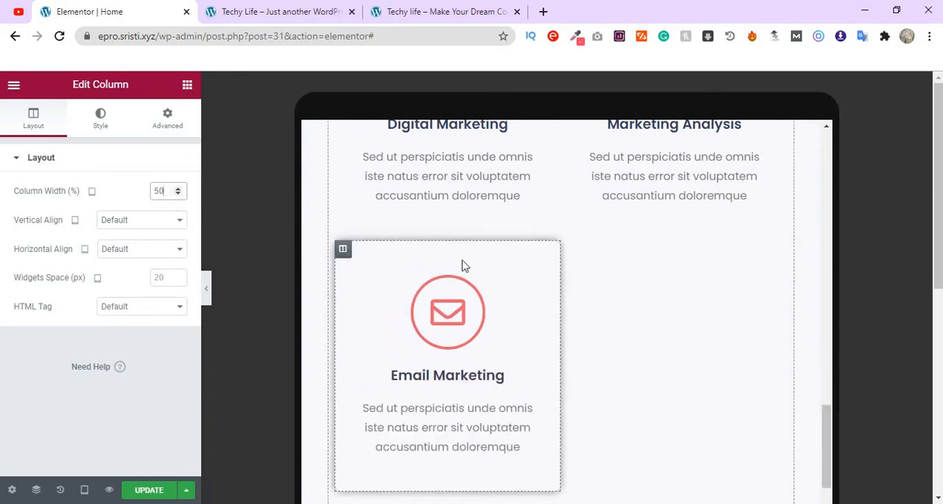
pyautogui.scroll(-3, 463, 263)
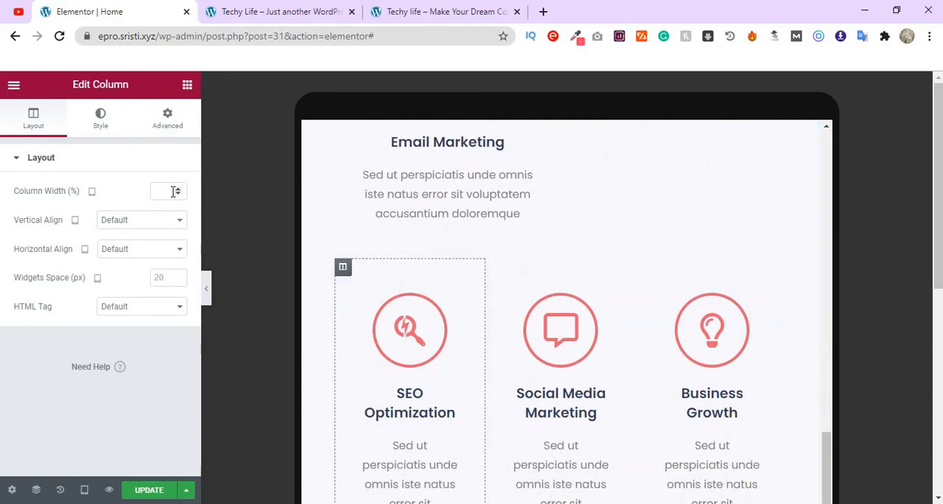
# - Set the tablet width of the SEO Optimization service column to 50%
pyautogui.write('50')
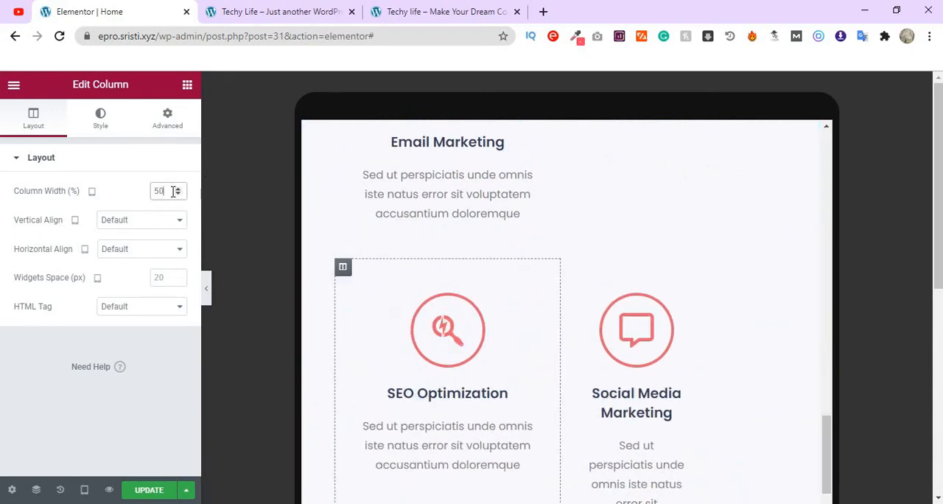
# - Examine how the service columns wrap across both rows of the Our Services section in the tablet preview
pyautogui.scroll(5, 640, 381)
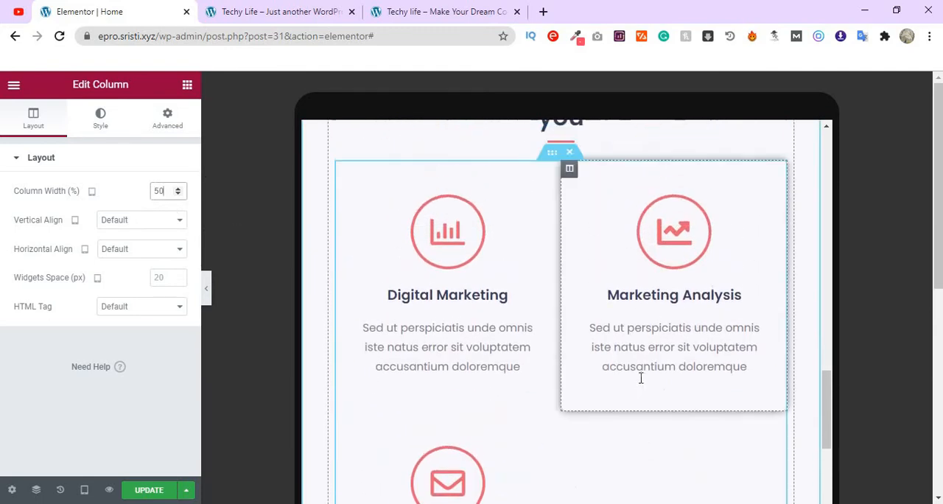
pyautogui.scroll(1, 642, 377)
pyautogui.scroll(-8, 641, 381)
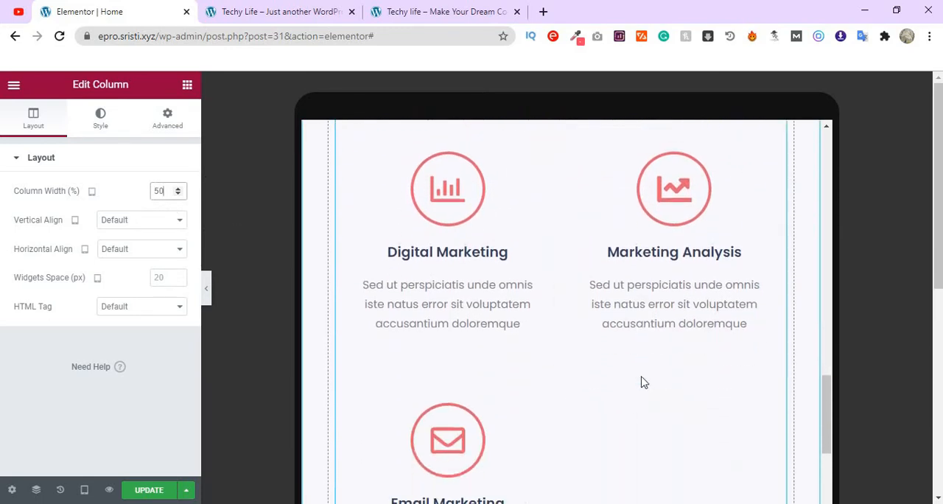
pyautogui.scroll(-3, 642, 381)
pyautogui.scroll(6, 641, 379)
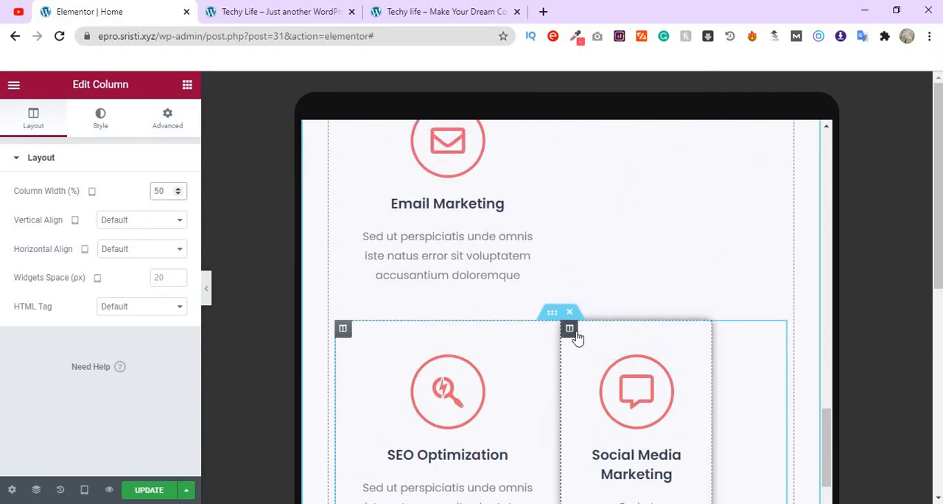
pyautogui.scroll(5, 577, 338)
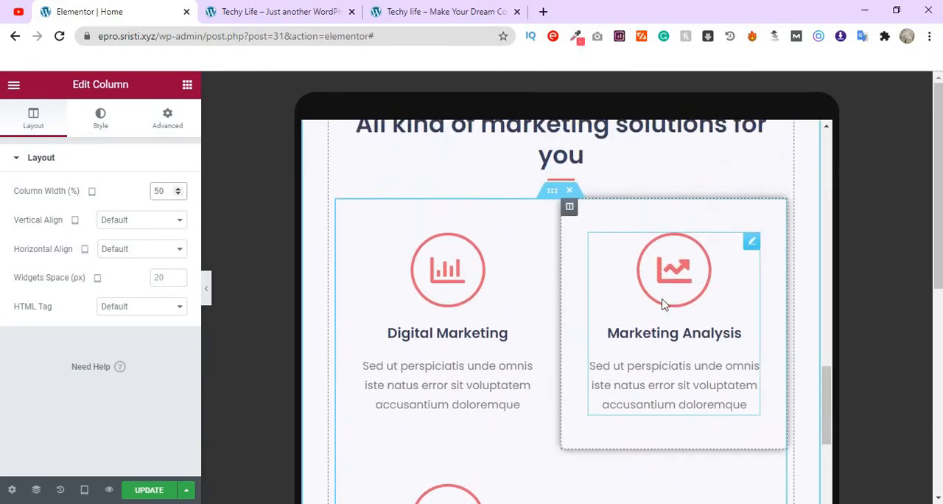
pyautogui.scroll(-5, 679, 301)
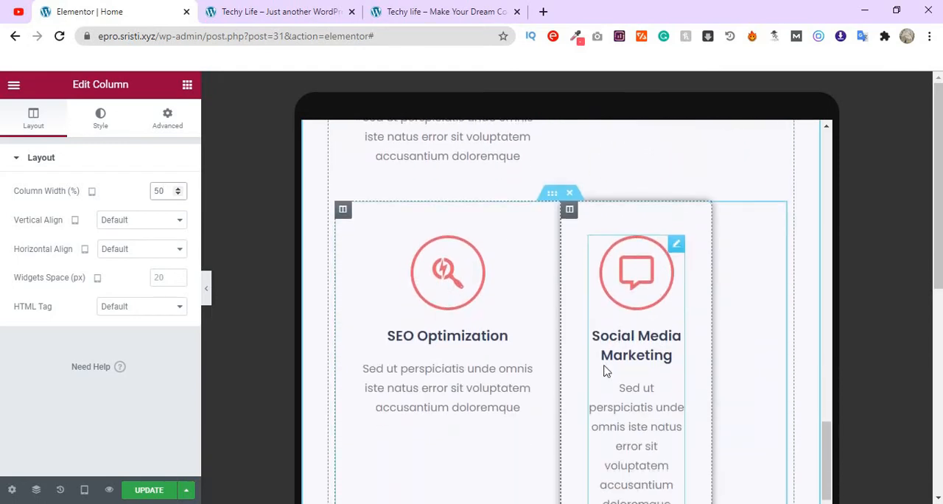
pyautogui.scroll(3, 604, 371)
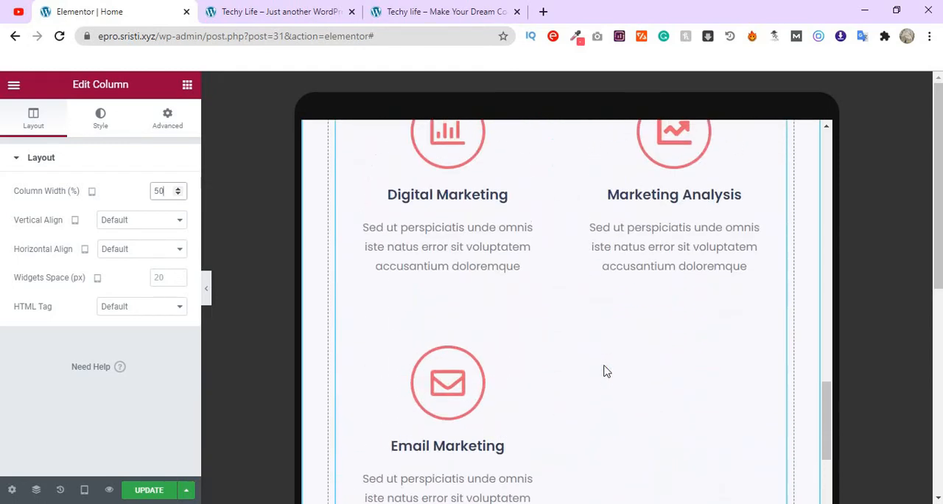
pyautogui.scroll(2, 605, 372)
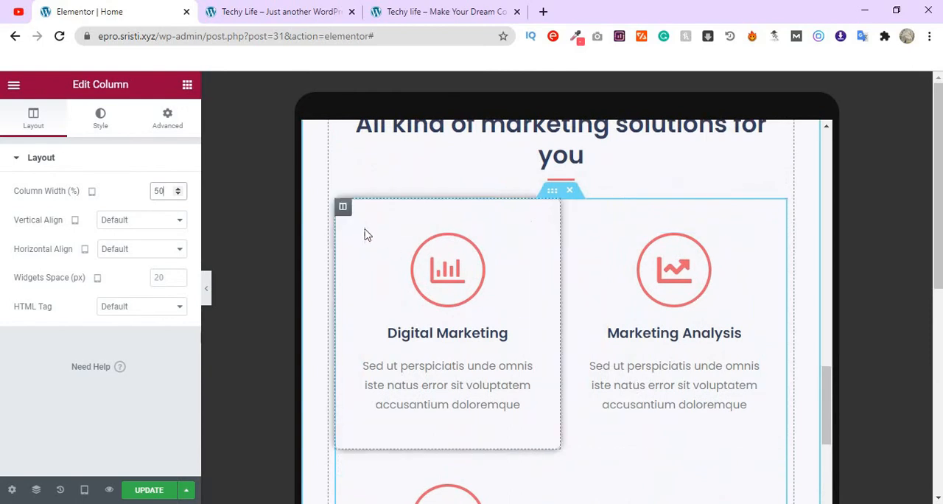
pyautogui.scroll(-5, 668, 445)
pyautogui.scroll(-7, 668, 445)
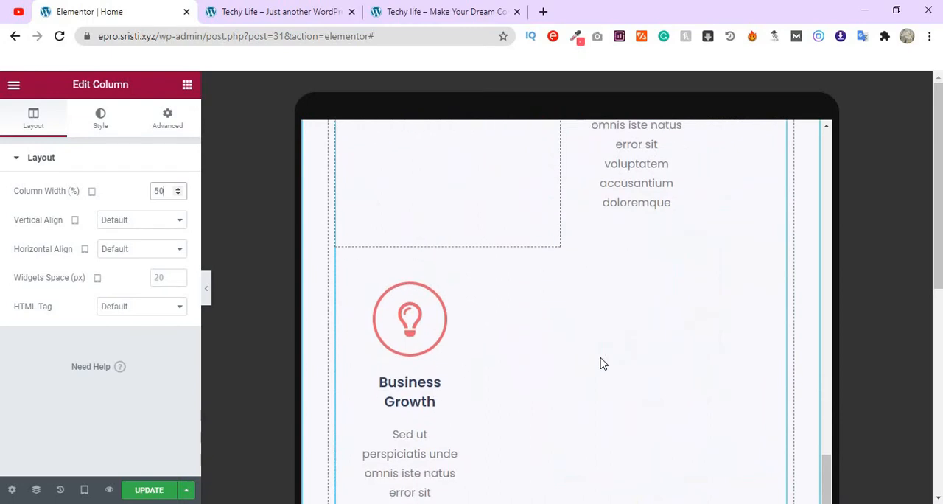
pyautogui.scroll(-1, 601, 362)
pyautogui.scroll(4, 601, 361)
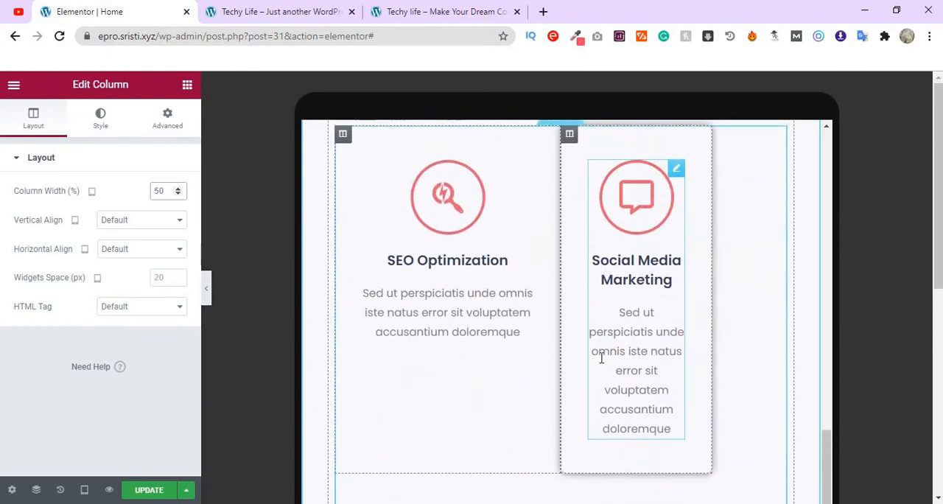
pyautogui.scroll(6, 619, 403)
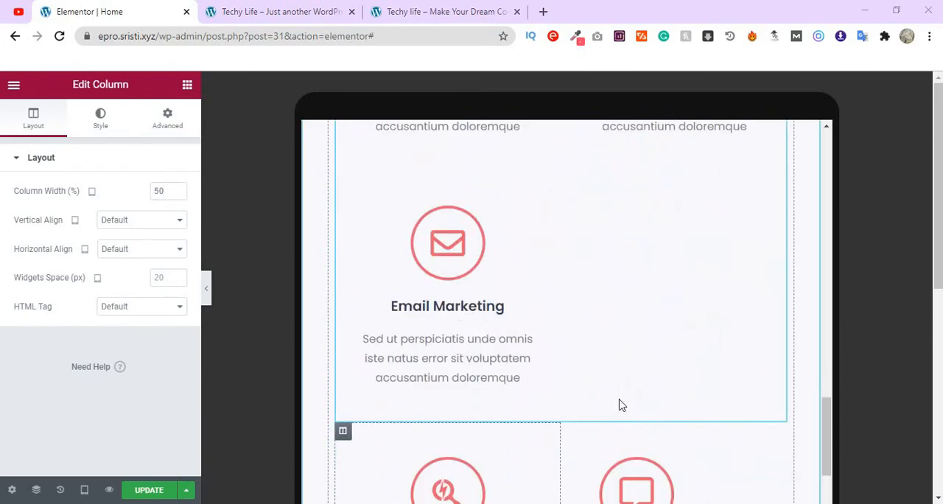
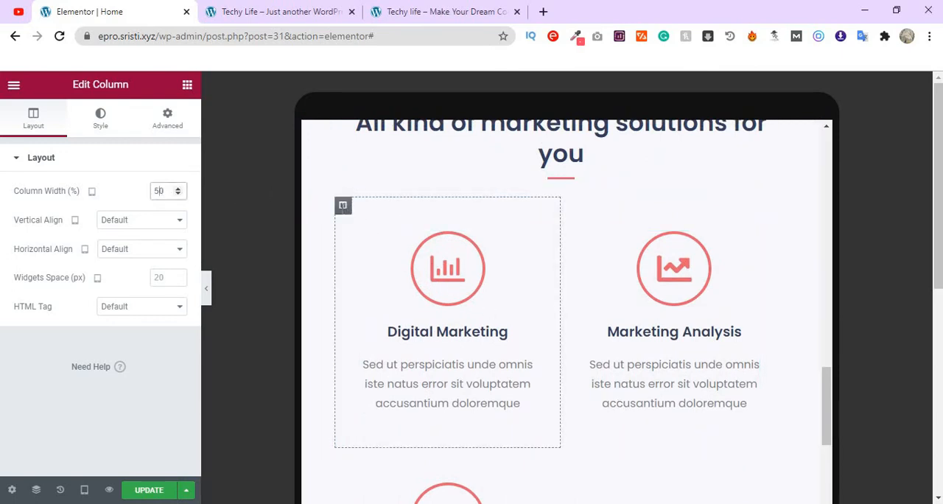
# - Set the tablet widths of the Digital Marketing, Marketing Analysis and Email Marketing service columns to 33% each
pyautogui.doubleClick(160, 191)
pyautogui.write('33')
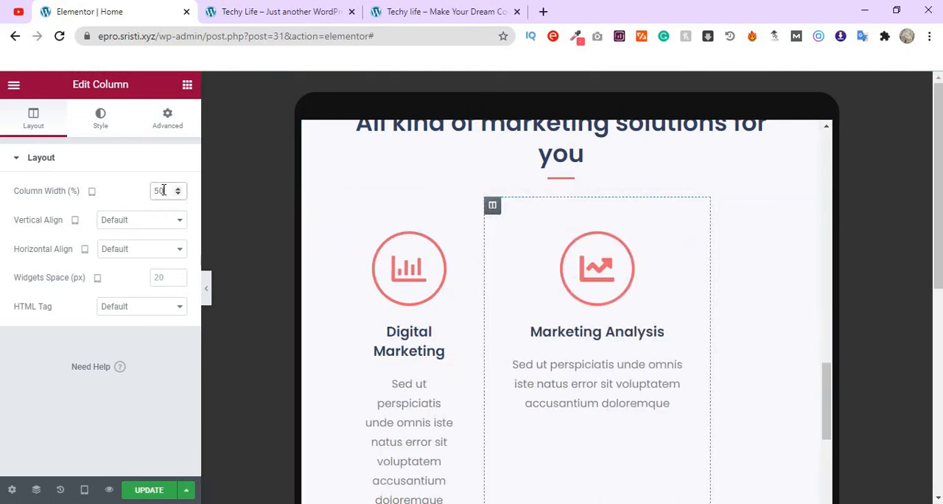
pyautogui.write('33')
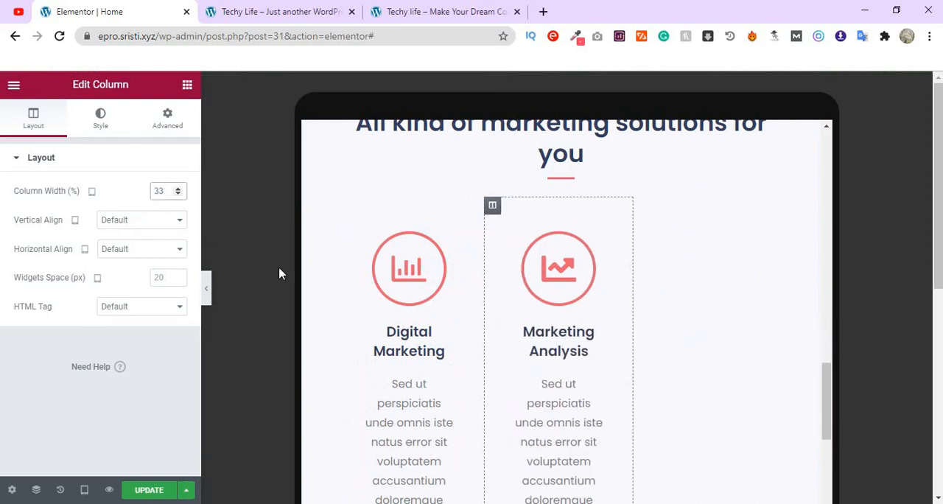
pyautogui.scroll(-4, 450, 324)
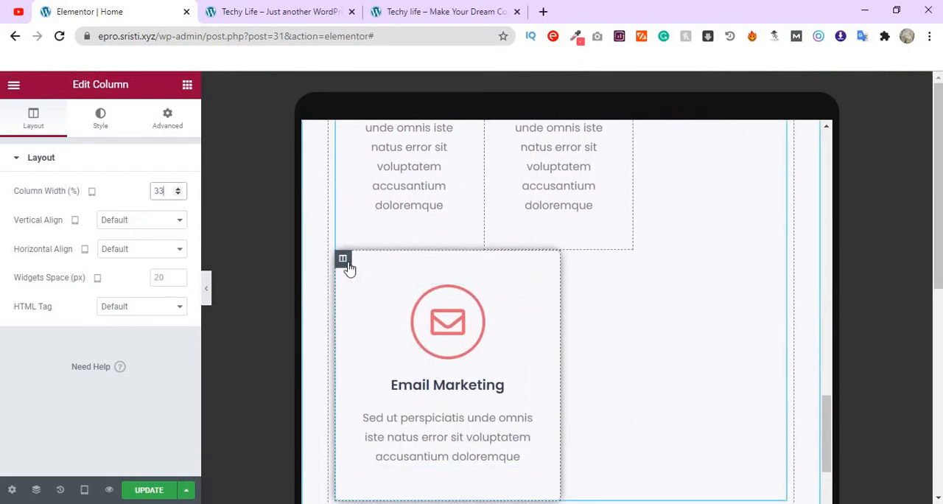
pyautogui.click(347, 263)
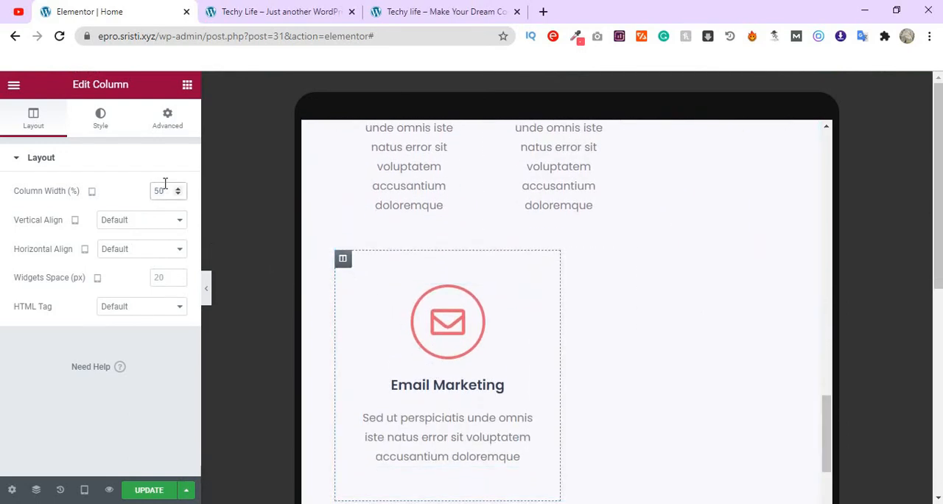
pyautogui.write('33')
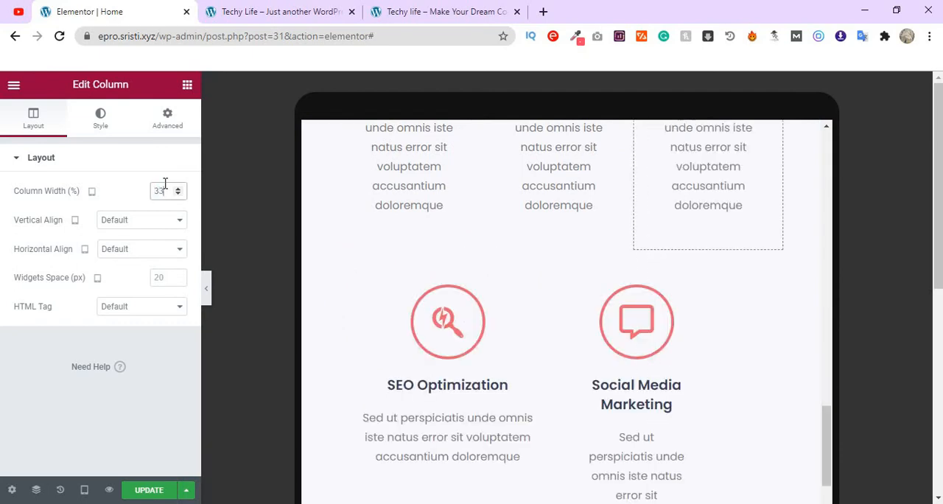
# - Set the tablet width of the SEO Optimization service column to 33%
pyautogui.scroll(-2, 435, 317)
pyautogui.scroll(1, 398, 251)
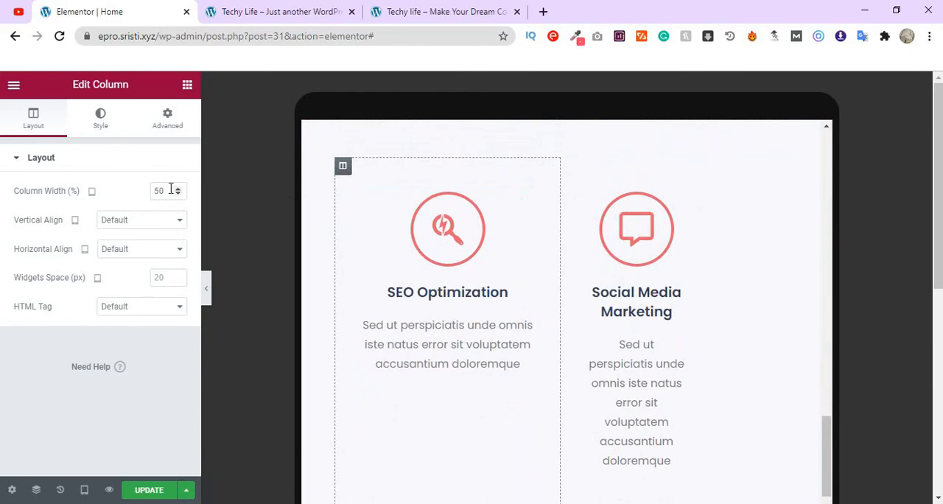
pyautogui.write('33')
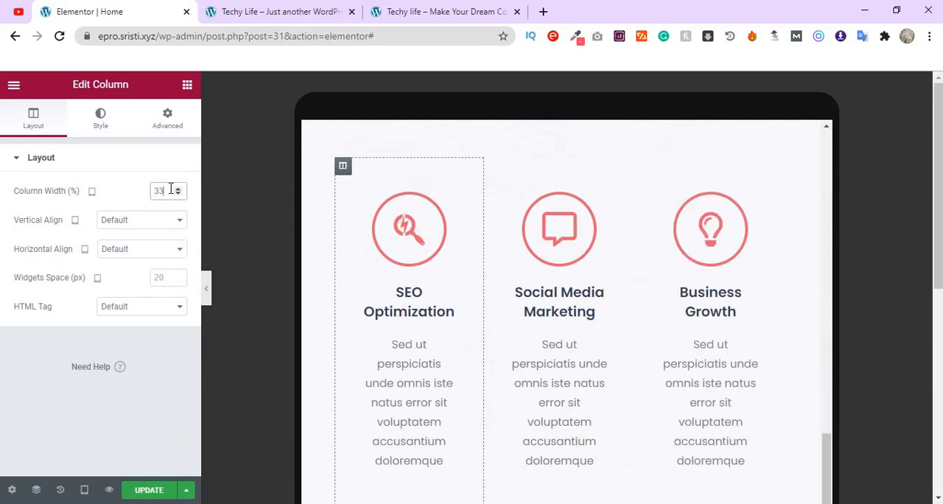
# - Review both rows of service columns in the tablet preview and look through the Digital Marketing icon box's content settings
pyautogui.scroll(-2, 645, 255)
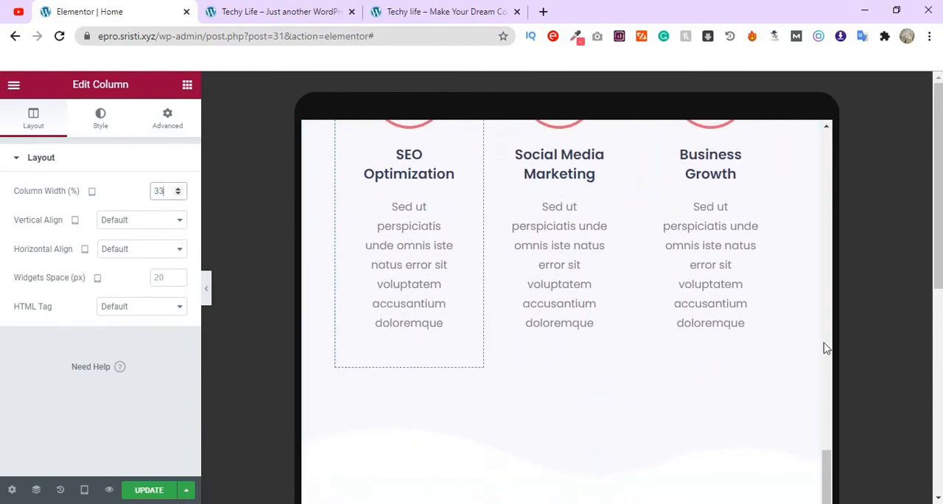
pyautogui.scroll(3, 825, 347)
pyautogui.scroll(4, 826, 348)
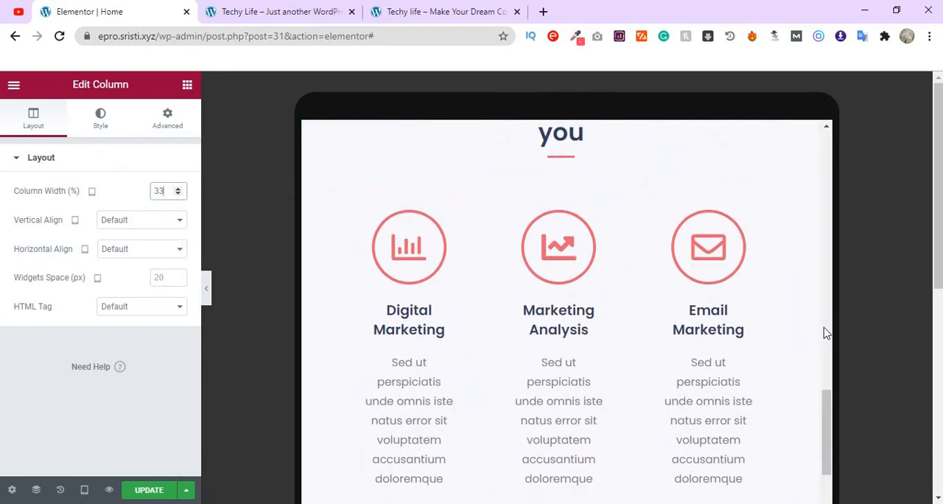
pyautogui.scroll(1, 829, 328)
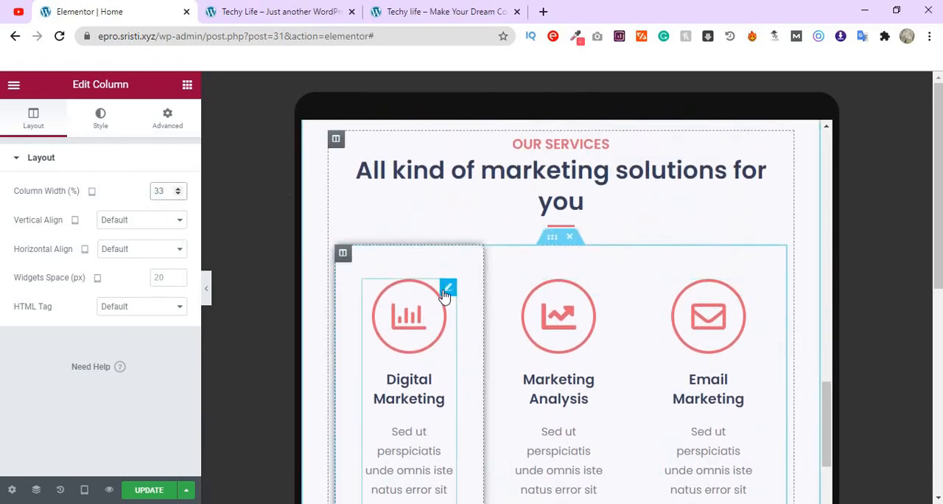
pyautogui.click(447, 289)
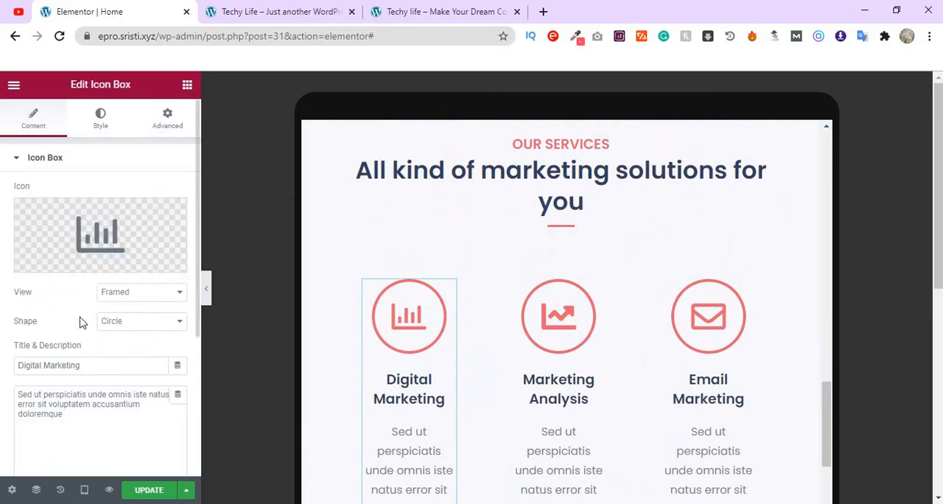
pyautogui.scroll(-2, 81, 320)
pyautogui.scroll(2, 144, 352)
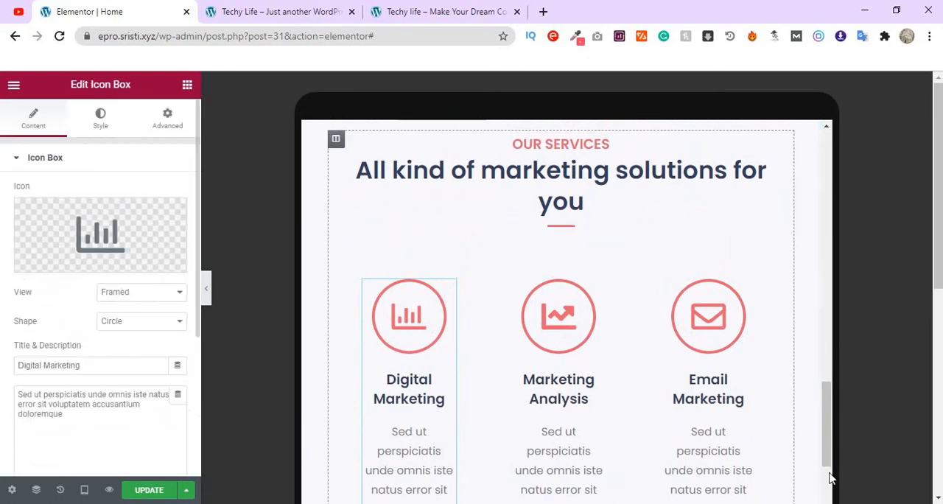
# - Examine the tablet layout of the Testimonials, Blog and closing sections down to the footer and back to the services
pyautogui.scroll(-5, 803, 308)
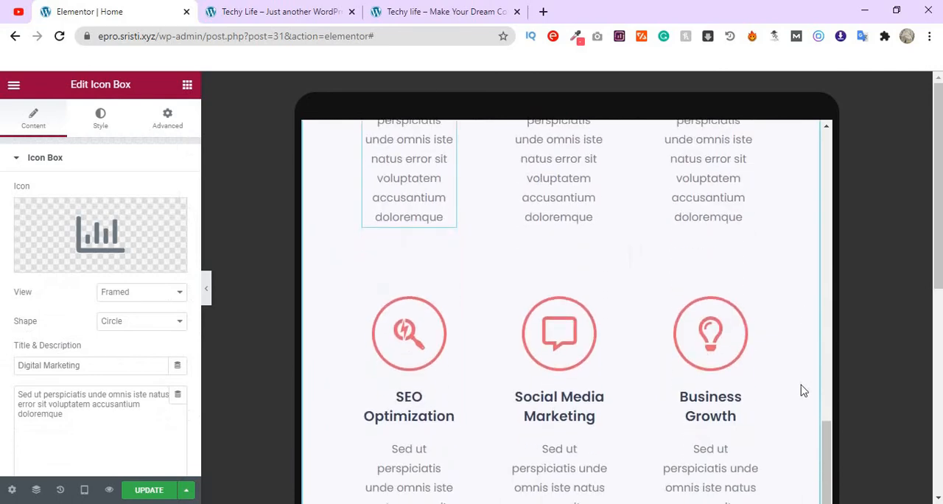
pyautogui.scroll(-7, 804, 391)
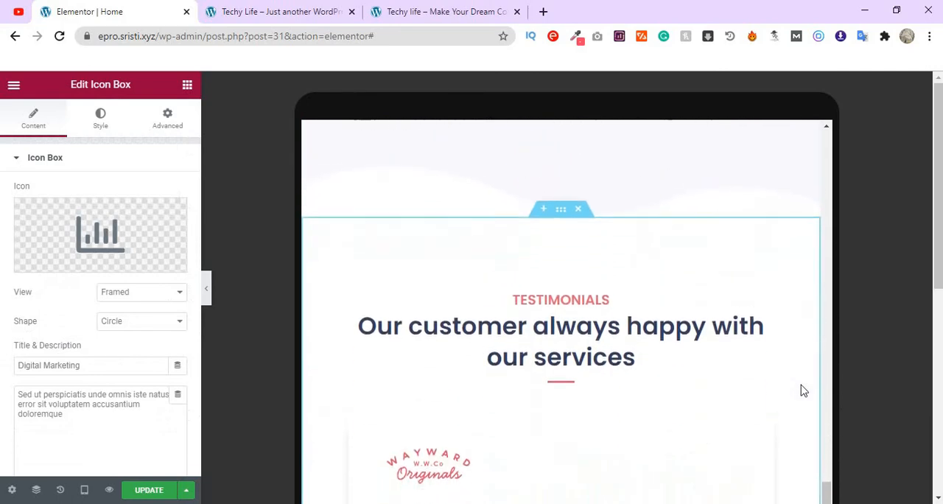
pyautogui.scroll(-2, 820, 432)
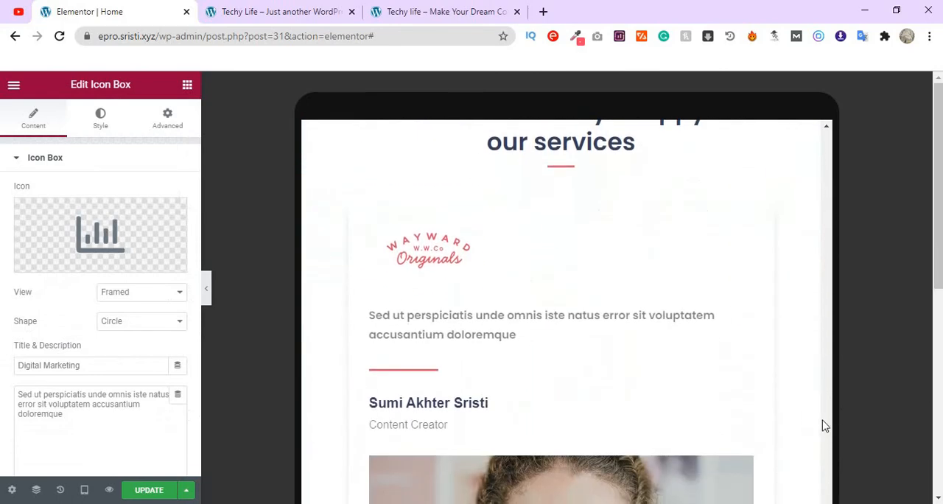
pyautogui.scroll(-8, 825, 426)
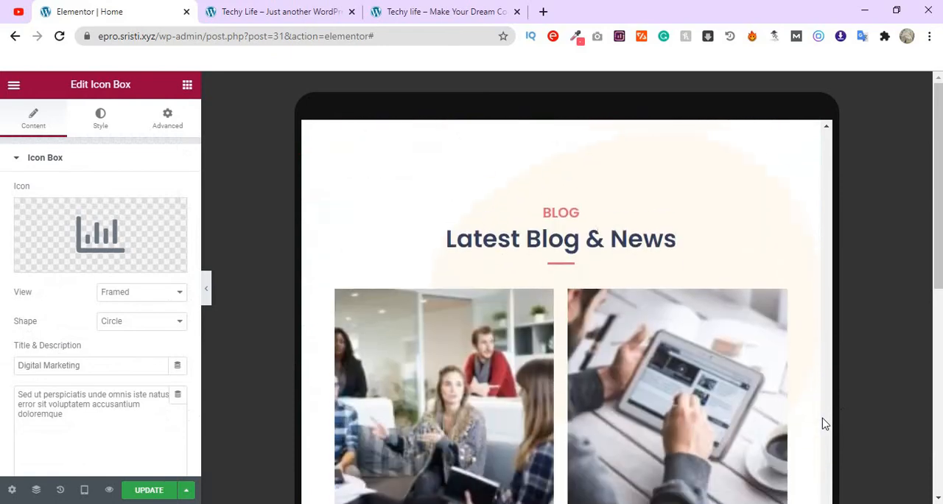
pyautogui.scroll(-7, 825, 424)
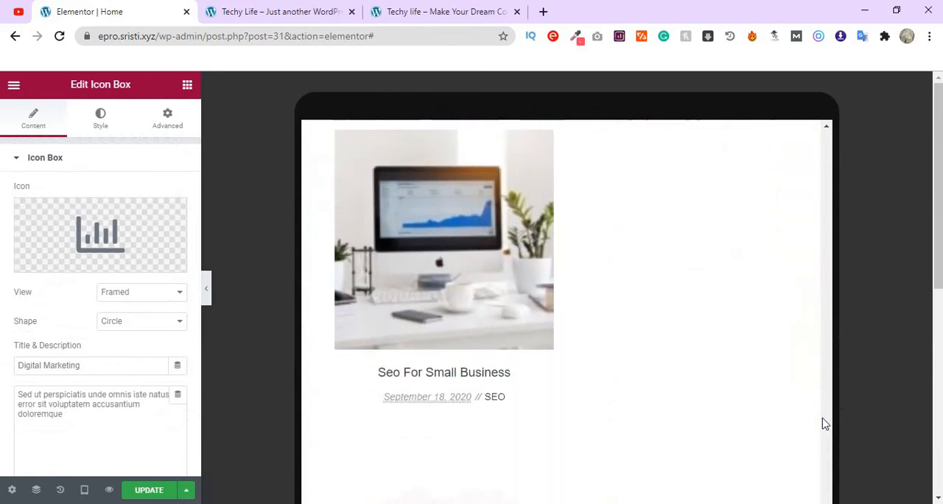
pyautogui.scroll(-8, 825, 425)
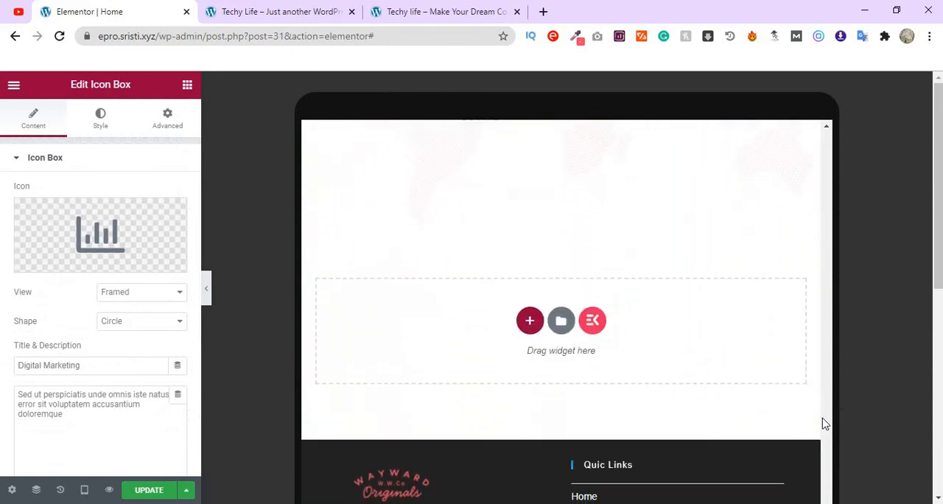
pyautogui.scroll(20, 825, 423)
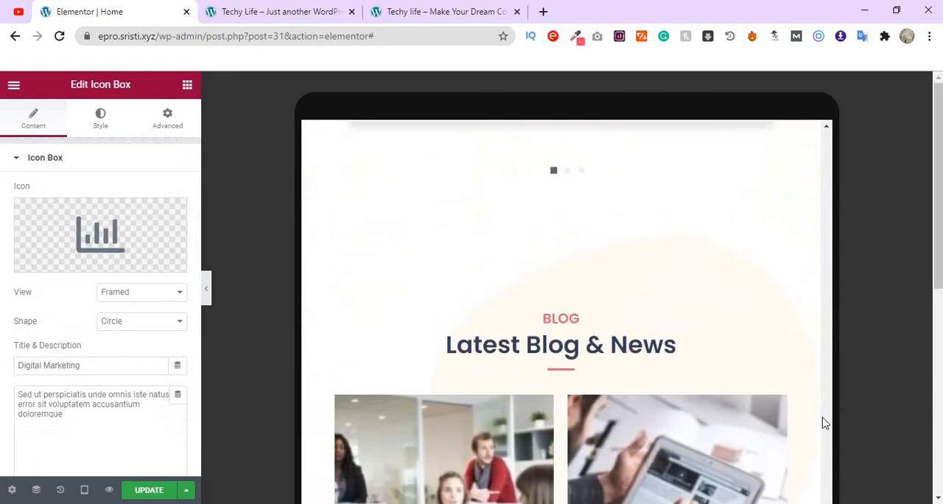
pyautogui.scroll(15, 825, 423)
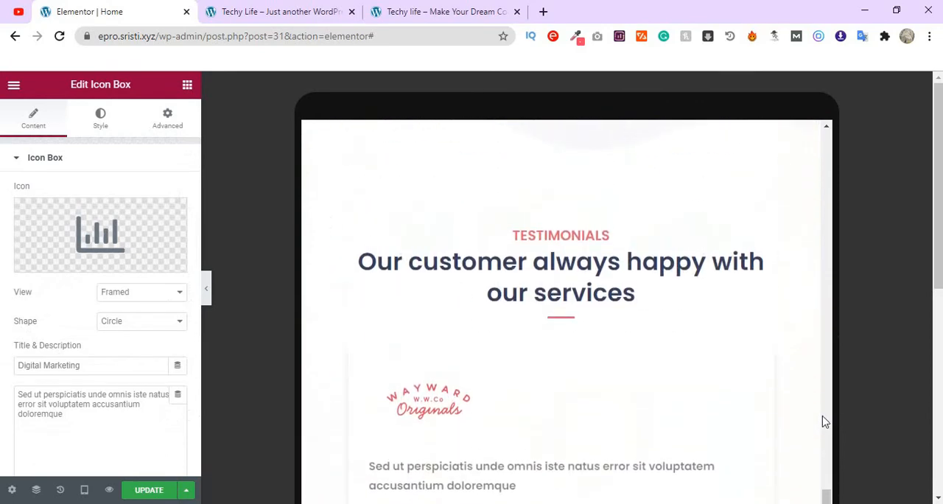
pyautogui.scroll(5, 825, 421)
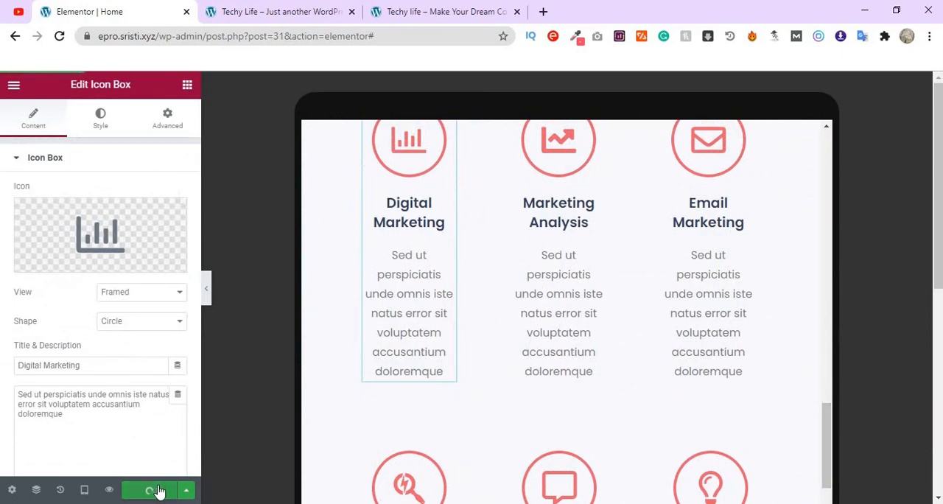
# - Switch the responsive preview to desktop and check the page layout from the hero section to the bottom
pyautogui.click(85, 492)
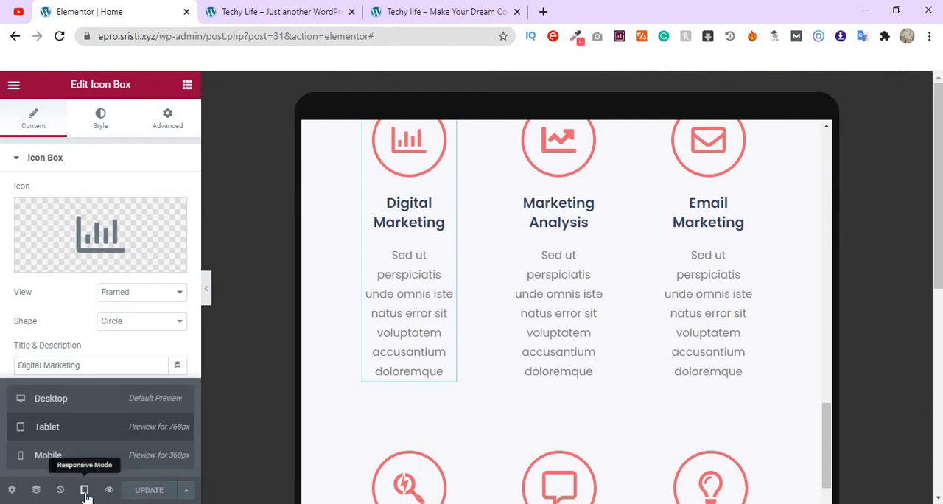
pyautogui.click(107, 407)
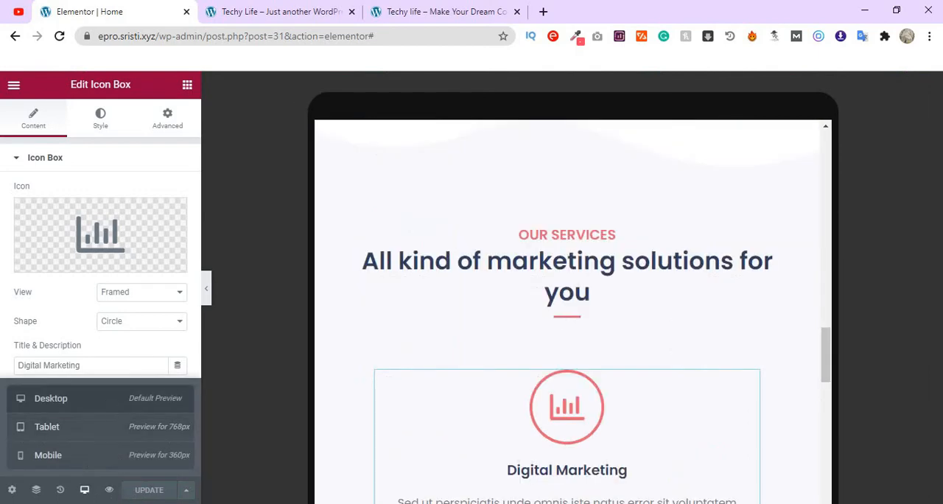
pyautogui.scroll(15, 649, 428)
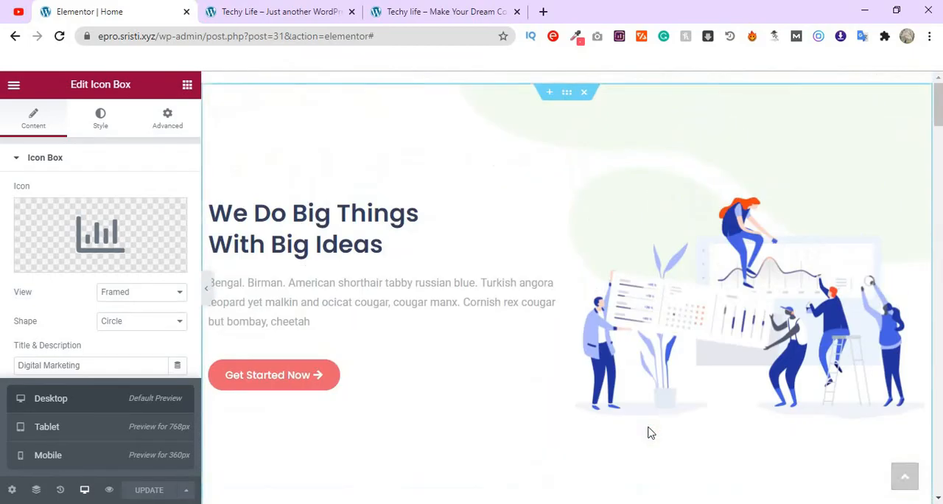
pyautogui.scroll(-20, 649, 433)
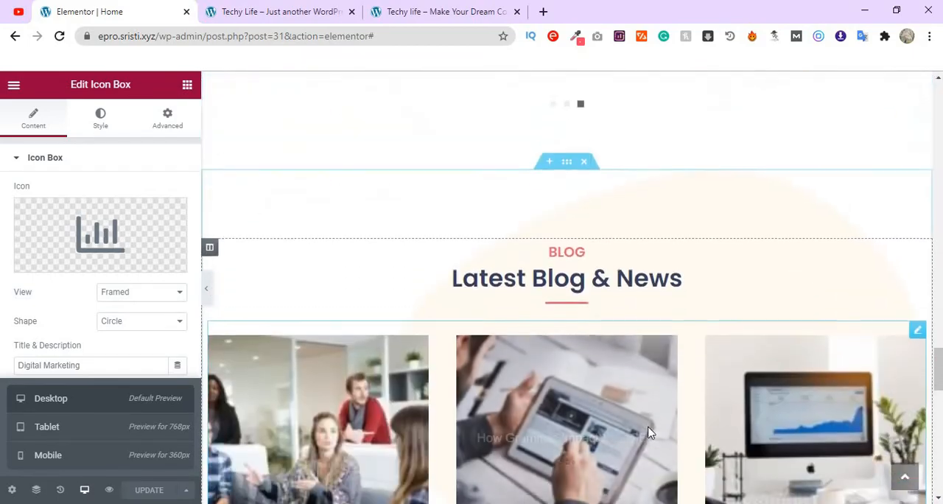
pyautogui.scroll(-10, 650, 433)
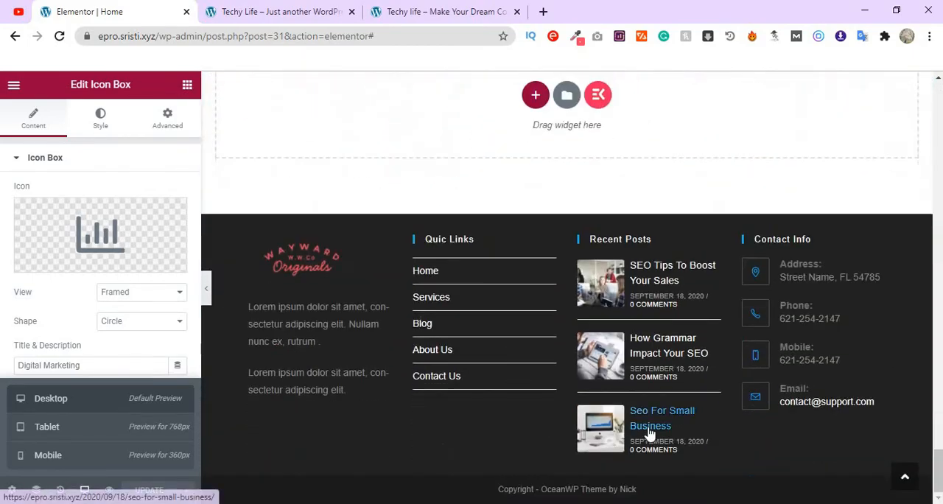
pyautogui.scroll(5, 649, 433)
pyautogui.scroll(1, 649, 433)
# - Switch the responsive preview to mobile and go to the hero section
pyautogui.click(85, 463)
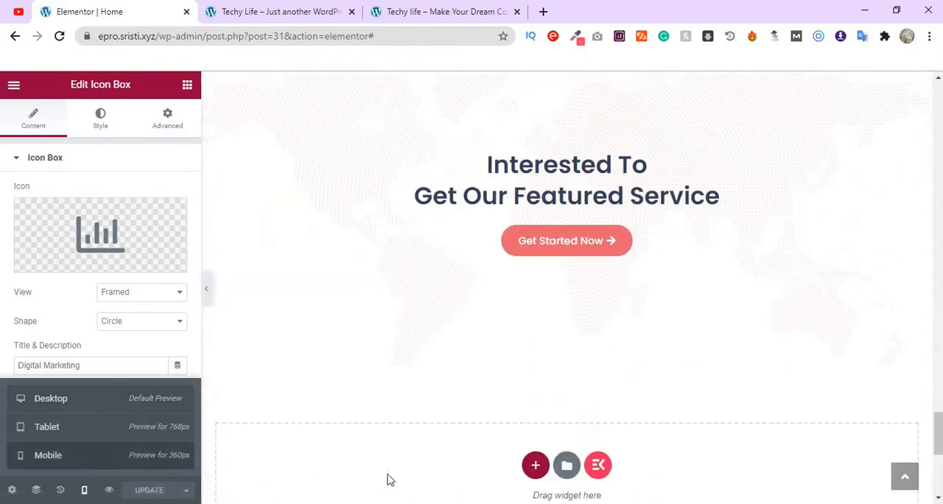
pyautogui.scroll(10, 669, 438)
pyautogui.scroll(10, 672, 434)
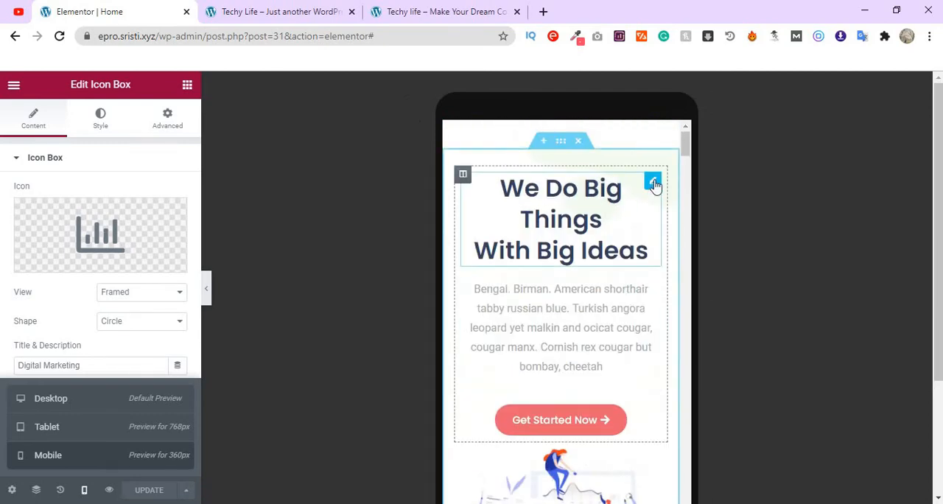
# - Set the mobile font size of the "We Do Big Things With Big Ideas" heading to 25 px
pyautogui.click(653, 182)
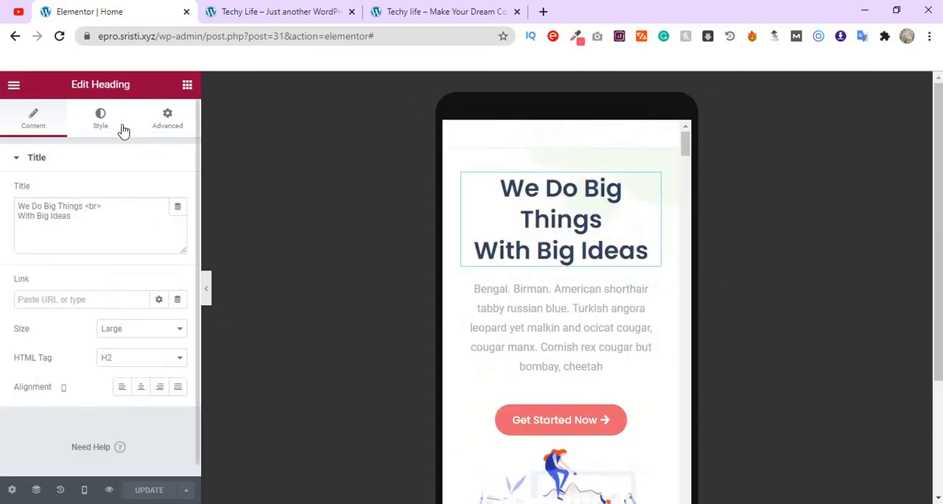
pyautogui.click(96, 121)
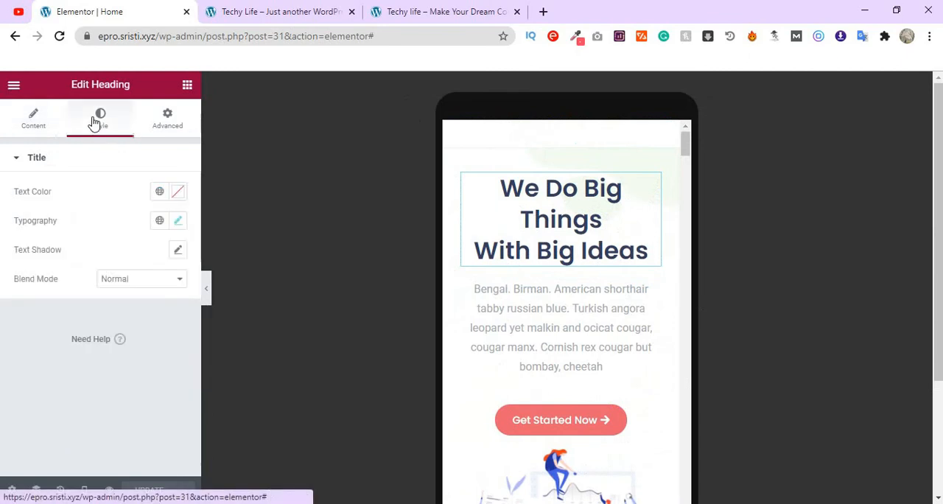
pyautogui.click(178, 223)
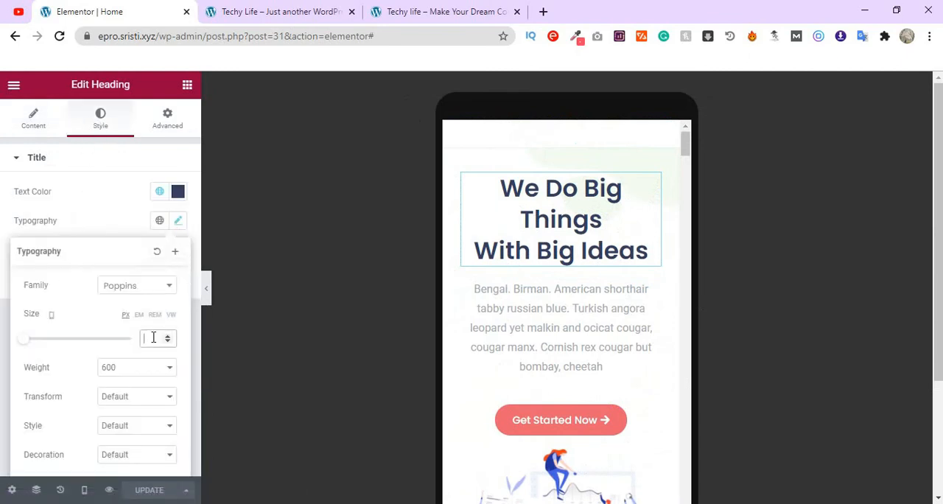
pyautogui.click(153, 337)
pyautogui.write('20')
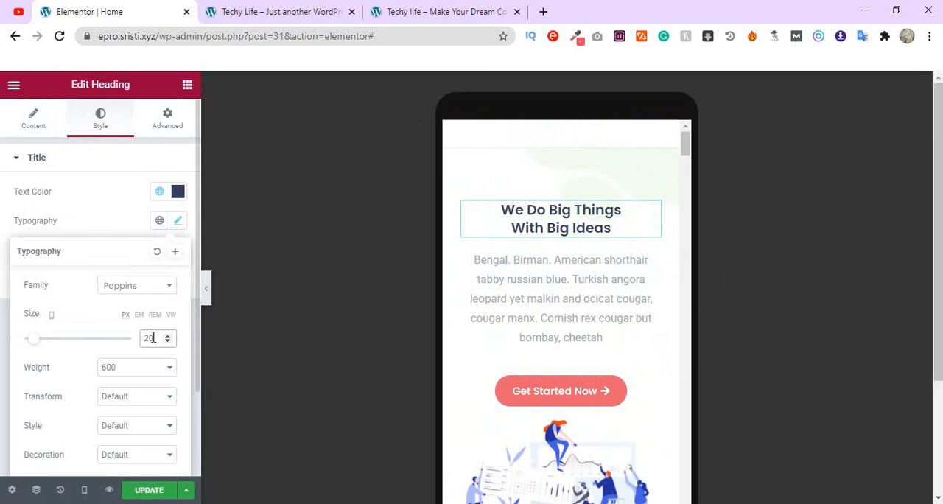
pyautogui.click(166, 336)
pyautogui.click(166, 336)
pyautogui.click(167, 336)
pyautogui.click(166, 336)
pyautogui.click(166, 336)
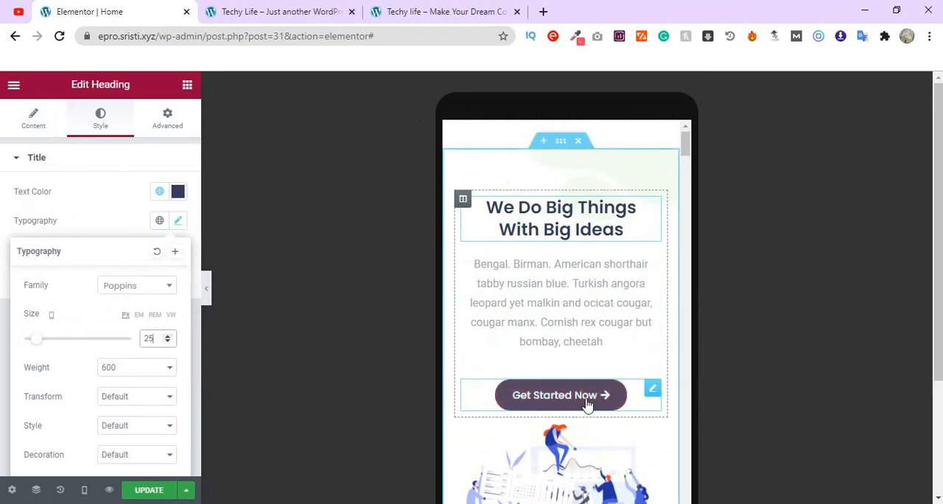
# - Examine the mobile layout of the hero, About Us and image card sections
pyautogui.scroll(-3, 597, 343)
pyautogui.scroll(-3, 600, 311)
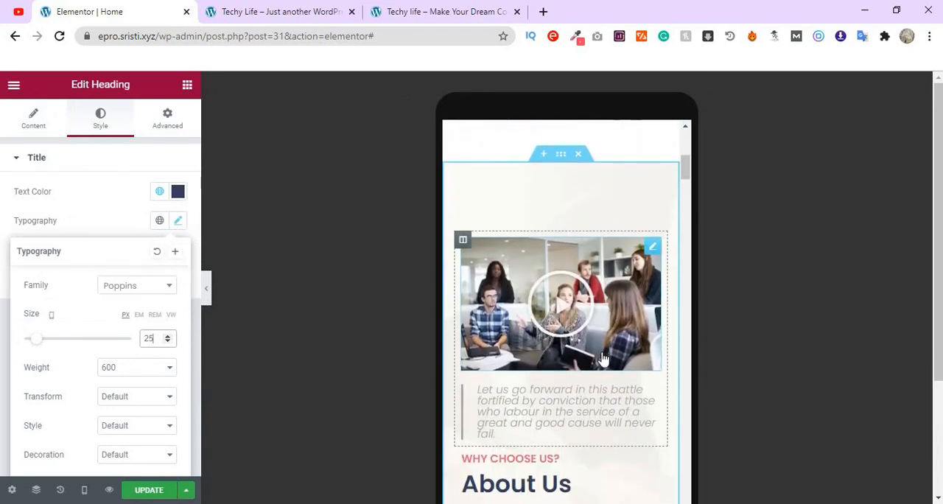
pyautogui.scroll(2, 582, 320)
pyautogui.scroll(-7, 581, 322)
pyautogui.scroll(-5, 580, 328)
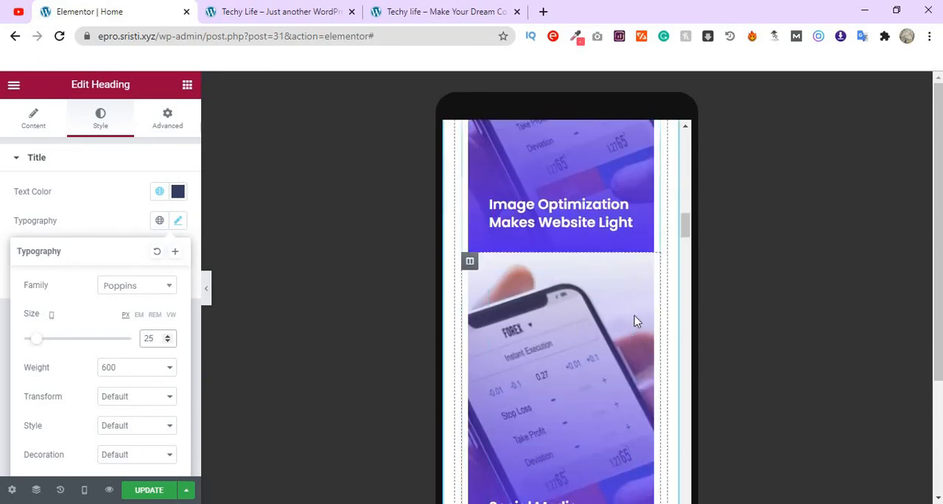
pyautogui.scroll(3, 633, 305)
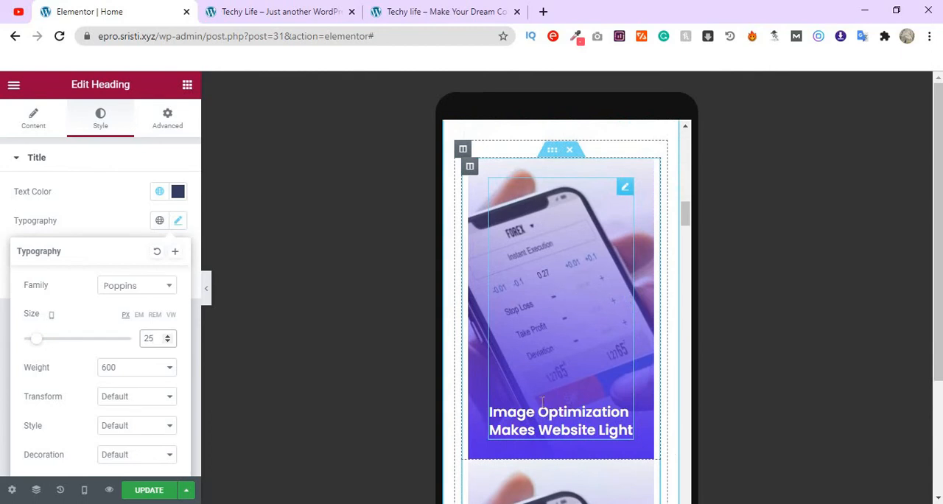
pyautogui.scroll(-4, 548, 377)
# - Unlink the mobile margins of the "Image Optimization Makes Website Light" card's column and set its bottom margin to 10 px
pyautogui.scroll(2, 549, 295)
pyautogui.scroll(2, 548, 295)
pyautogui.click(470, 220)
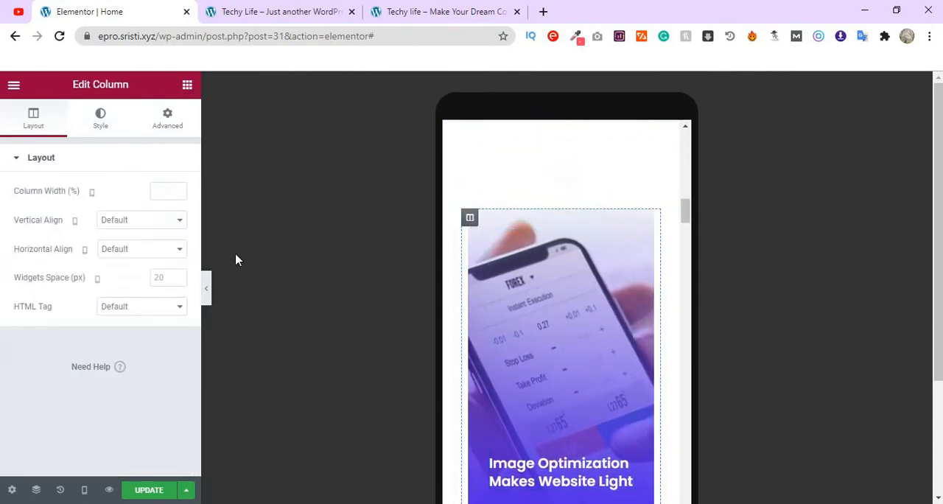
pyautogui.click(164, 122)
pyautogui.scroll(-1, 149, 268)
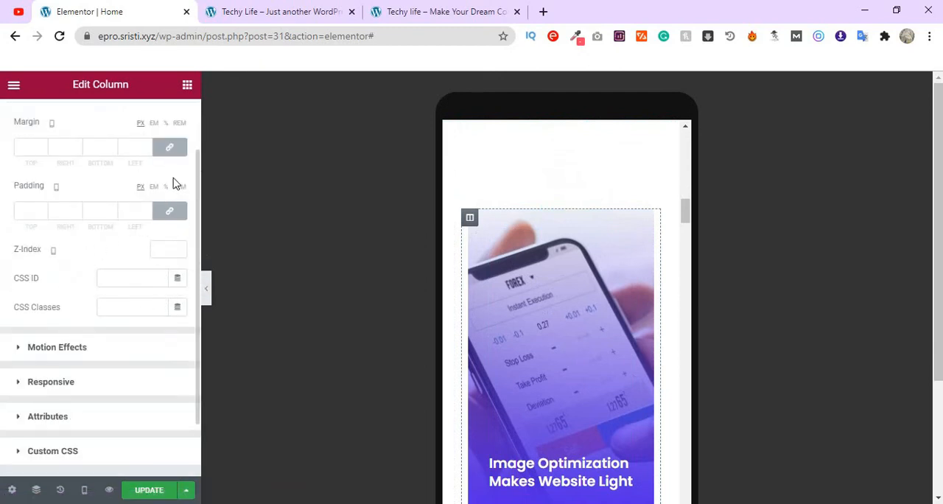
pyautogui.click(169, 152)
pyautogui.scroll(1, 143, 222)
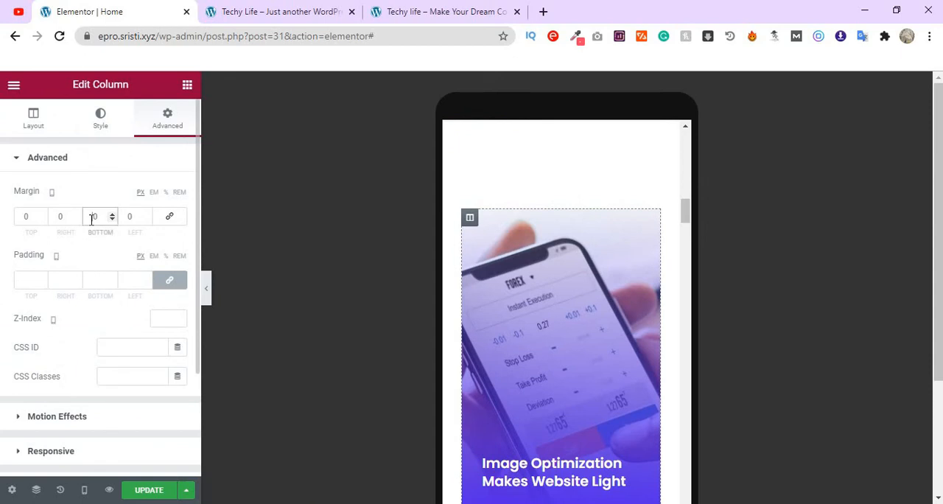
pyautogui.scroll(-4, 505, 270)
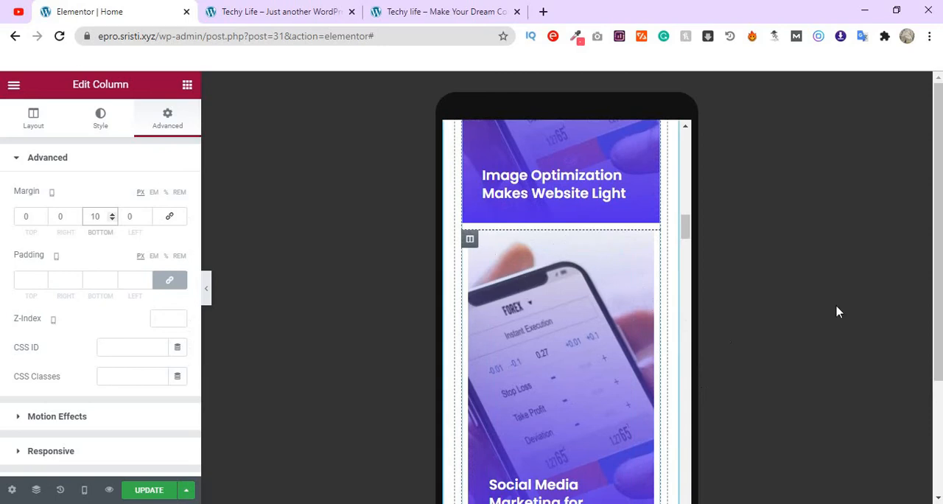
# - Reduce the mobile bottom margin of the "Image Optimization Makes Website Light" card's column to 5 px
pyautogui.click(470, 242)
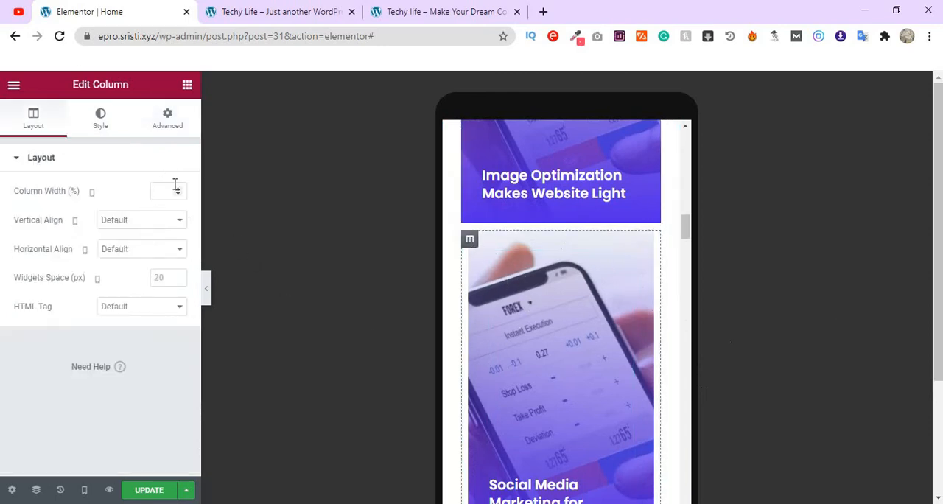
pyautogui.click(168, 118)
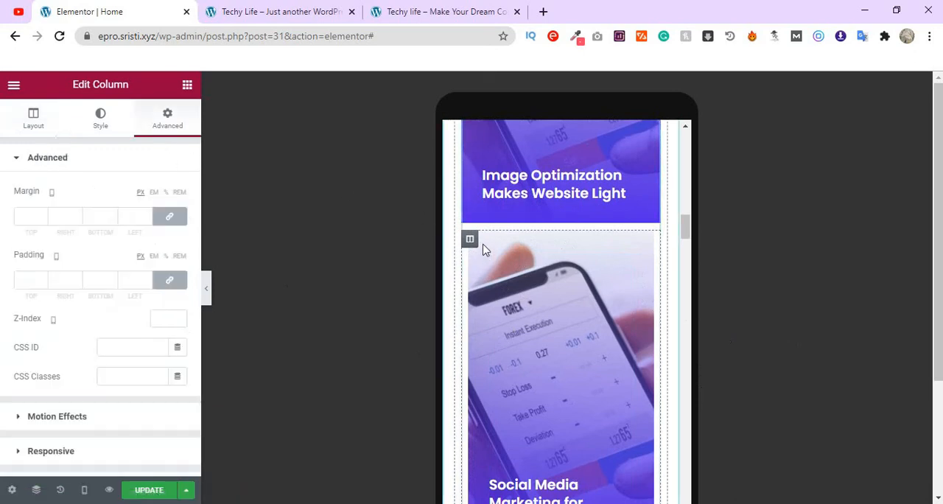
pyautogui.scroll(3, 484, 248)
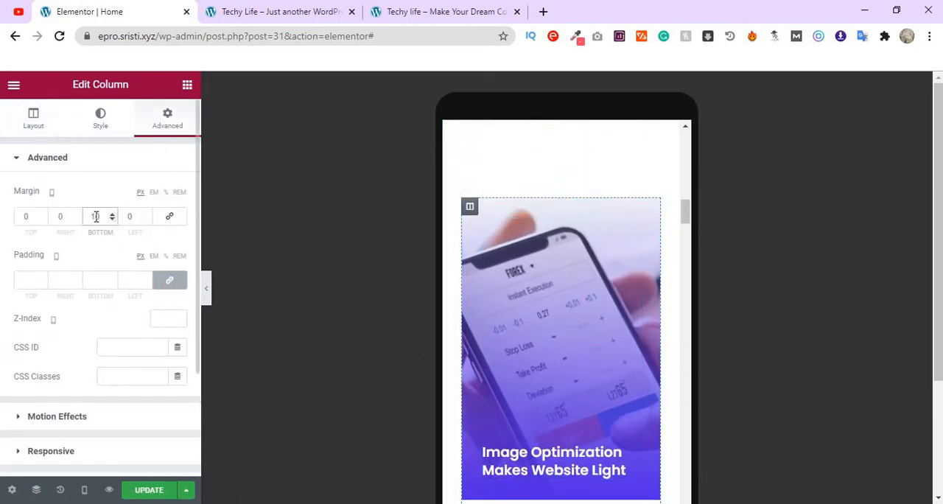
pyautogui.write('5')
pyautogui.scroll(-3, 543, 310)
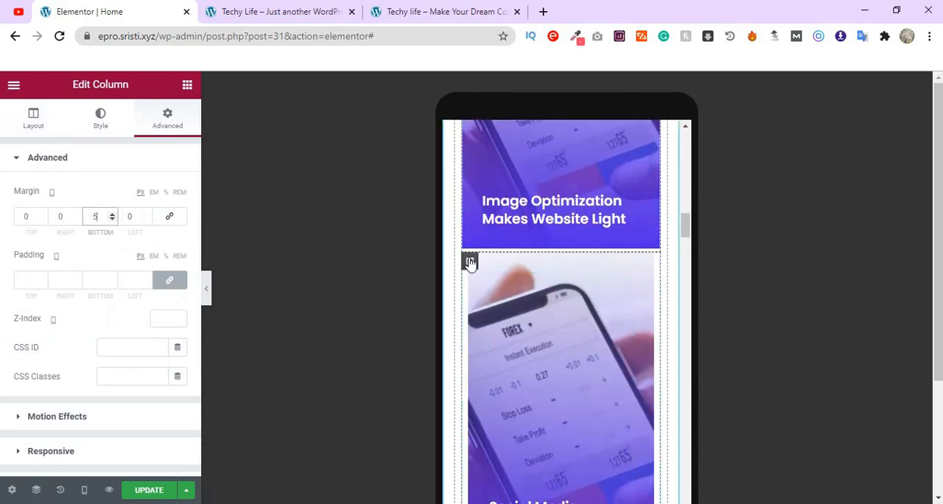
# - Unlink the mobile margins of the "Social Media Marketing" image card's column and set its top margin to 5 px
pyautogui.click(470, 260)
pyautogui.click(180, 218)
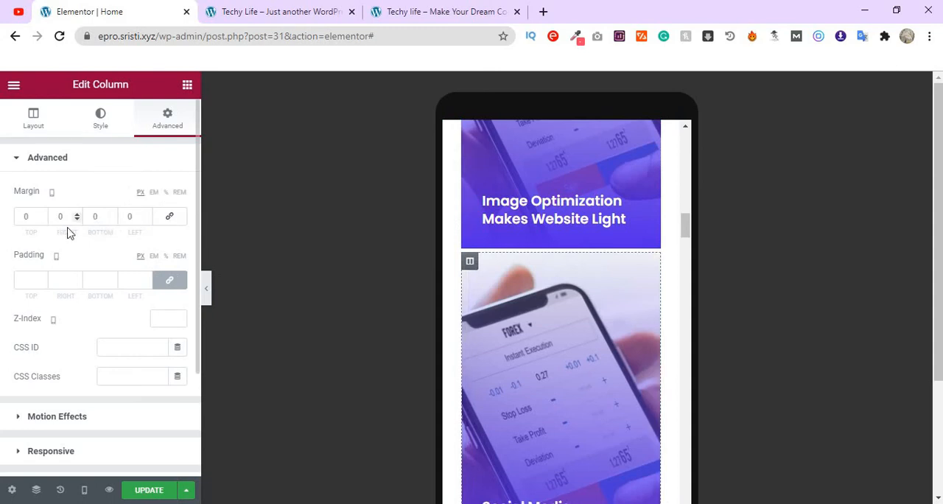
pyautogui.click(29, 216)
pyautogui.write('5')
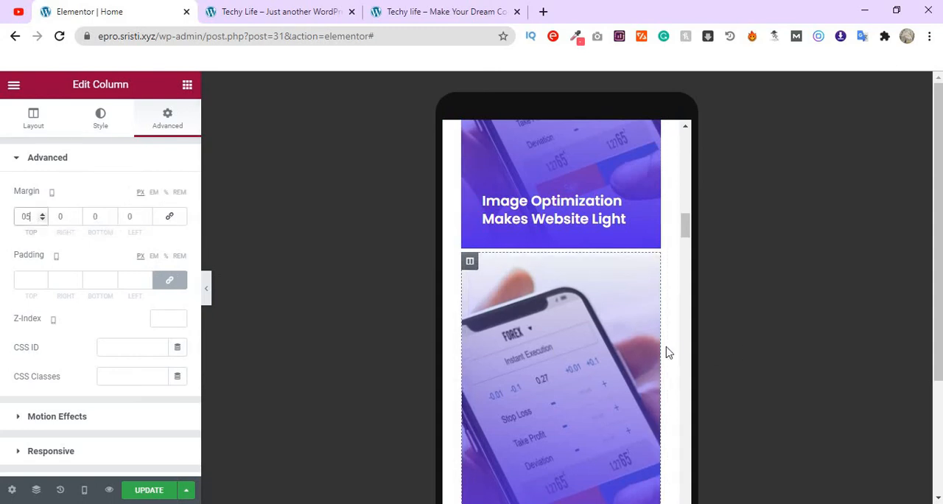
# - Examine the mobile layout from the image cards down to the Testimonials section
pyautogui.scroll(-7, 671, 353)
pyautogui.scroll(-5, 668, 353)
pyautogui.scroll(-8, 665, 339)
pyautogui.scroll(-8, 565, 341)
pyautogui.scroll(-8, 565, 345)
pyautogui.scroll(-2, 565, 346)
pyautogui.scroll(7, 565, 344)
pyautogui.scroll(-2, 566, 344)
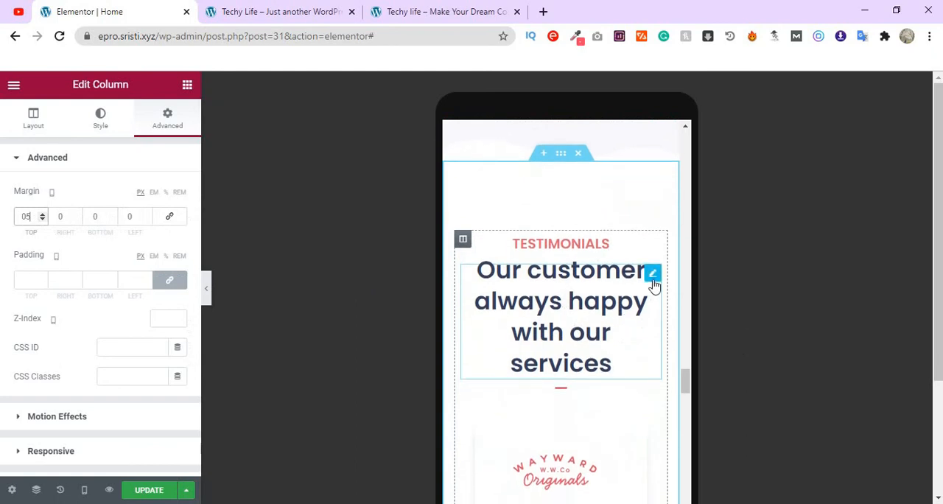
# - Set the mobile font size of the "Our customer always happy with our services" heading to 25 px
pyautogui.click(652, 276)
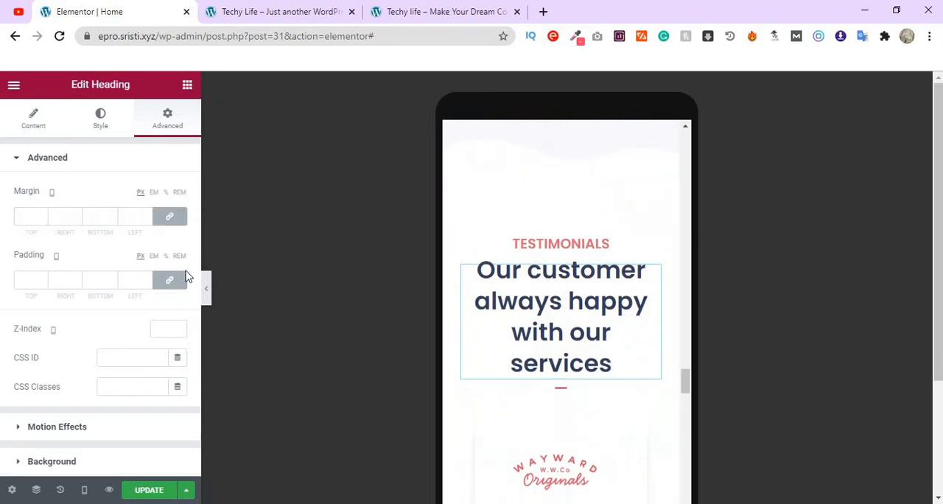
pyautogui.click(100, 133)
pyautogui.click(175, 222)
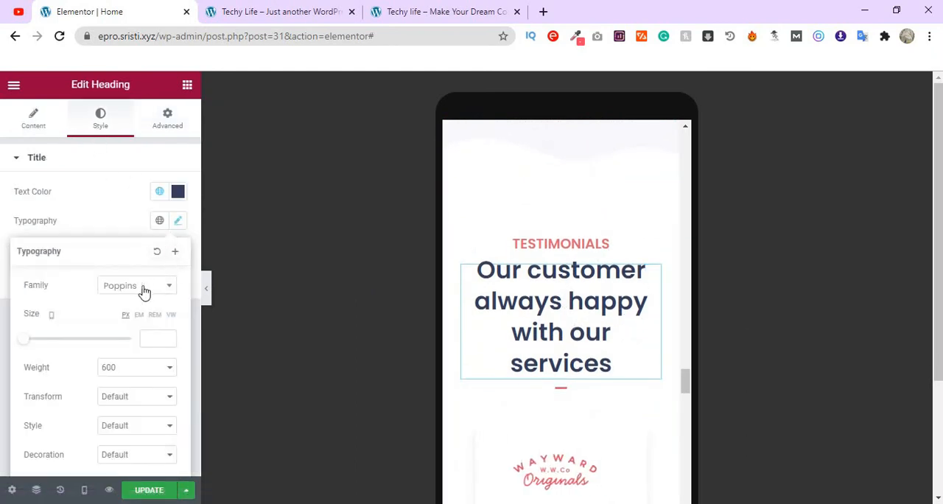
pyautogui.click(151, 337)
pyautogui.write('2')
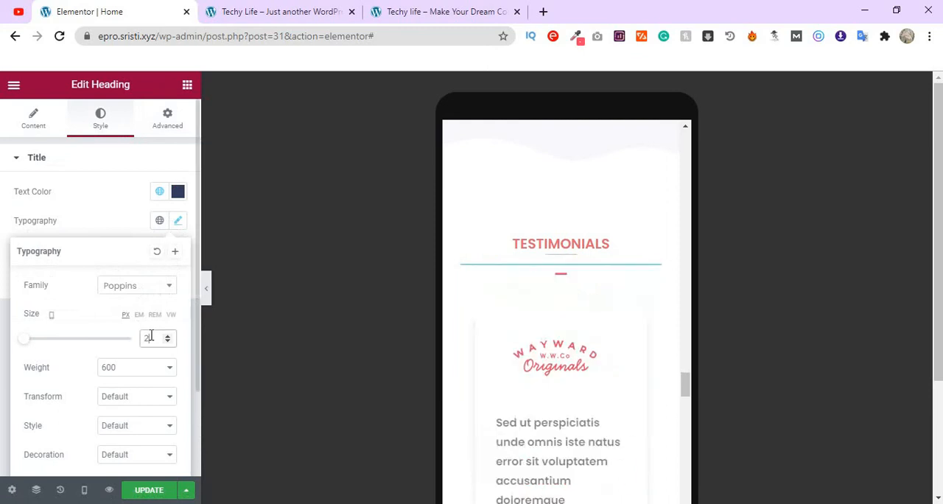
pyautogui.write('5')
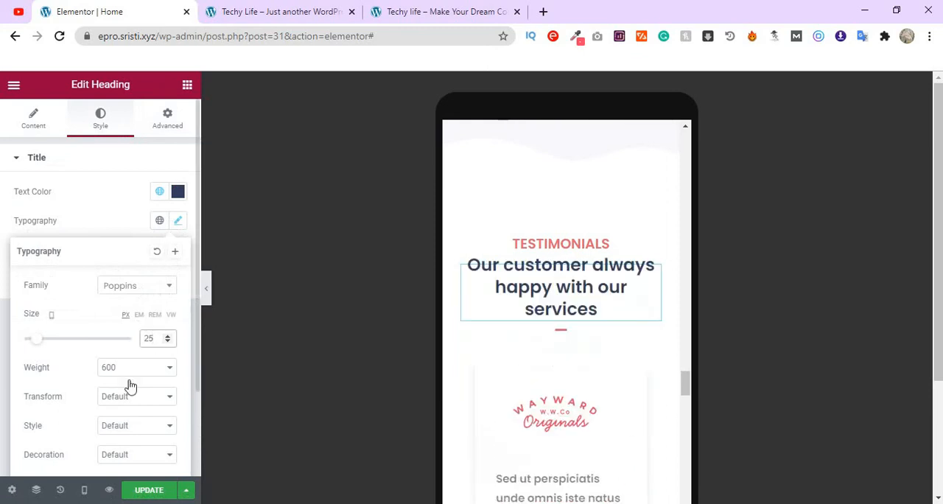
# - Set the mobile font size of the "Latest Blog & News" heading to 25 px
pyautogui.scroll(-10, 598, 373)
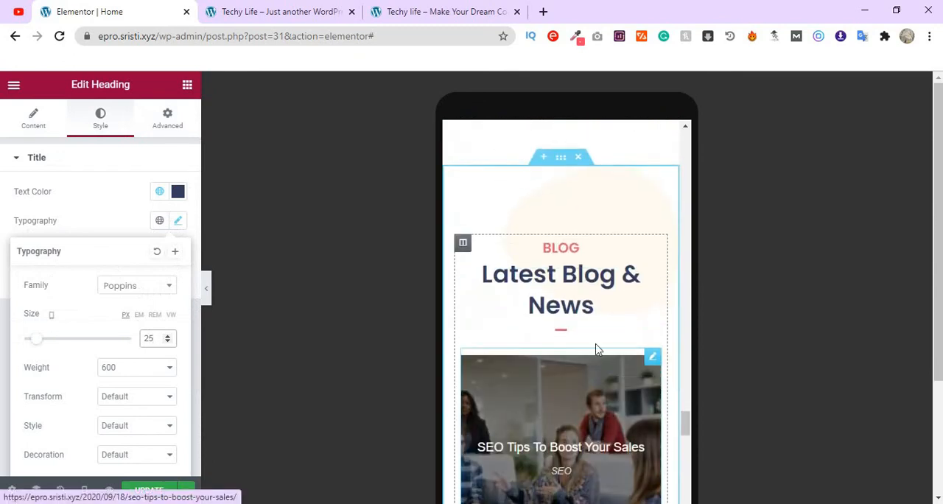
pyautogui.click(574, 289)
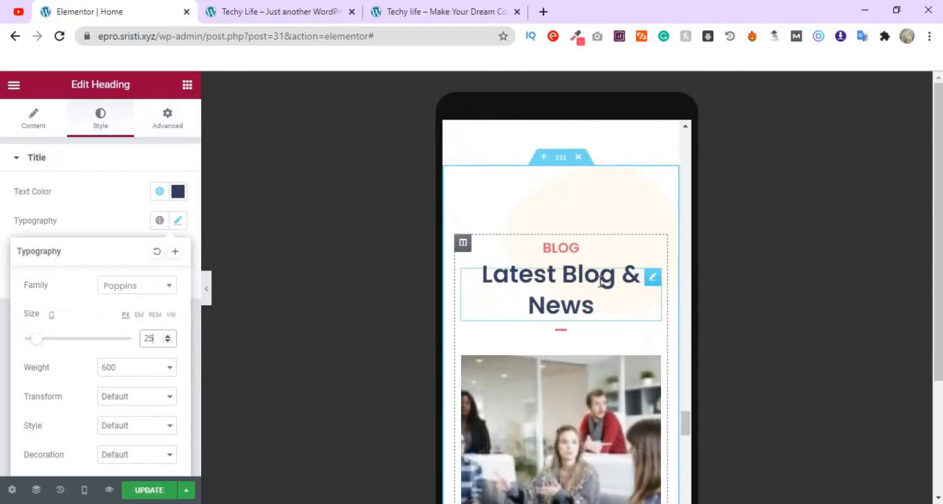
pyautogui.click(98, 120)
pyautogui.click(179, 224)
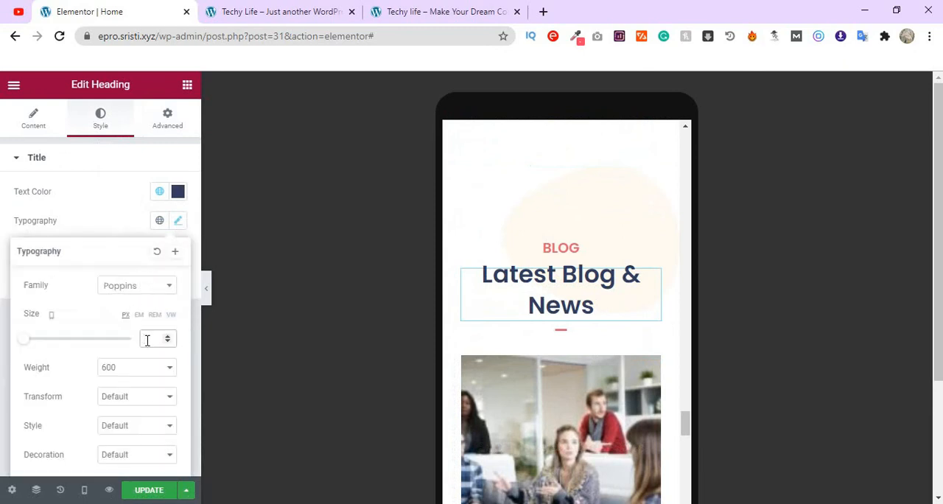
pyautogui.write('25')
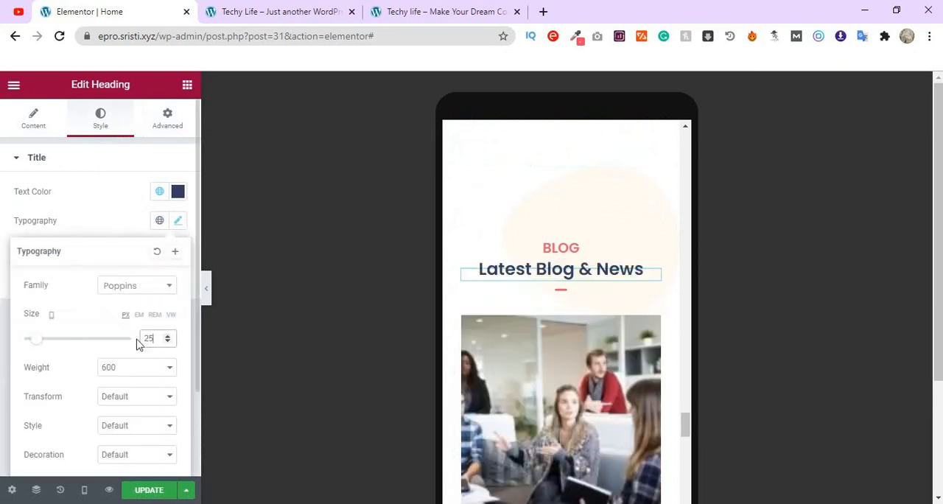
# - Set the mobile font size of the "Interested To Get Our Featured Service" heading to 25 px
pyautogui.scroll(-8, 612, 312)
pyautogui.scroll(-5, 615, 315)
pyautogui.click(601, 265)
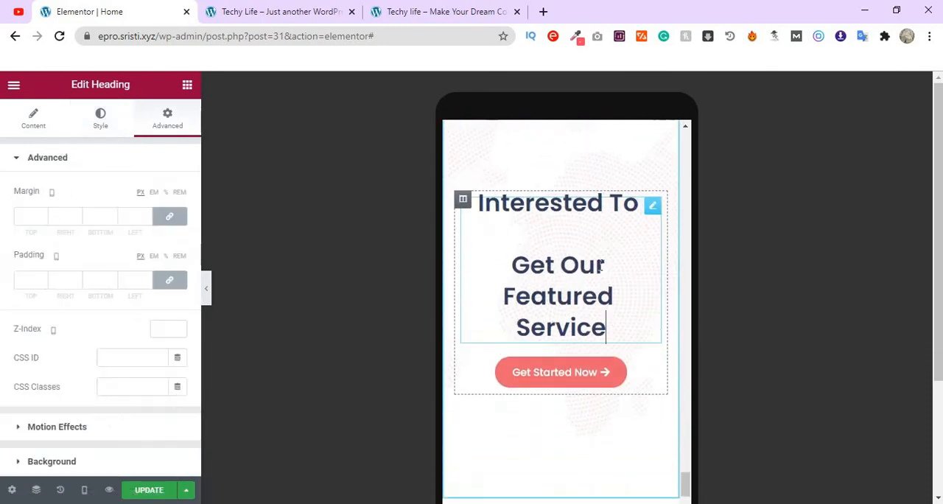
pyautogui.click(101, 128)
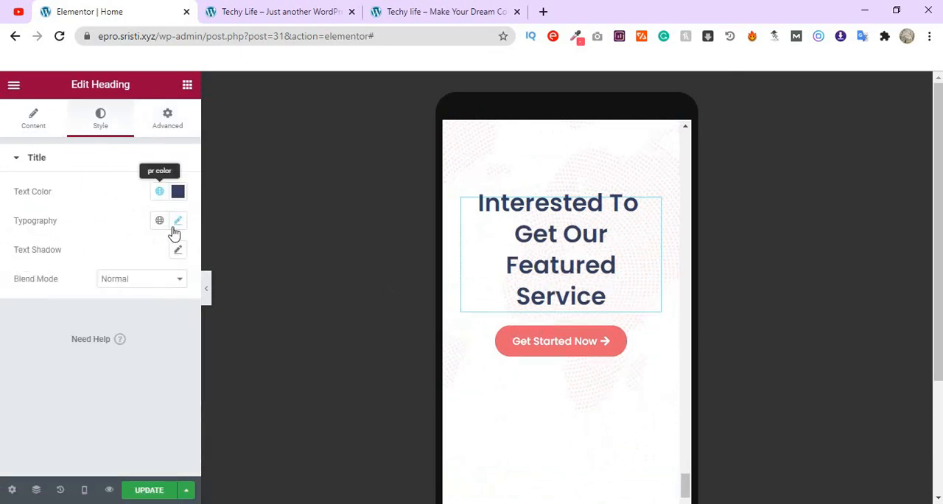
pyautogui.click(178, 222)
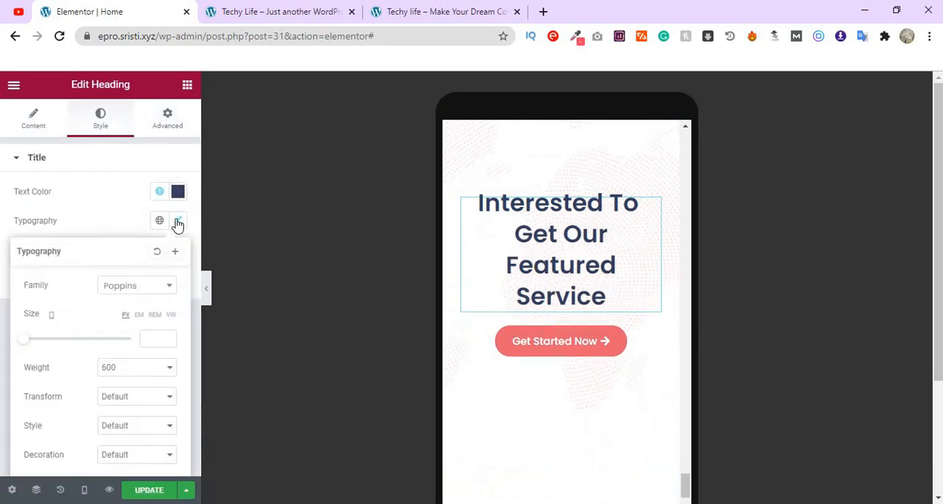
pyautogui.click(152, 337)
pyautogui.write('25')
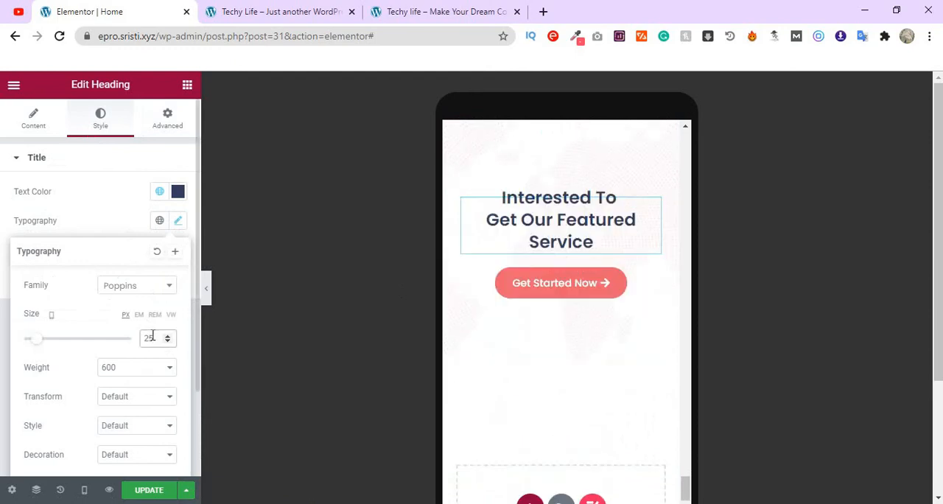
# - Review the mobile layout of the whole page from the footer area back up to the hero section
pyautogui.scroll(-2, 617, 404)
pyautogui.scroll(1, 619, 401)
pyautogui.scroll(3, 619, 402)
pyautogui.scroll(-8, 619, 396)
pyautogui.scroll(10, 622, 397)
pyautogui.scroll(10, 622, 395)
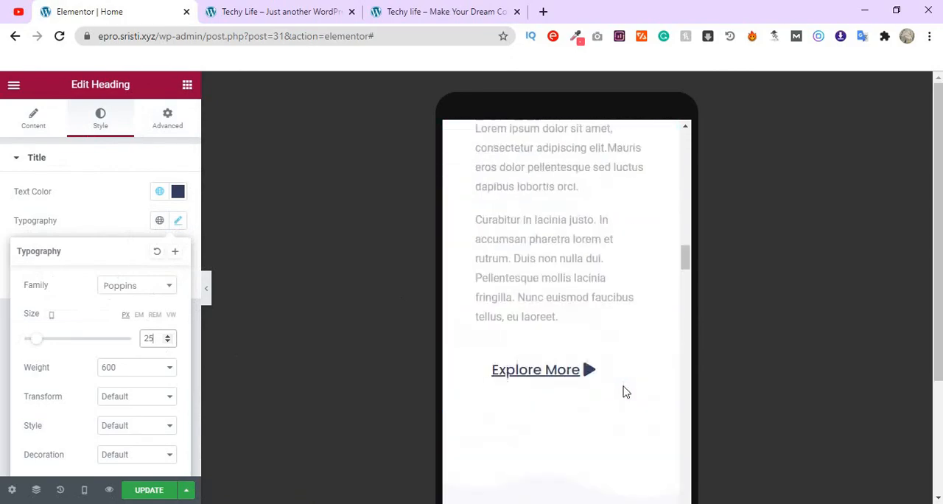
pyautogui.scroll(3, 622, 392)
pyautogui.scroll(-3, 622, 390)
pyautogui.scroll(5, 624, 388)
pyautogui.scroll(10, 624, 388)
pyautogui.scroll(2, 623, 381)
# - Update the page and review its layout from the footer up to the hero in the desktop preview
pyautogui.click(151, 491)
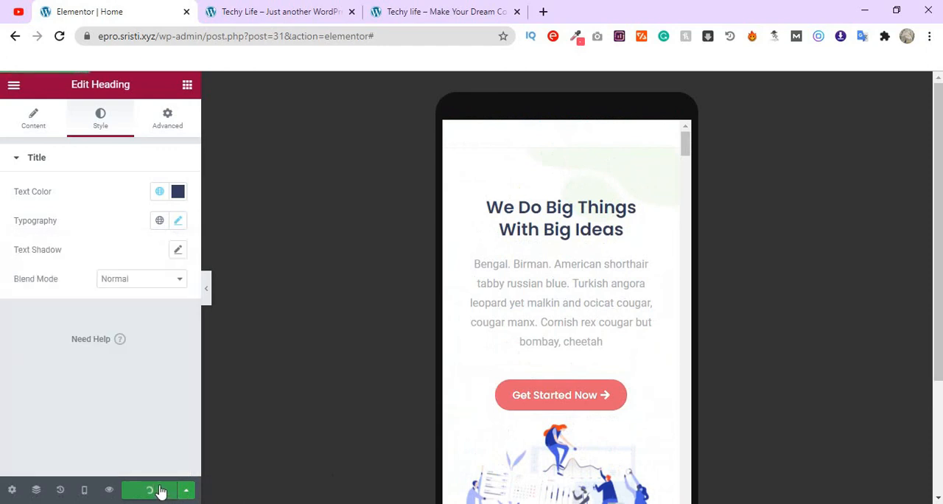
pyautogui.click(83, 490)
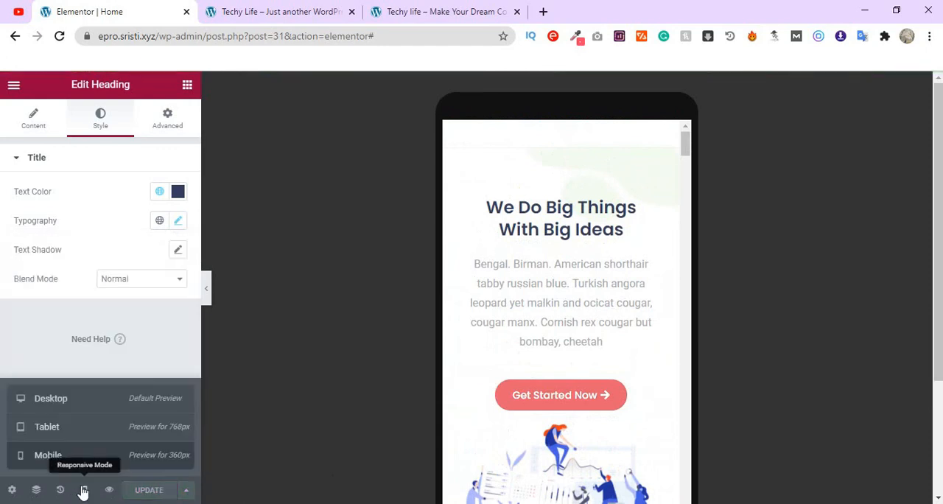
pyautogui.click(116, 407)
pyautogui.scroll(-15, 567, 295)
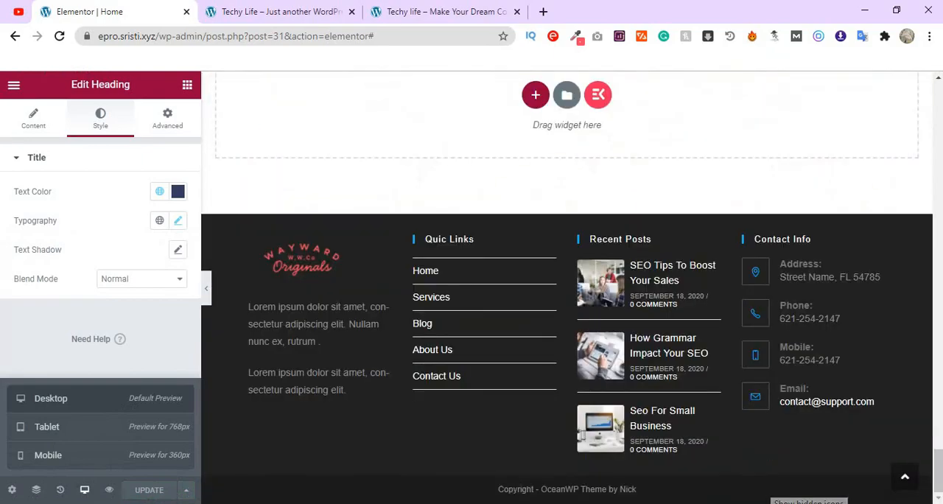
pyautogui.scroll(15, 742, 378)
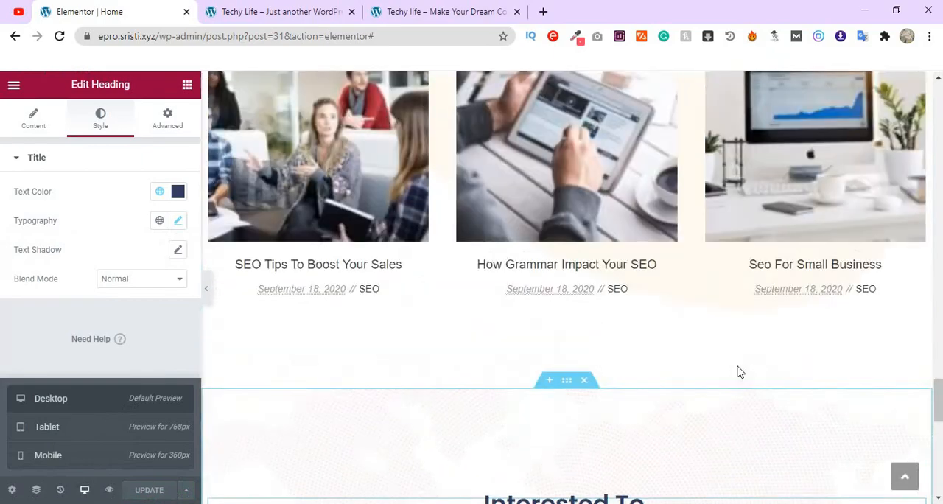
pyautogui.scroll(15, 741, 372)
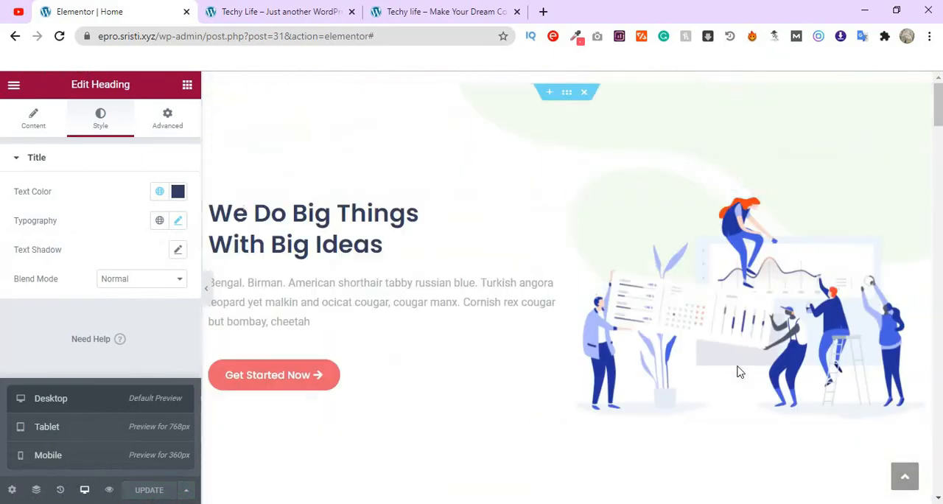
# - Switch to the live Techy Life site, reload it and go to the hero section
pyautogui.click(286, 20)
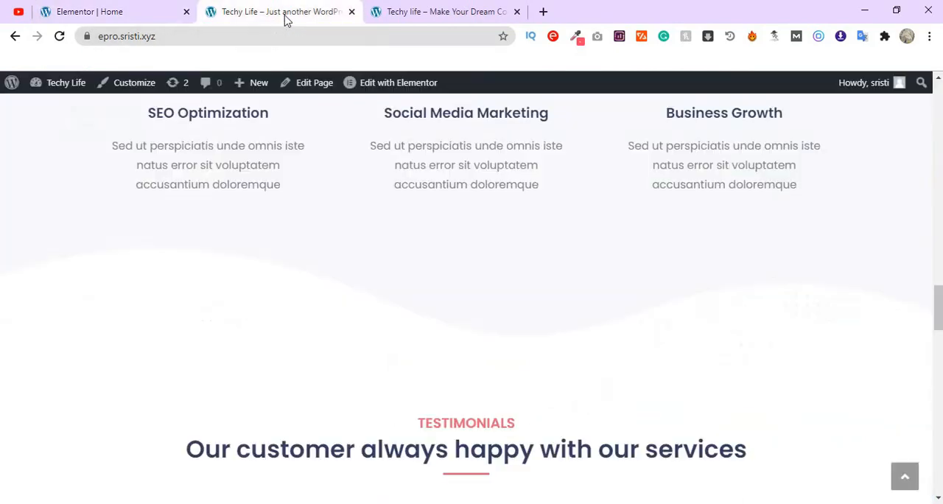
pyautogui.click(58, 36)
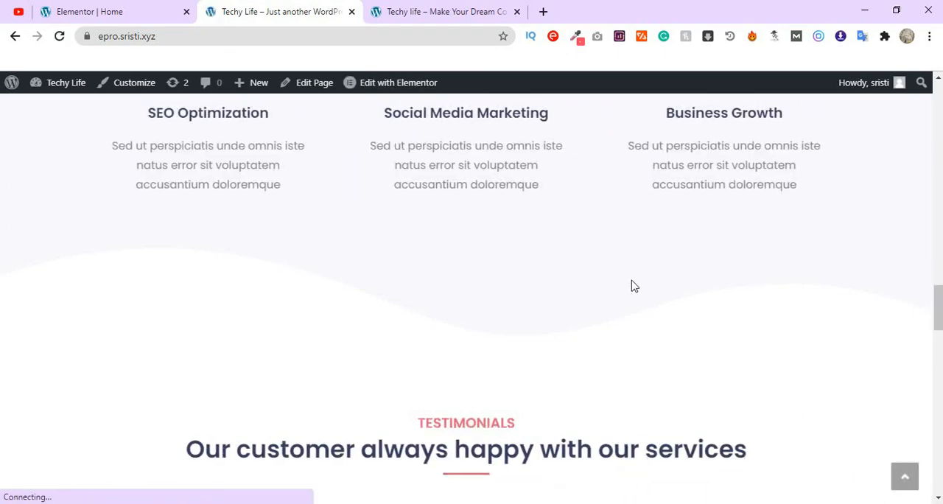
pyautogui.scroll(20, 634, 286)
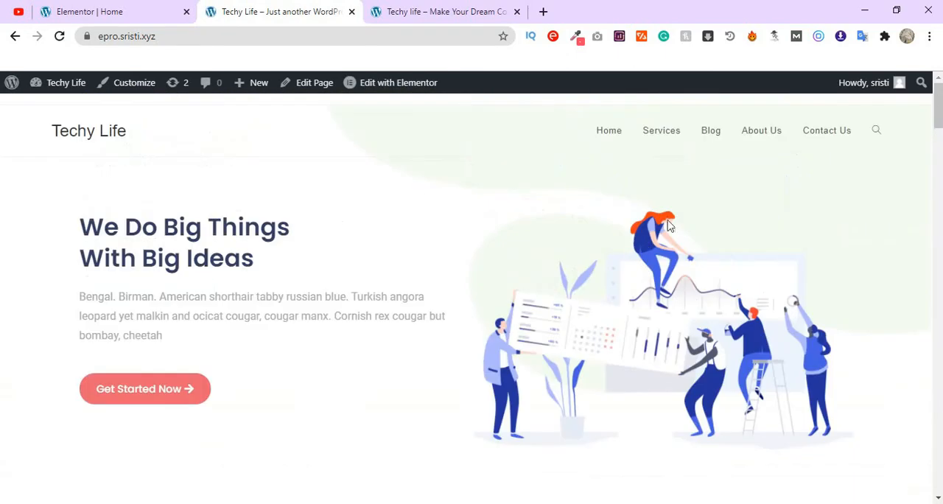
# - Shrink the browser window to phone width and check the live page's mobile layout from the hero section down to the footer
pyautogui.click(897, 12)
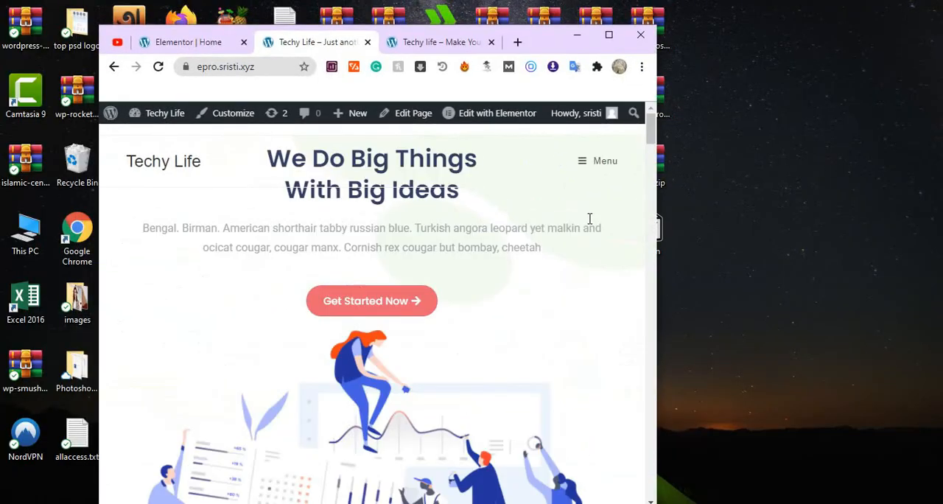
pyautogui.moveTo(660, 242); pyautogui.dragTo(445, 224)
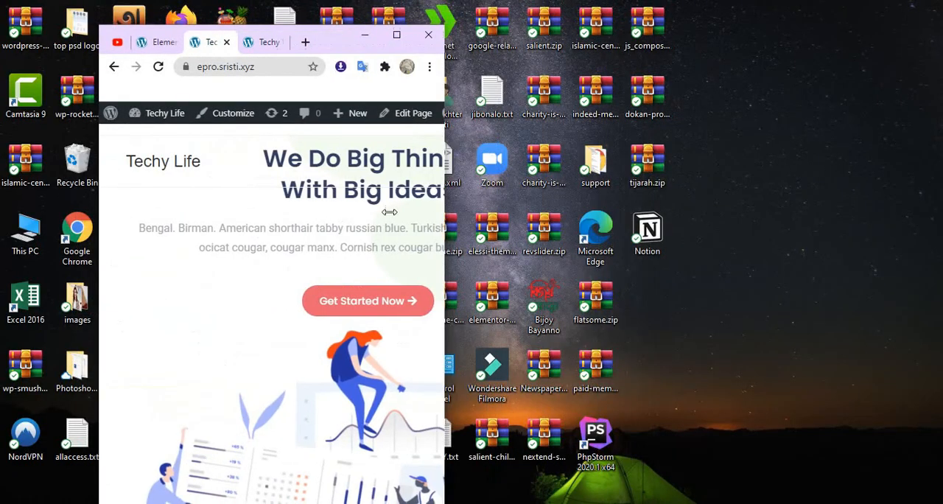
pyautogui.scroll(-15, 337, 288)
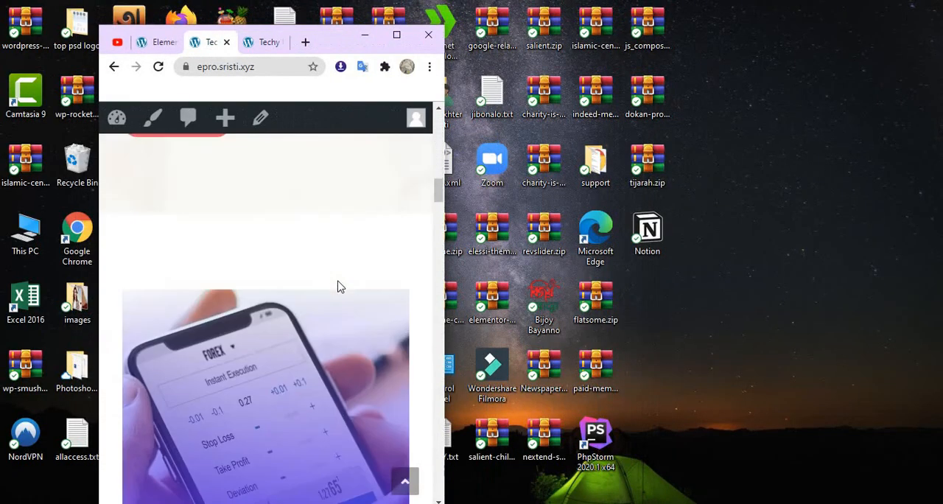
pyautogui.scroll(3, 339, 286)
pyautogui.scroll(-5, 339, 283)
pyautogui.scroll(-10, 339, 286)
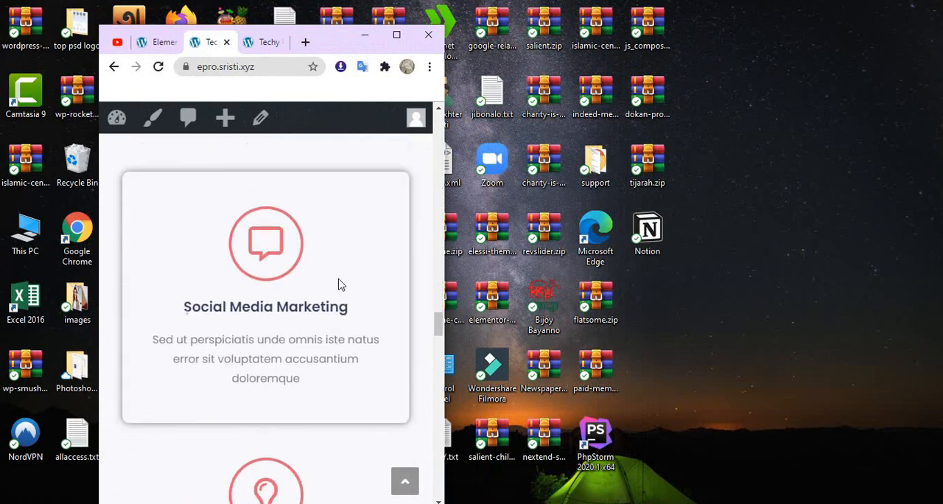
pyautogui.scroll(-10, 339, 285)
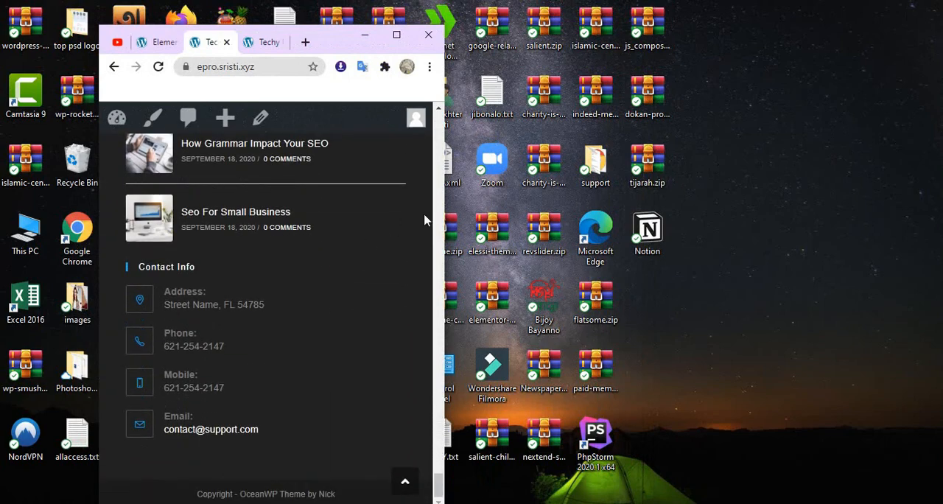
# - Widen the browser window to tablet width and check the live page's layout from the footer up through the What We Do section
pyautogui.moveTo(445, 212); pyautogui.dragTo(719, 181)
pyautogui.scroll(5, 562, 284)
pyautogui.scroll(15, 563, 283)
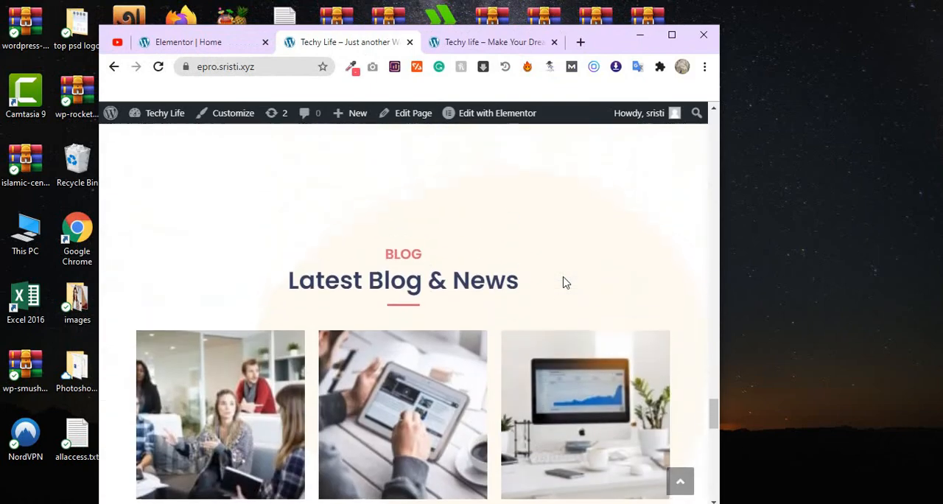
pyautogui.scroll(3, 563, 282)
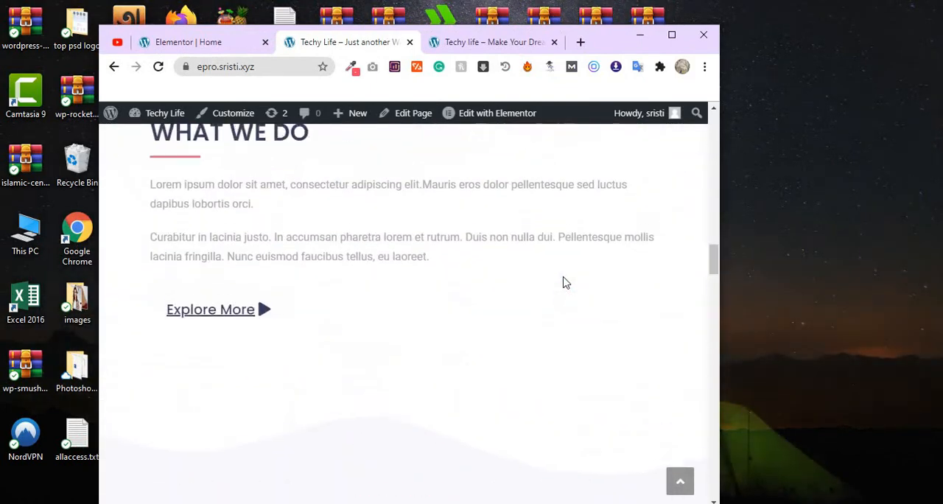
pyautogui.scroll(-10, 563, 279)
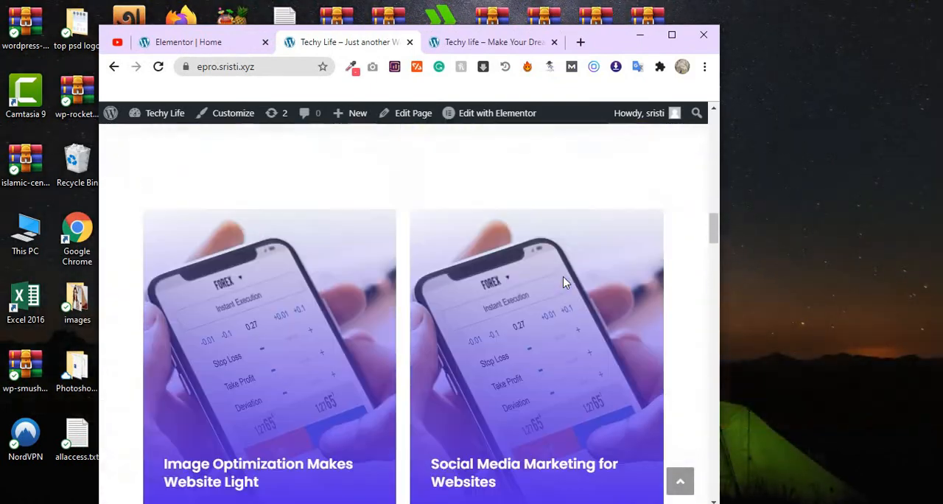
# - Maximize the browser window and review the live page's desktop layout from the hero to the Latest Blog & News section and back
pyautogui.click(671, 36)
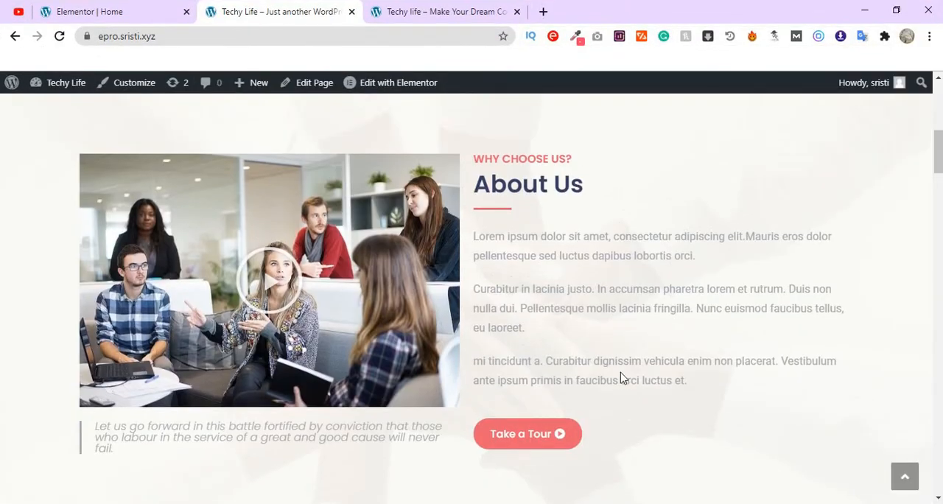
pyautogui.scroll(5, 621, 377)
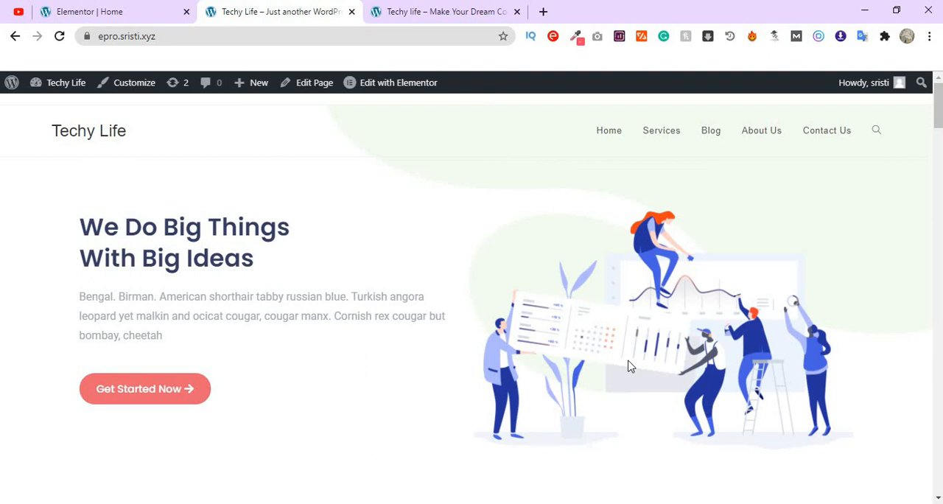
pyautogui.scroll(-8, 623, 369)
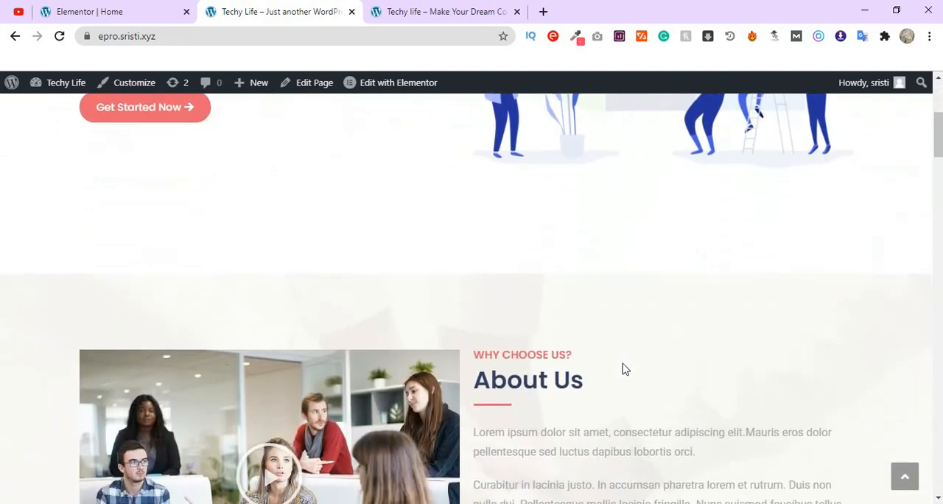
pyautogui.scroll(-6, 623, 368)
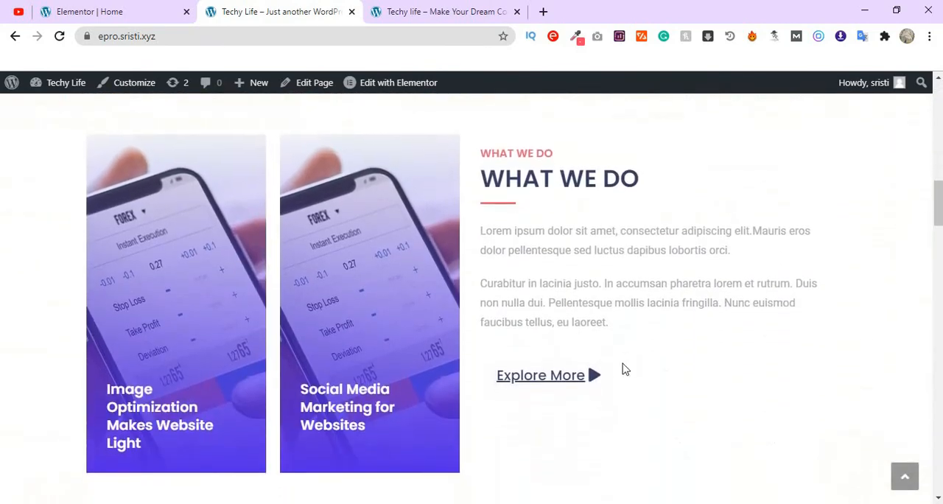
pyautogui.scroll(-5, 623, 369)
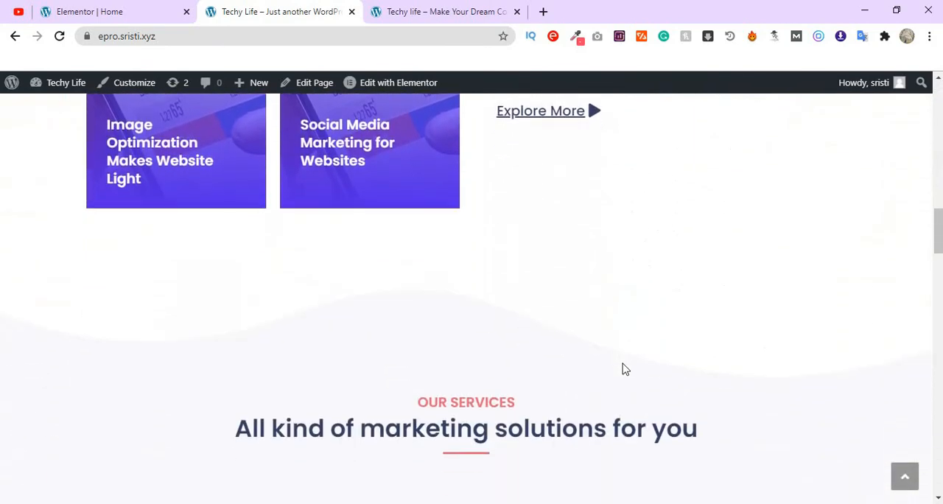
pyautogui.scroll(-8, 557, 401)
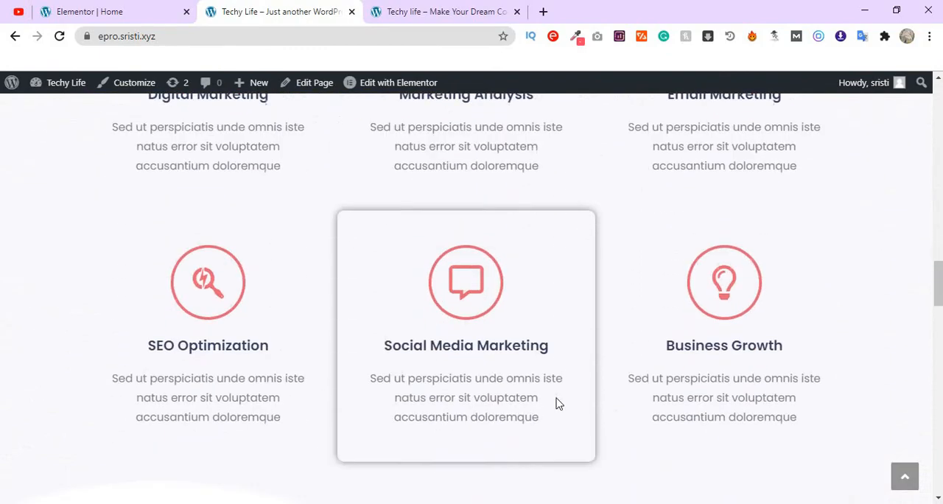
pyautogui.scroll(-20, 558, 403)
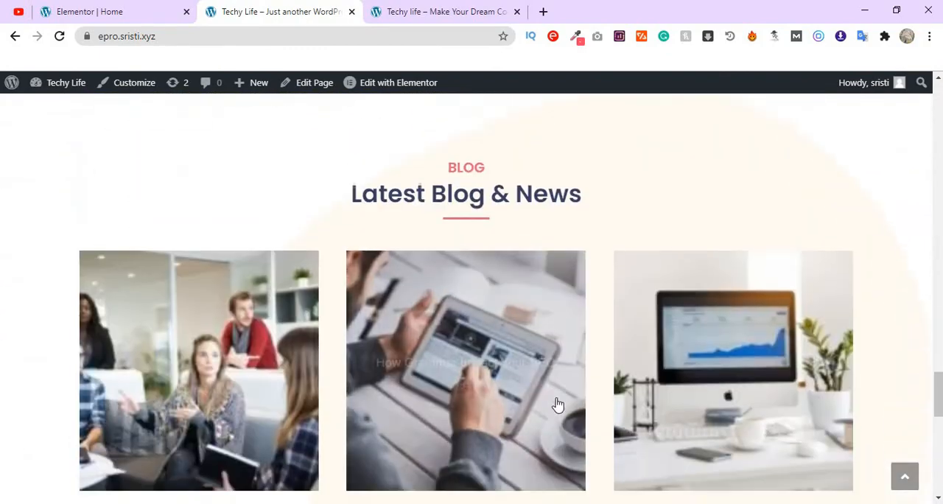
pyautogui.scroll(20, 557, 398)
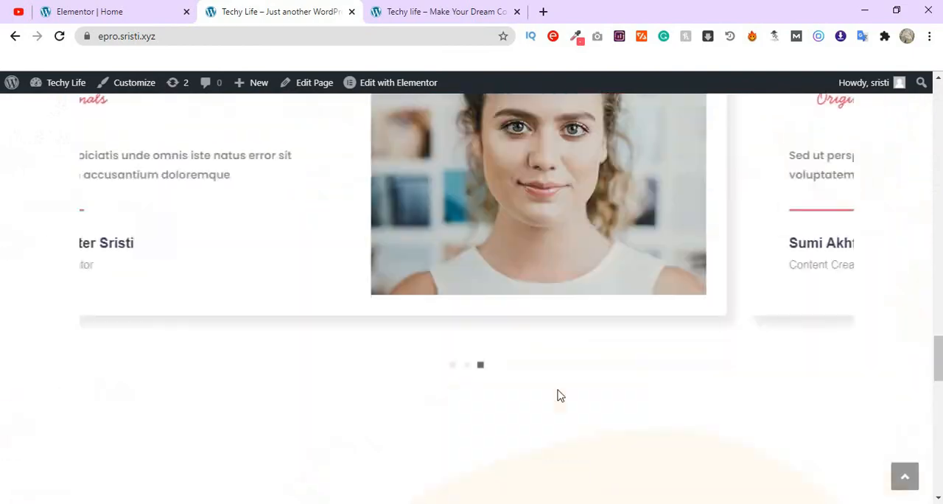
pyautogui.scroll(10, 557, 390)
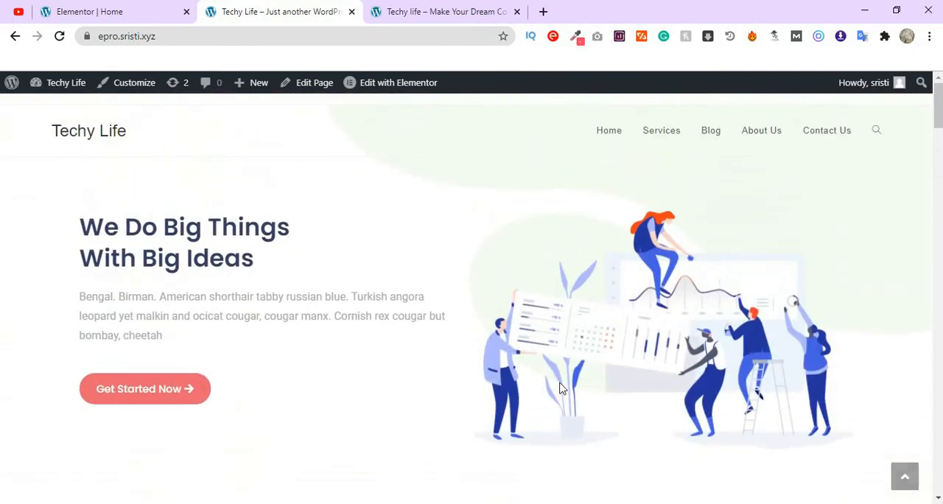